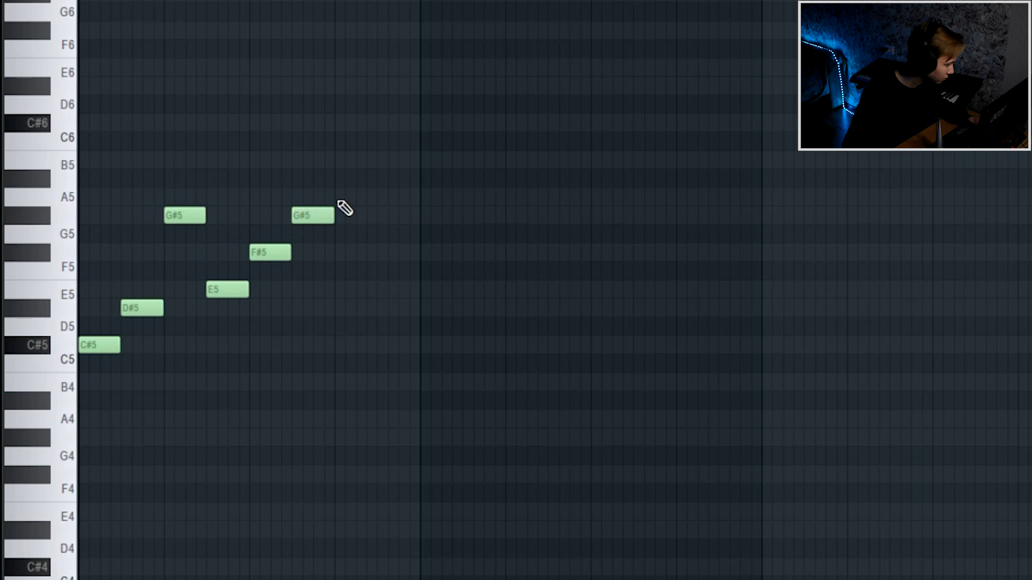
Step: Complete the bar 1 melody with an A5 and a closing F#5 note, and duplicate it into bar 2
left_click(337, 198)
left_click(382, 215)
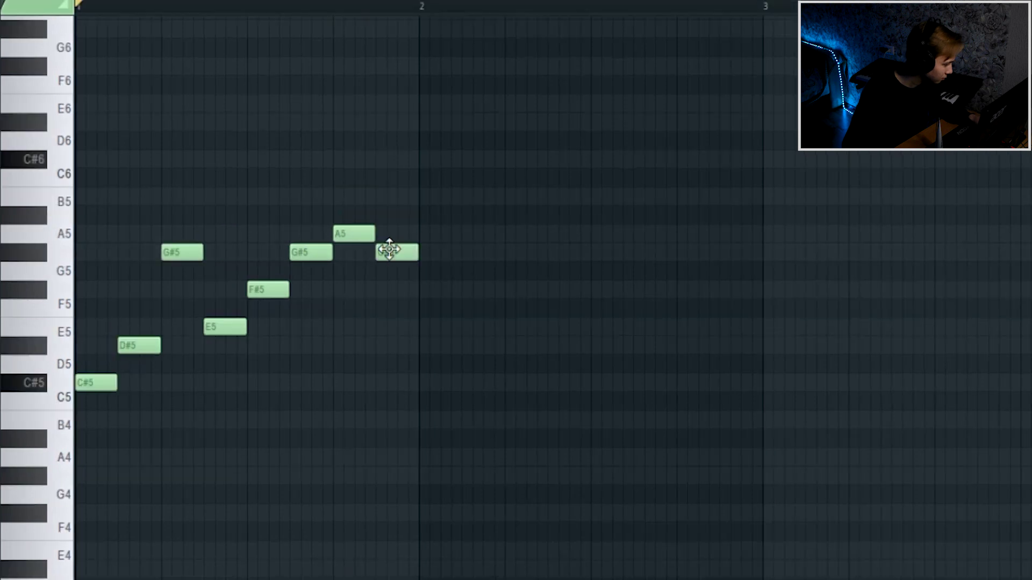
left_click_drag(389, 249, 386, 304)
key("space")
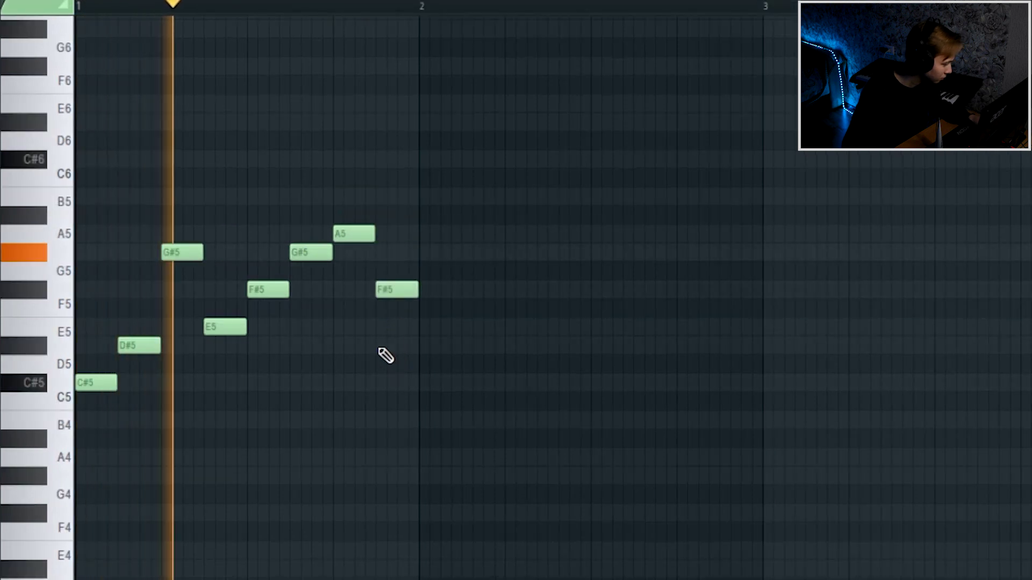
key("space")
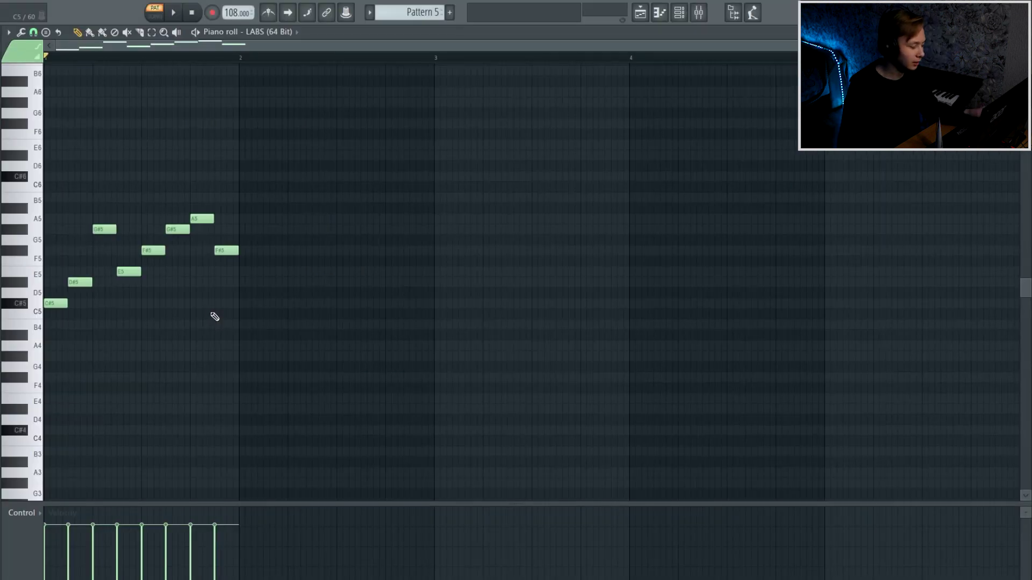
key("ctrl+b")
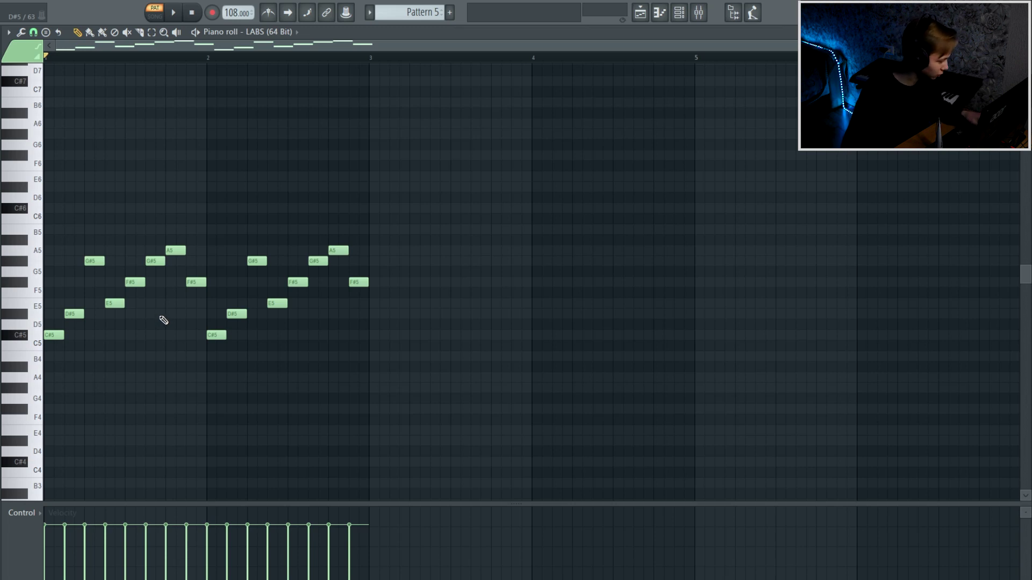
Step: Add octave accents to the LABS melody: G#6 and G#4 in bar 1, A6 and A4 in bar 2
scroll(161, 317, "up", 2)
left_click(125, 166)
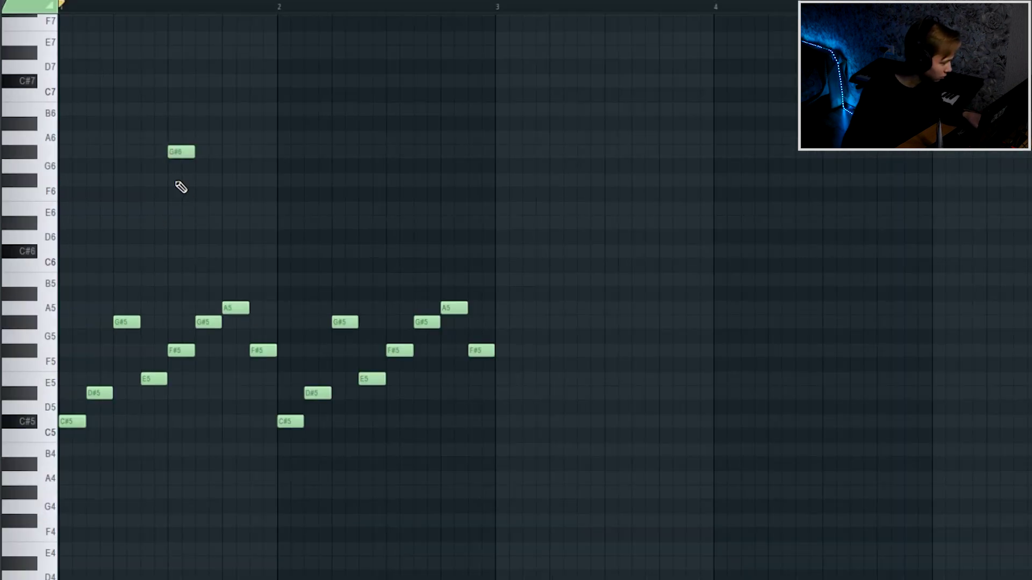
scroll(193, 257, "down", 2)
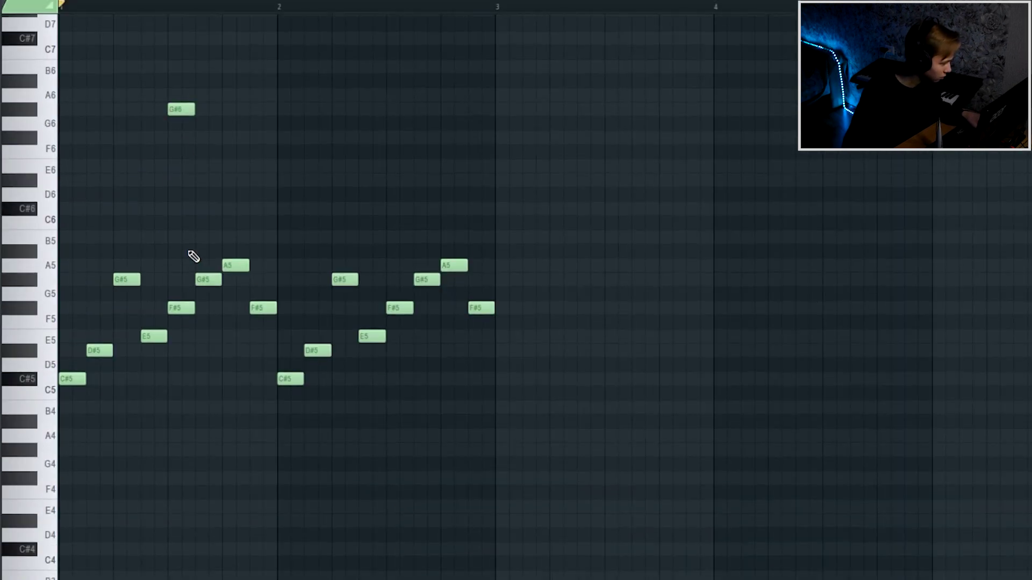
left_click(223, 450)
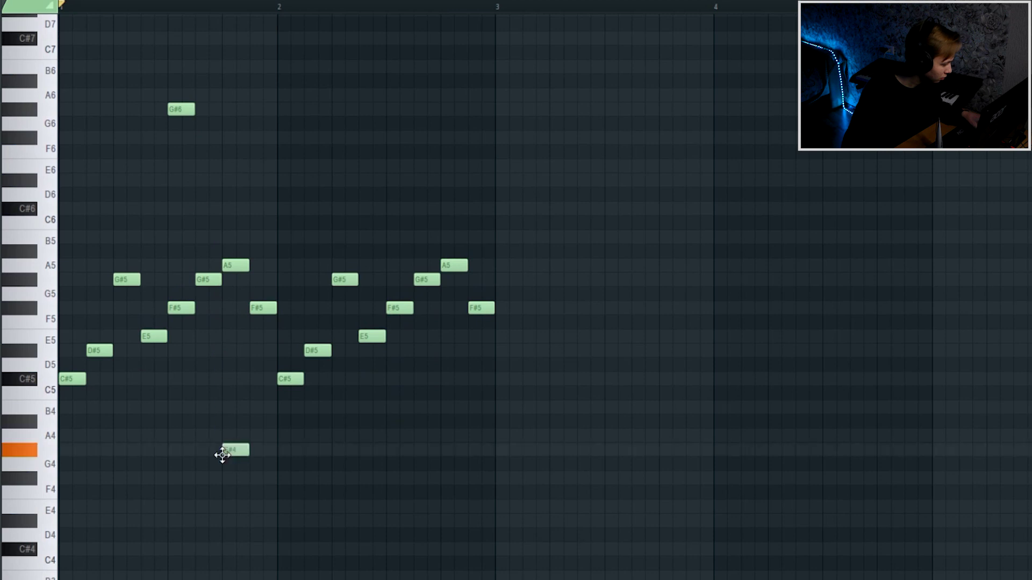
left_click(388, 96)
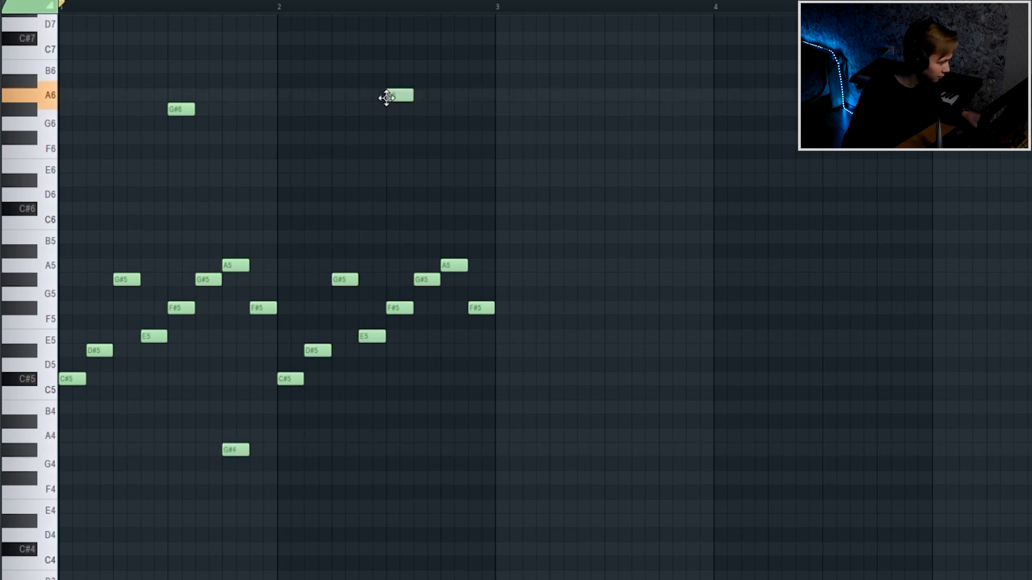
left_click(441, 436)
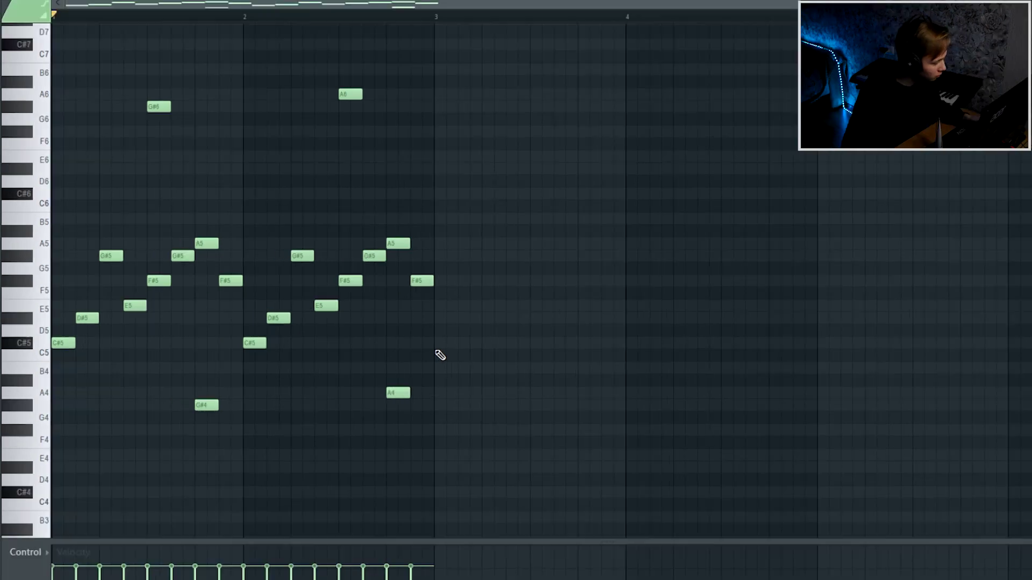
key("space")
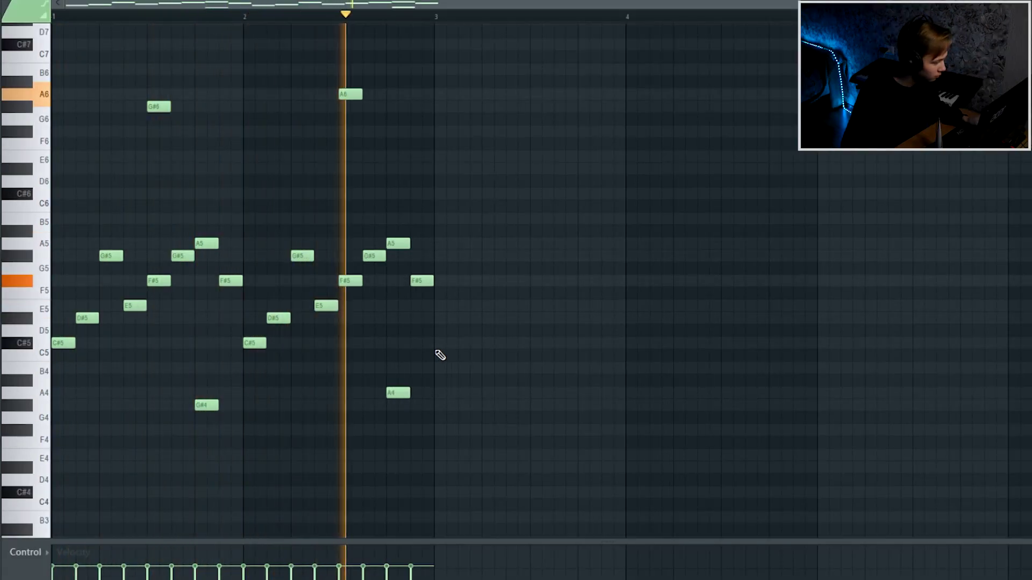
key("space")
Step: Duplicate the two bars into bars 3 and 4, and change the run before bar 4's final F#5 to B5, A5, G#5
key("ctrl+b")
scroll(440, 353, "down", 2)
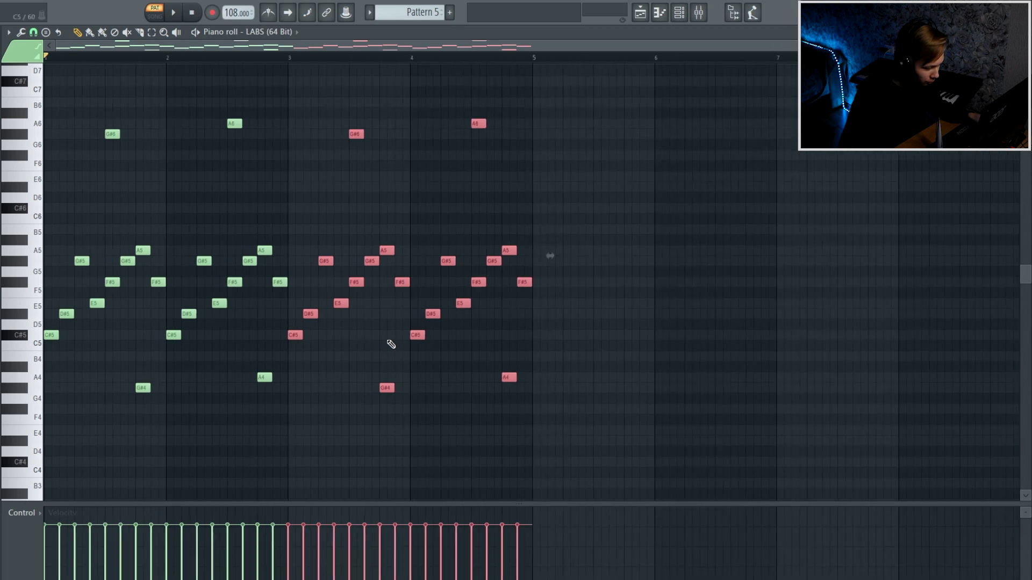
left_click(523, 338)
scroll(521, 339, "up", 2)
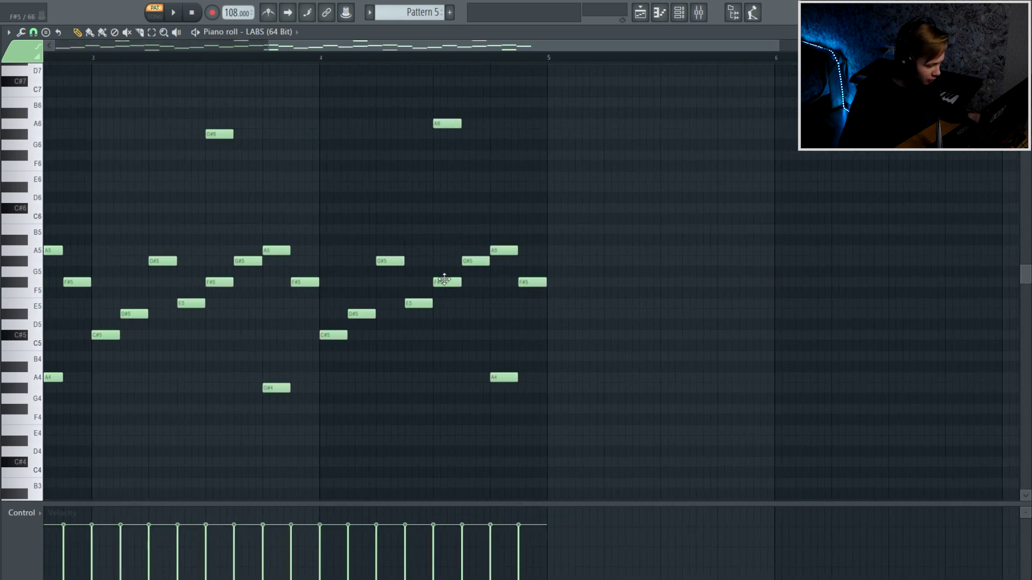
left_click_drag(444, 279, 504, 261)
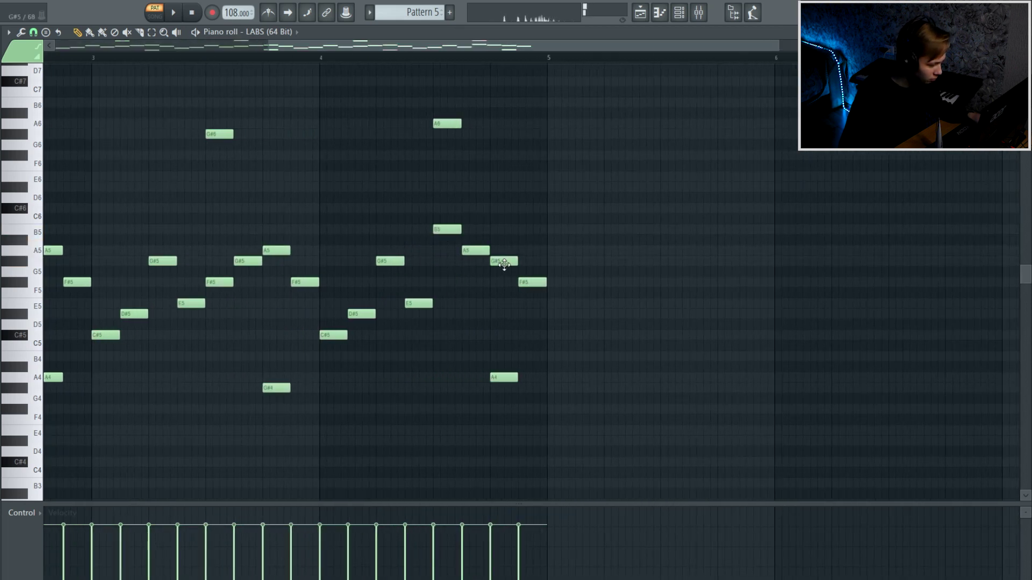
scroll(503, 262, "down", 2)
key("space")
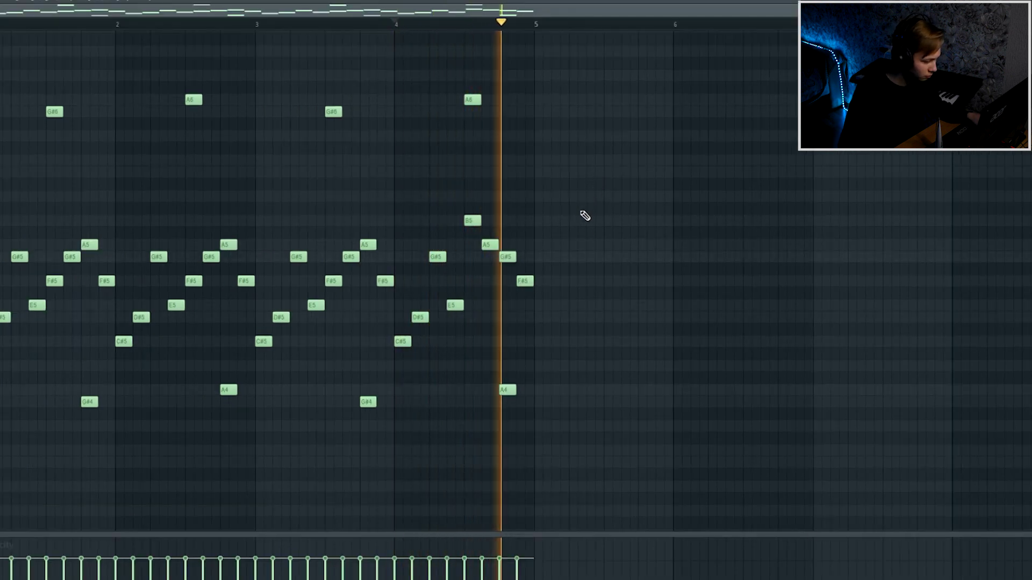
Step: Duplicate the four-bar melody into bars 5 to 8 and clear the note selection
key("ctrl+b")
scroll(445, 184, "down", 2)
key("ctrl+d")
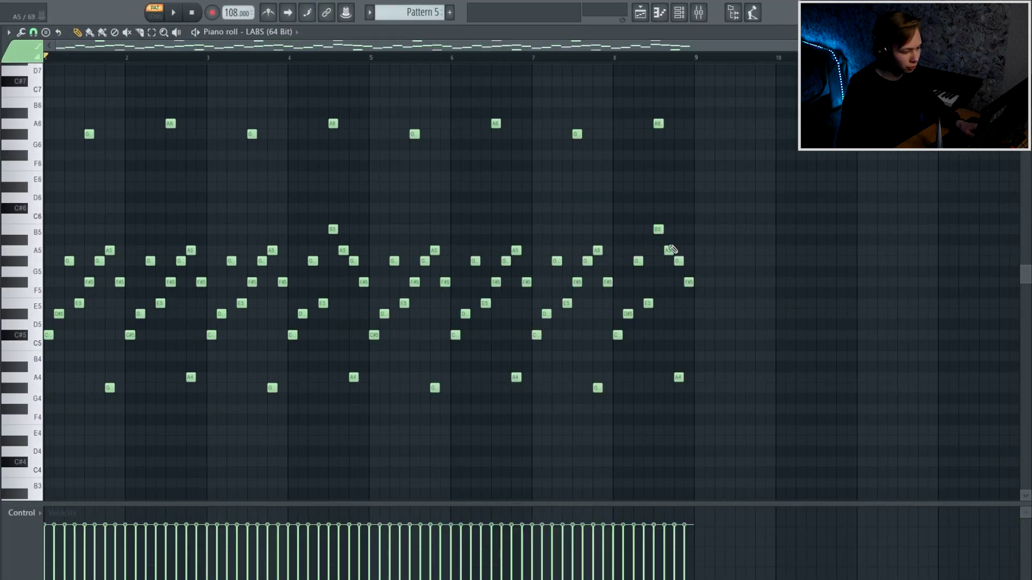
Step: Leave the piano roll and review the HalfTime effect settings on the LABS mixer track
key("Escape")
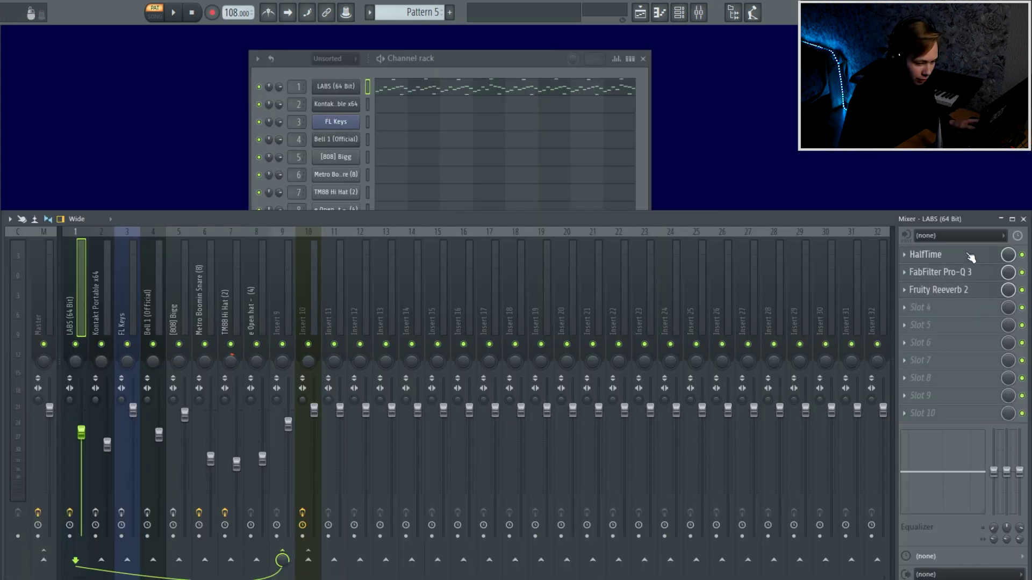
left_click(946, 255)
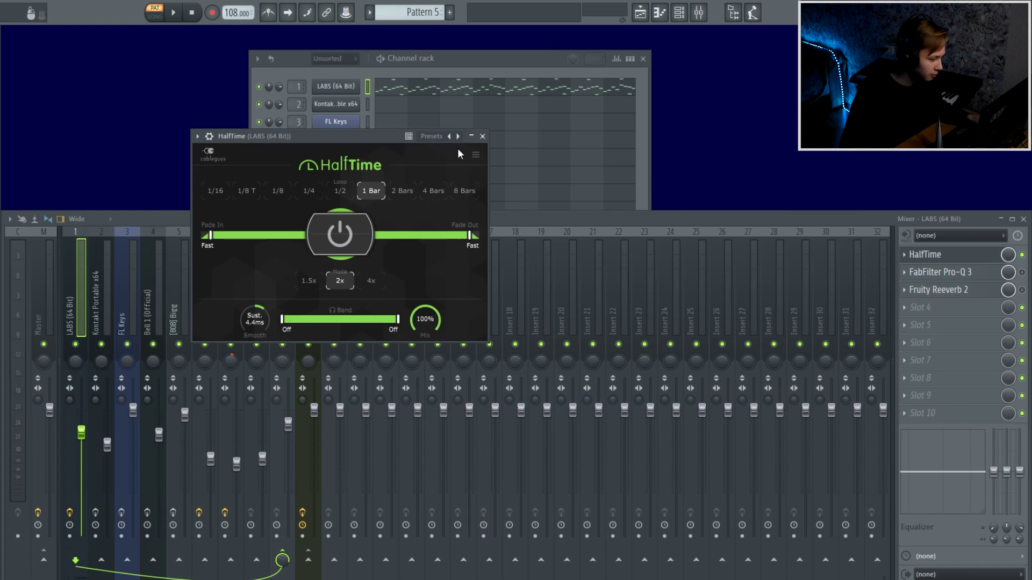
left_click(946, 254)
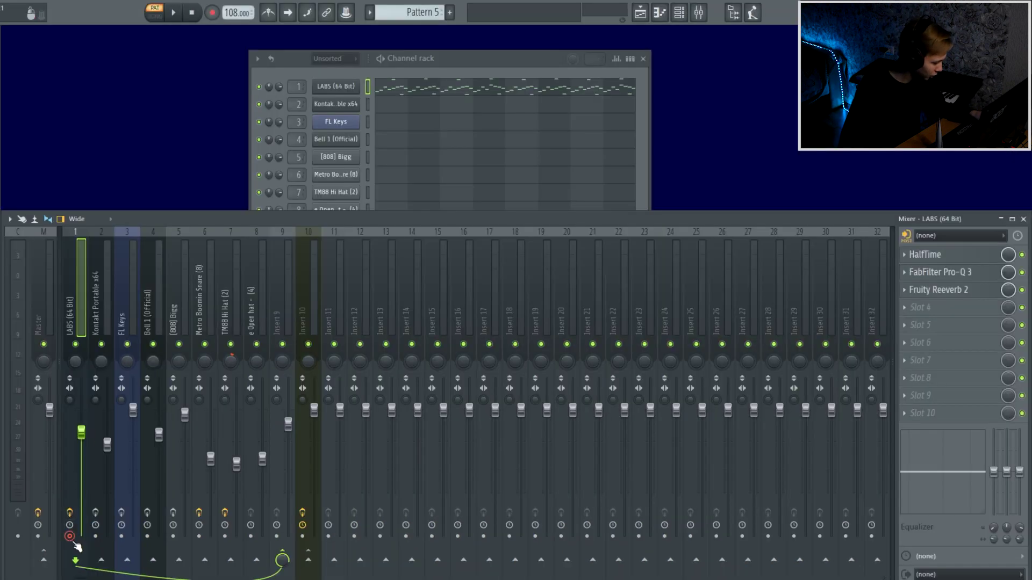
Step: Render the LABS mixer track to audio in Pattern mode and place the rendered clip on playlist Track 1
key("alt+r")
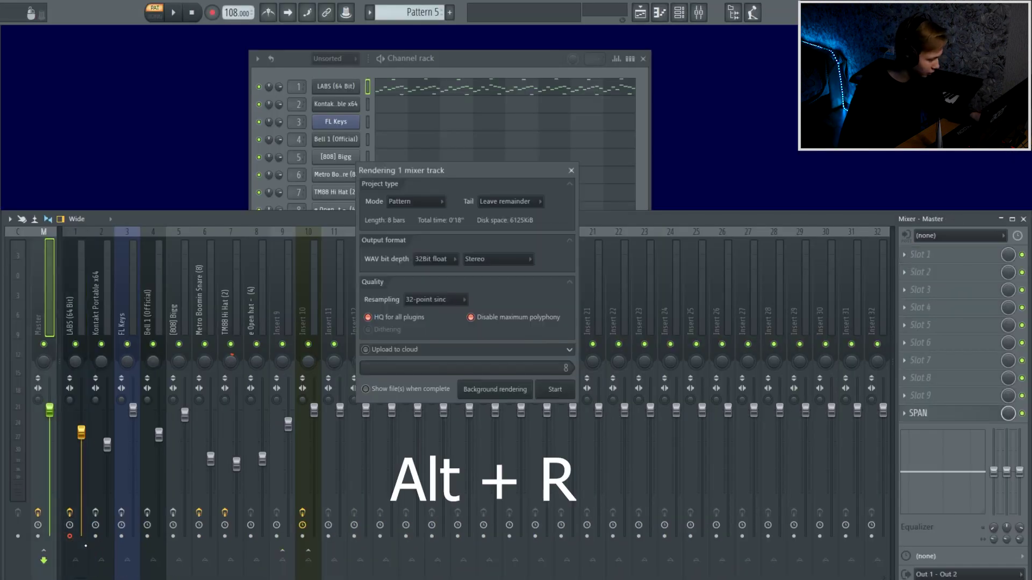
left_click(640, 12)
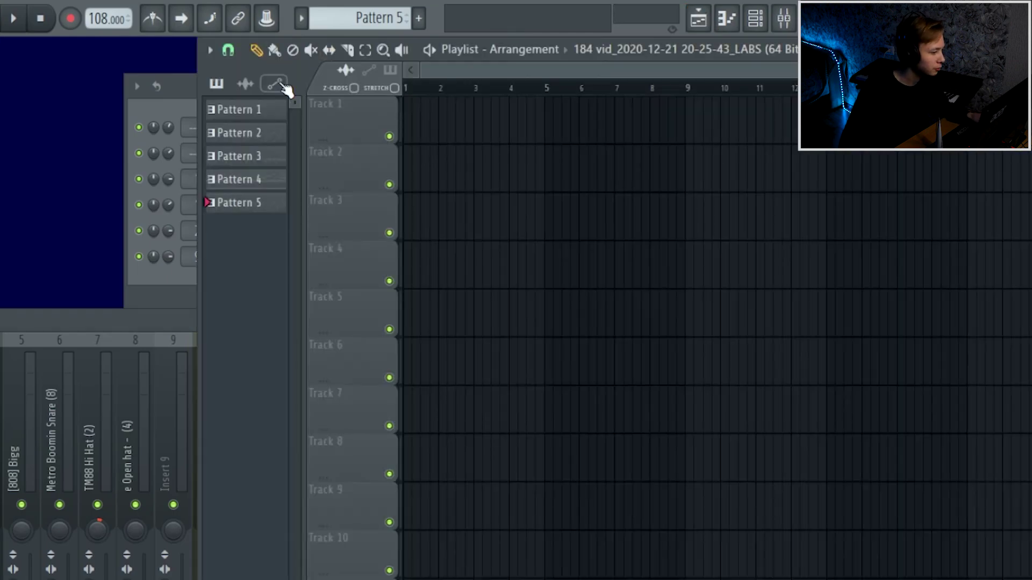
left_click(245, 84)
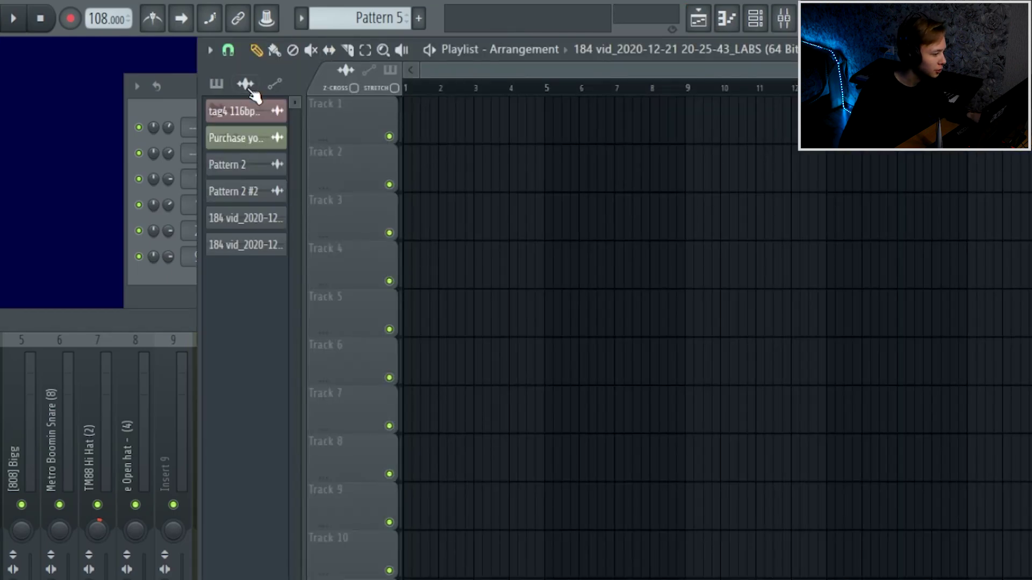
left_click_drag(464, 111, 391, 114)
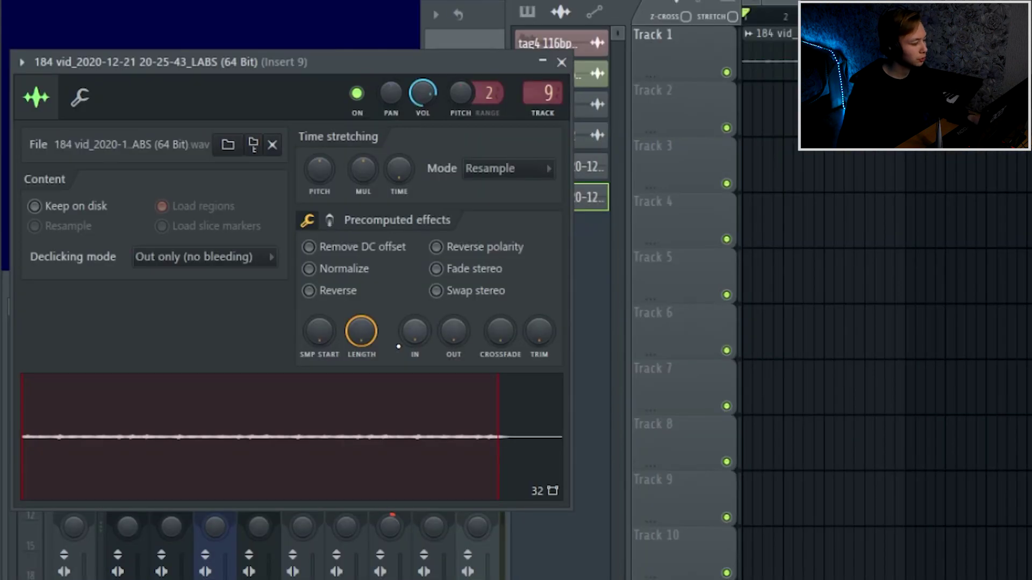
Step: Reverse the rendered LABS clip, routed to mixer track 1, and change its time-stretching mode
left_click(342, 297)
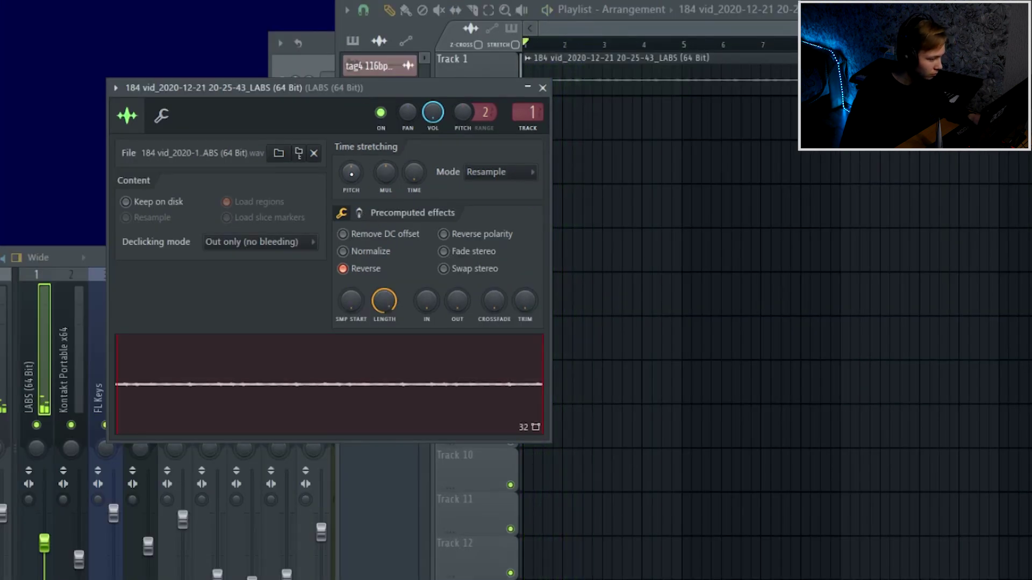
left_click(500, 172)
left_click(486, 214)
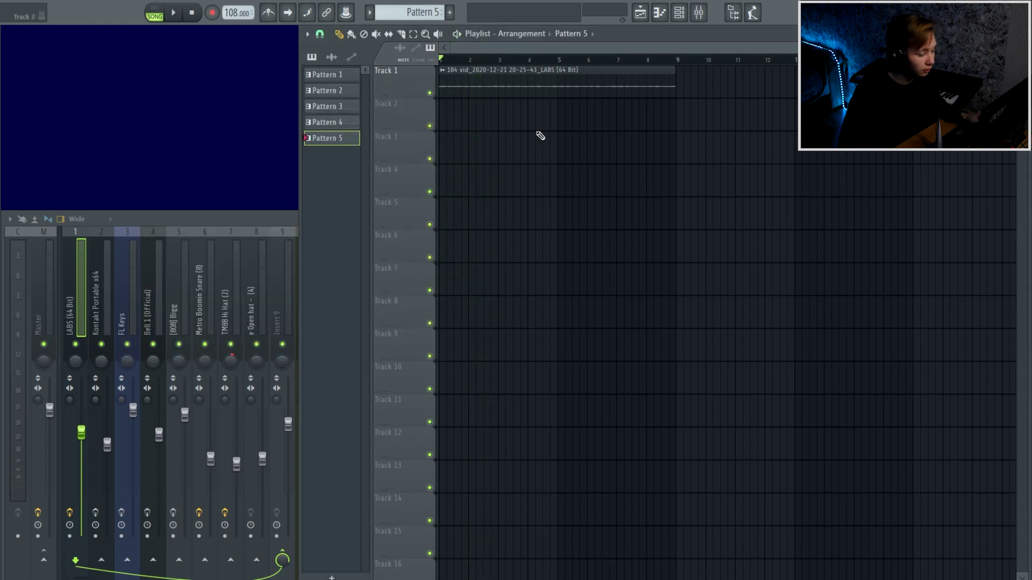
Step: Place Pattern 5 on playlist Track 2 and audition the Oboe instrument of the Kontakt channel
left_click(454, 118)
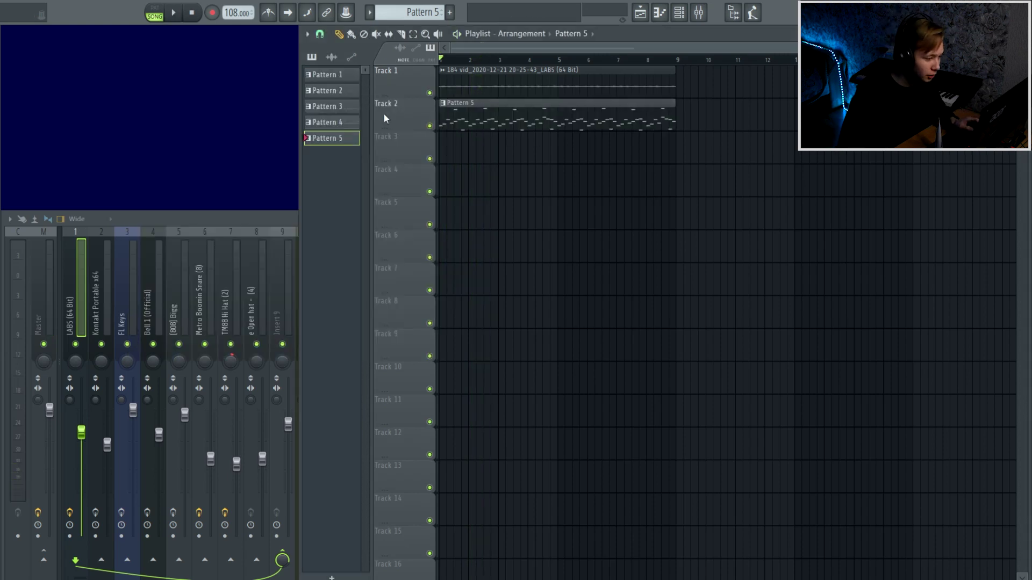
left_click(680, 17)
left_click(336, 104)
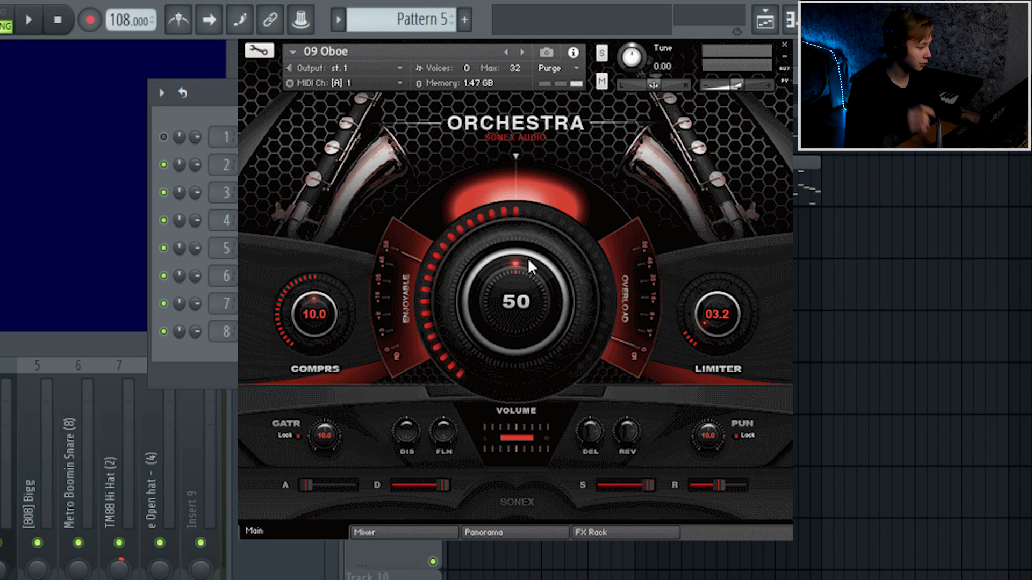
key("z")
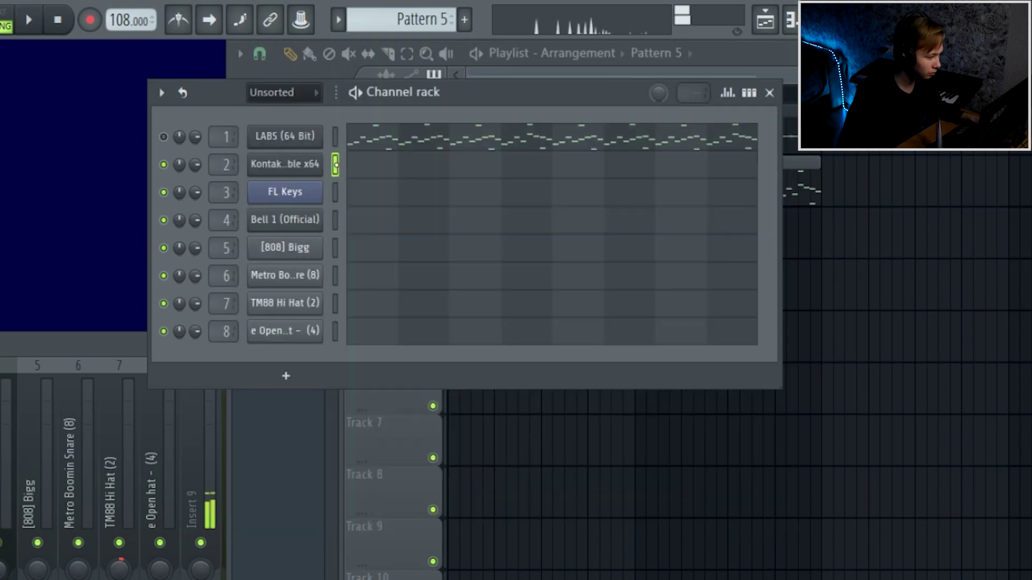
Step: Start the Kontakt melody with a C#6 at bar 1 and, with 1/2 step snap, add a quick C#6, D#6, C#6 run mid-bar
left_click(63, 206)
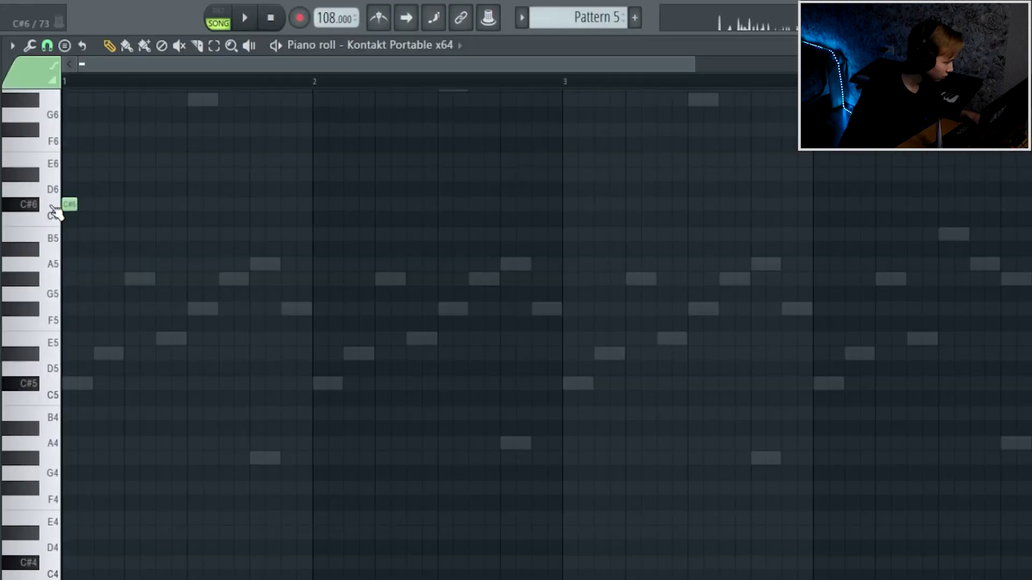
scroll(108, 249, "up", 2)
scroll(65, 75, "up", 2)
left_click(46, 46)
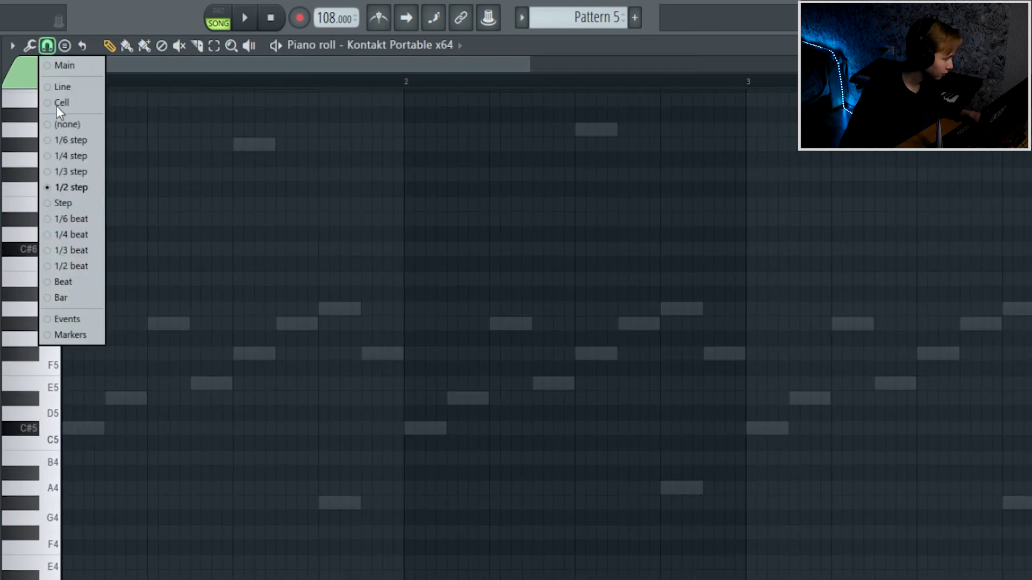
left_click(66, 190)
left_click(196, 219)
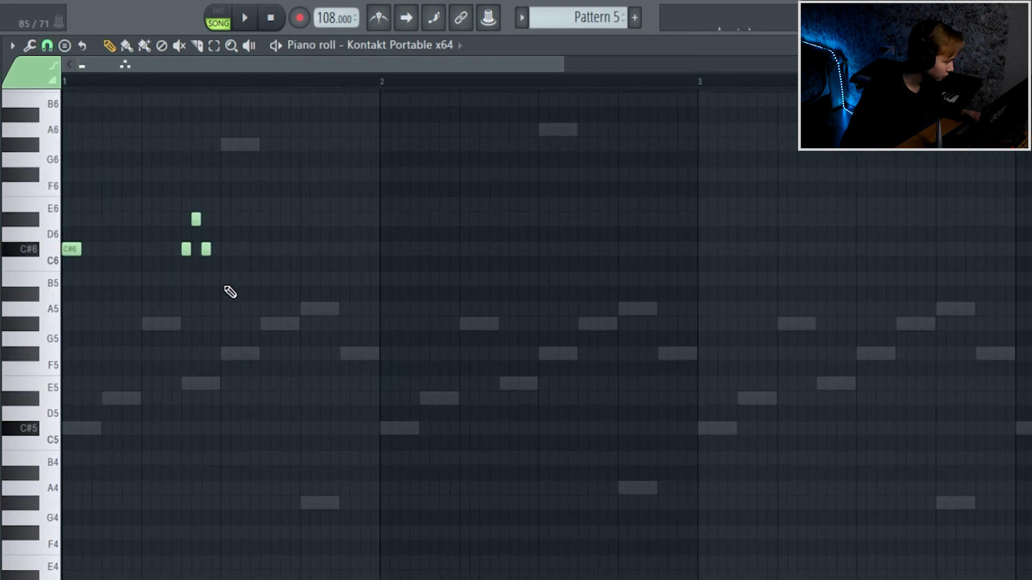
key("space")
key("space")
Step: Continue the oboe run in bar 1 with descending short notes B5, A5 and G#5, playing it back to check
left_click(224, 309)
left_click_drag(224, 310, 225, 275)
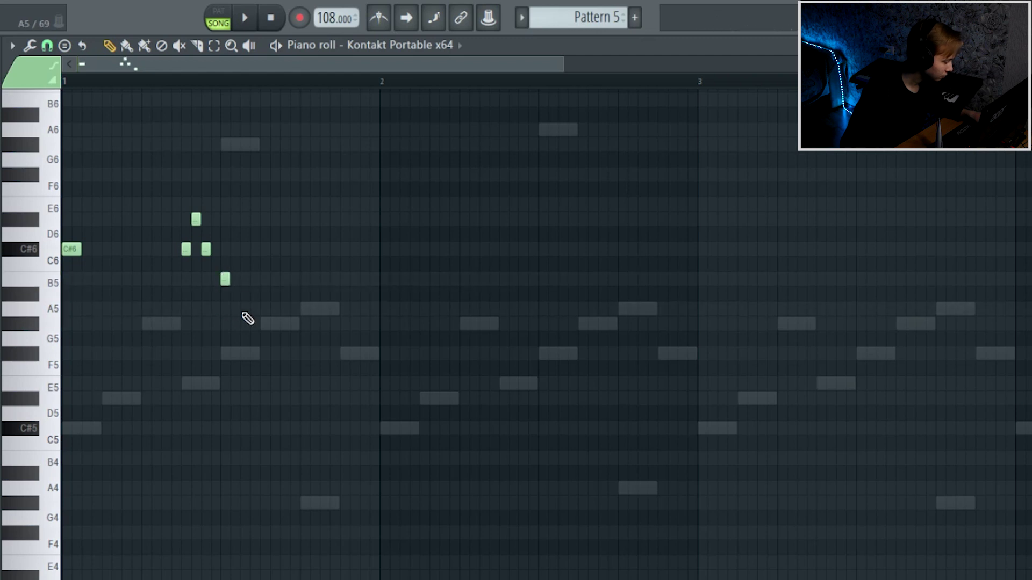
left_click(262, 312)
key("space")
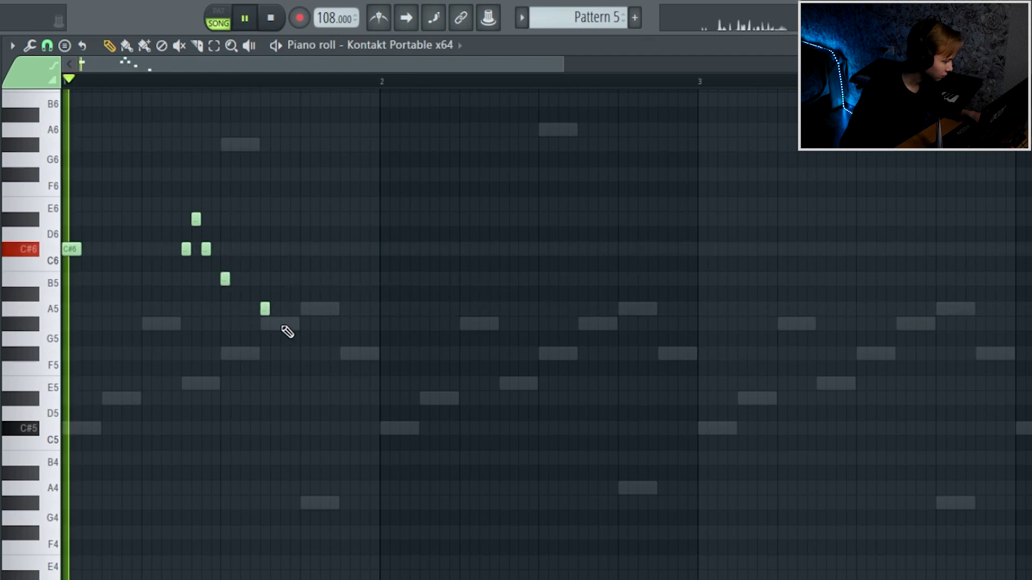
scroll(273, 331, "down", 2)
scroll(276, 334, "down", 1)
key("space")
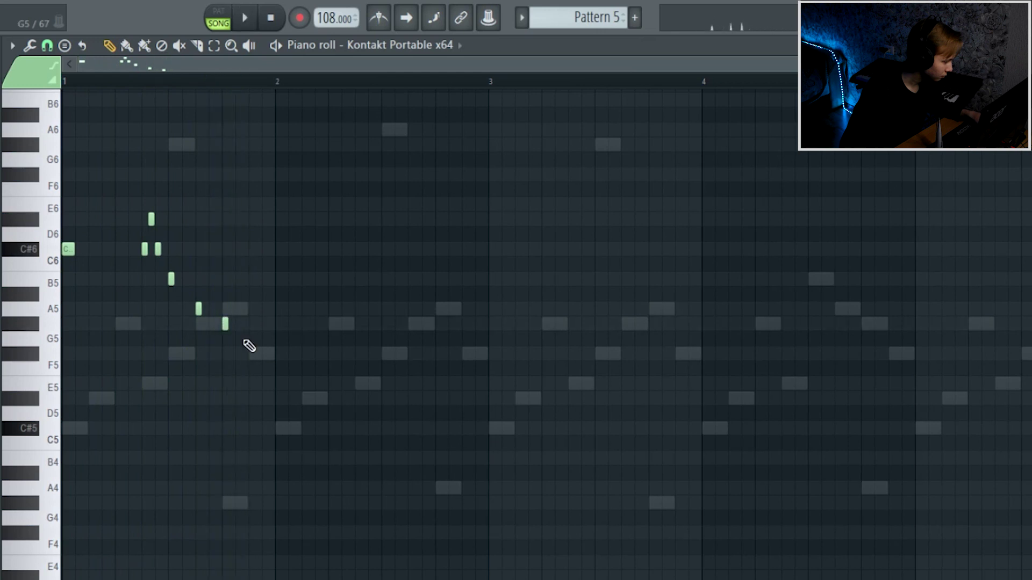
Step: Duplicate the oboe phrase into bar 2 and add a short E5 note at the end of that bar
key("space")
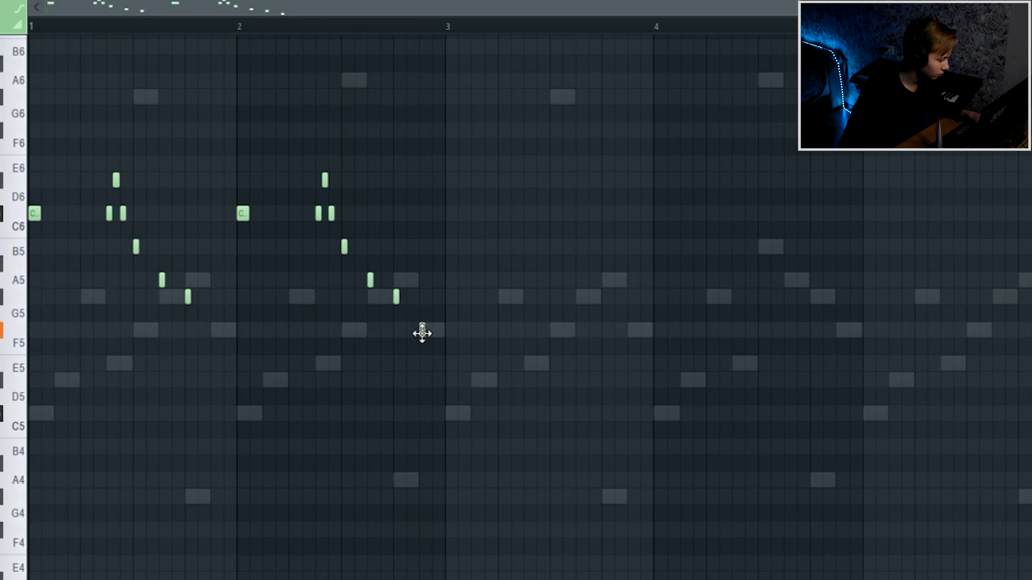
left_click_drag(421, 333, 422, 370)
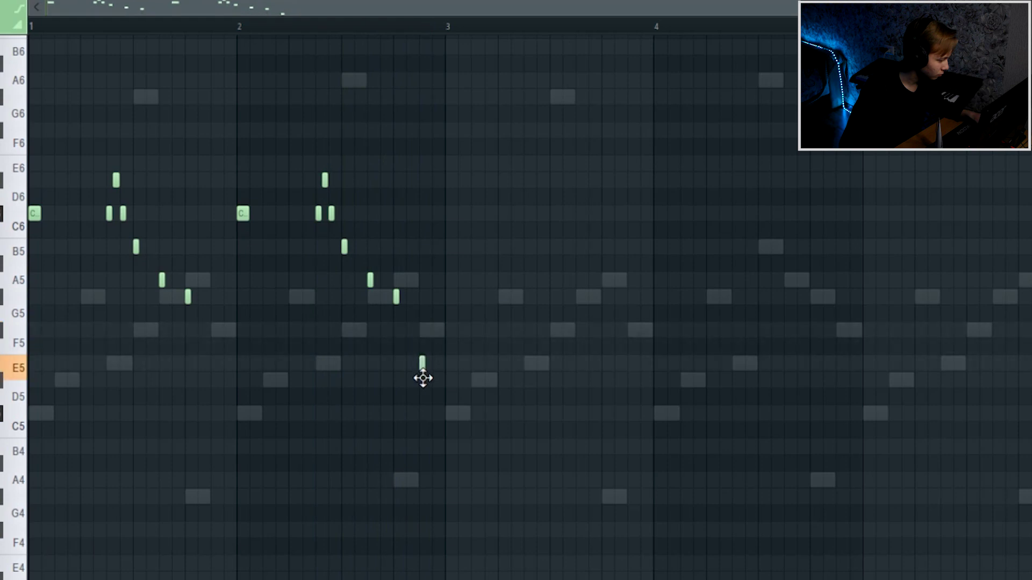
Step: Duplicate the two-bar oboe phrase into bars 3 and 4, aligning the copy with the start of bar 3
key("space")
key("ctrl+b")
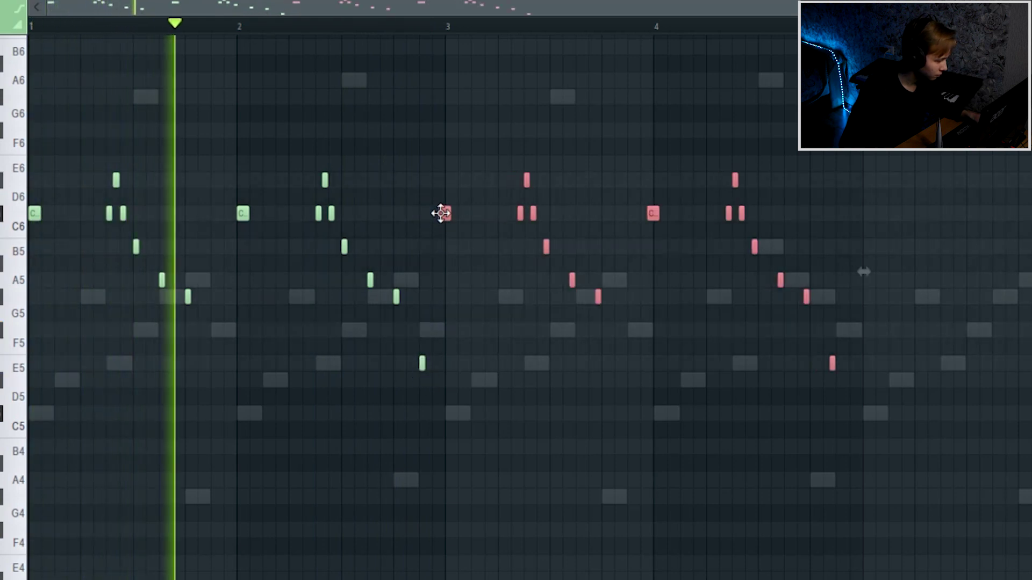
left_click_drag(440, 213, 447, 213)
right_click(479, 255)
scroll(479, 264, "down", 1)
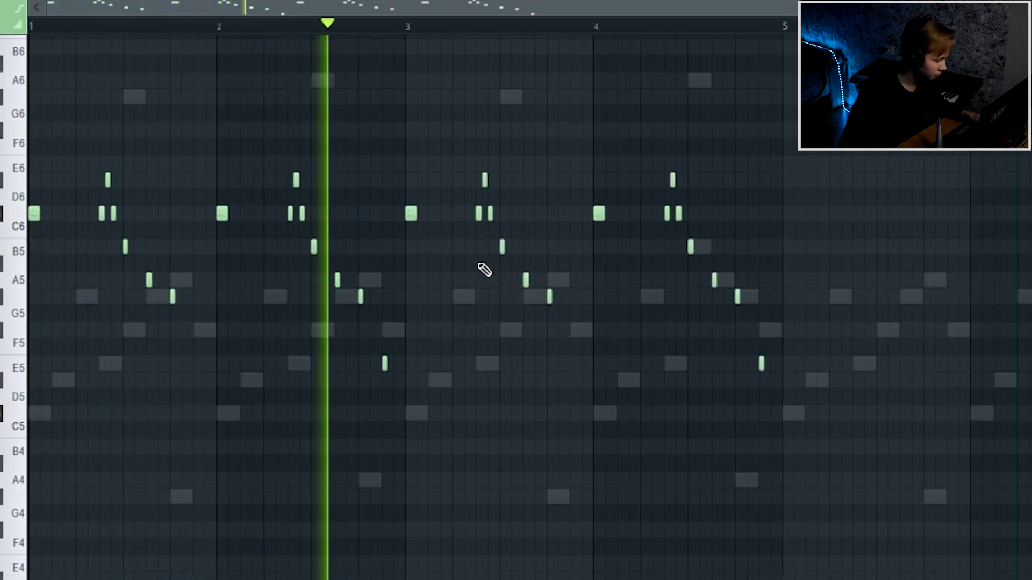
scroll(484, 270, "down", 1)
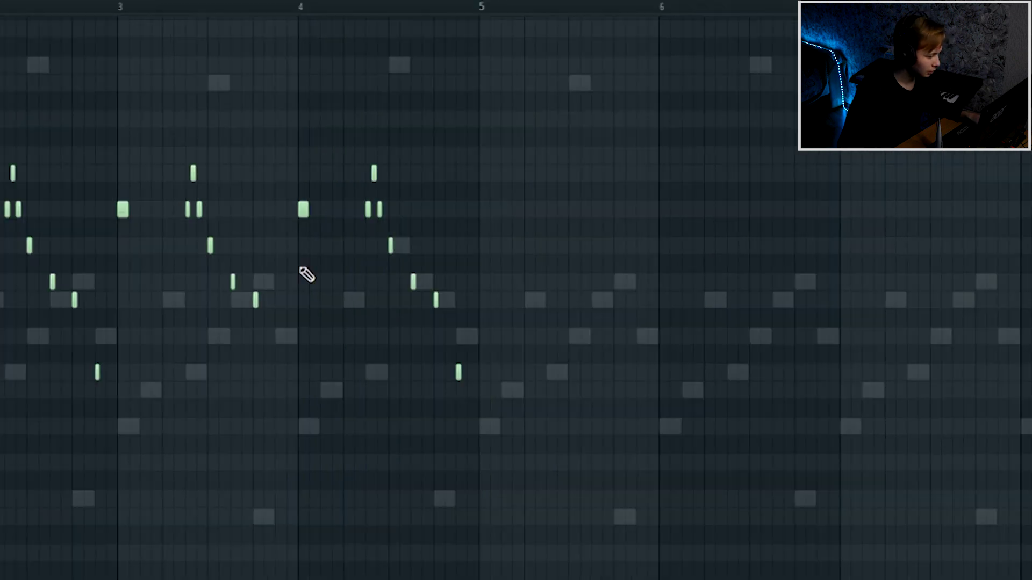
Step: Vary bar 4 of the oboe melody by moving its first note to A5 and its quick run to G#5, A5, B5, then play it back
scroll(529, 258, "up", 6)
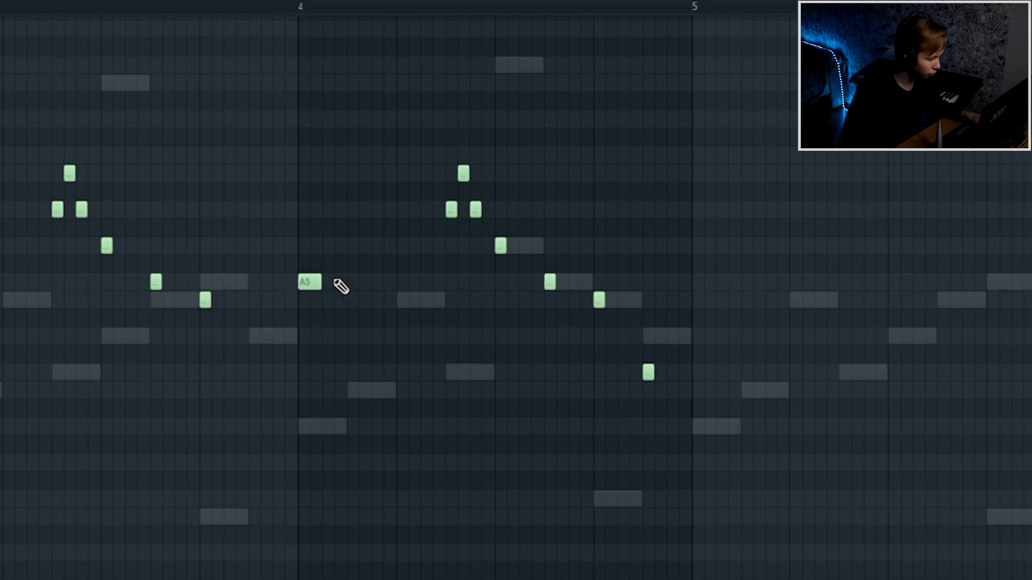
left_click_drag(475, 210, 475, 302)
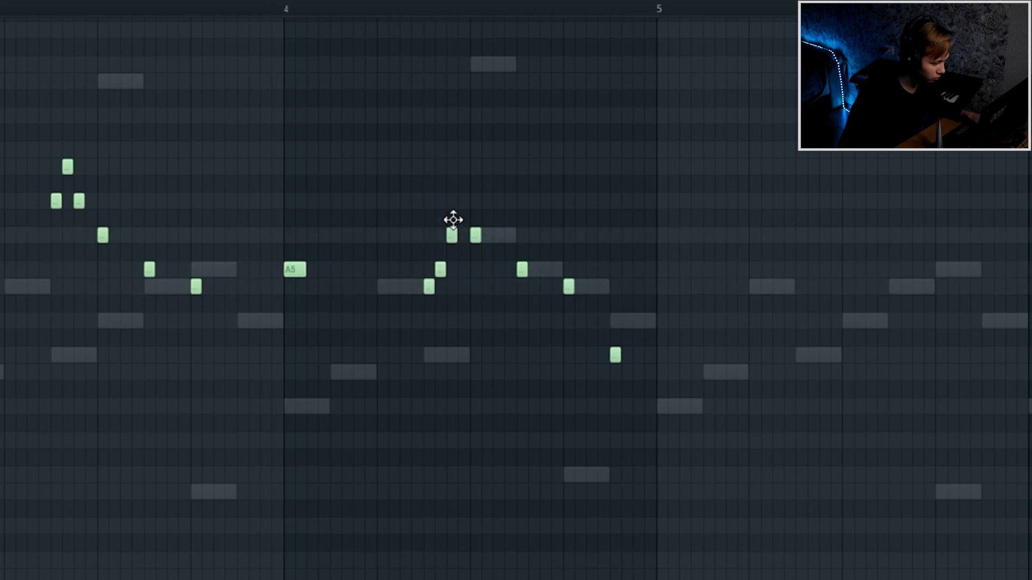
left_click(286, 9)
key("space")
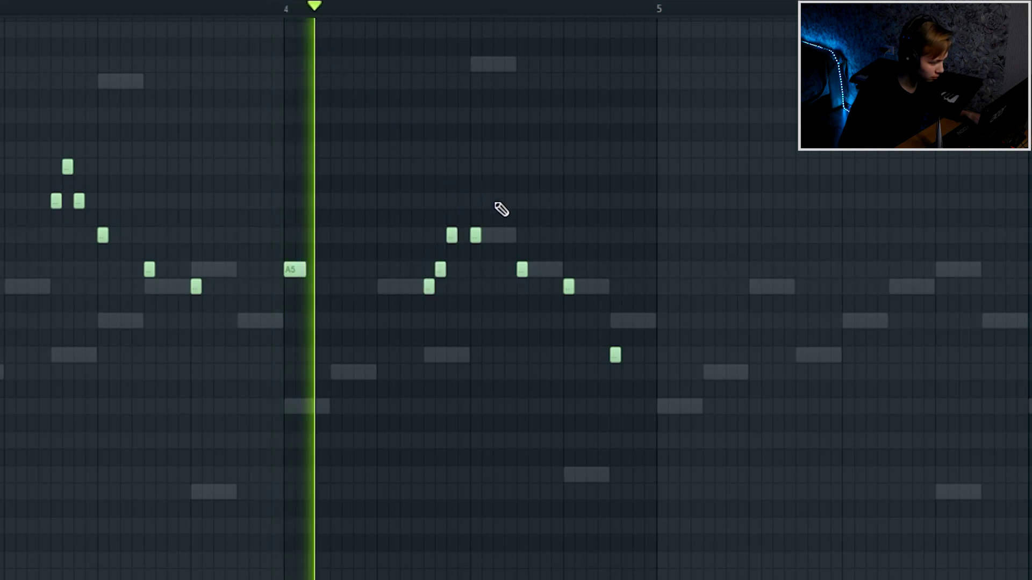
key("space")
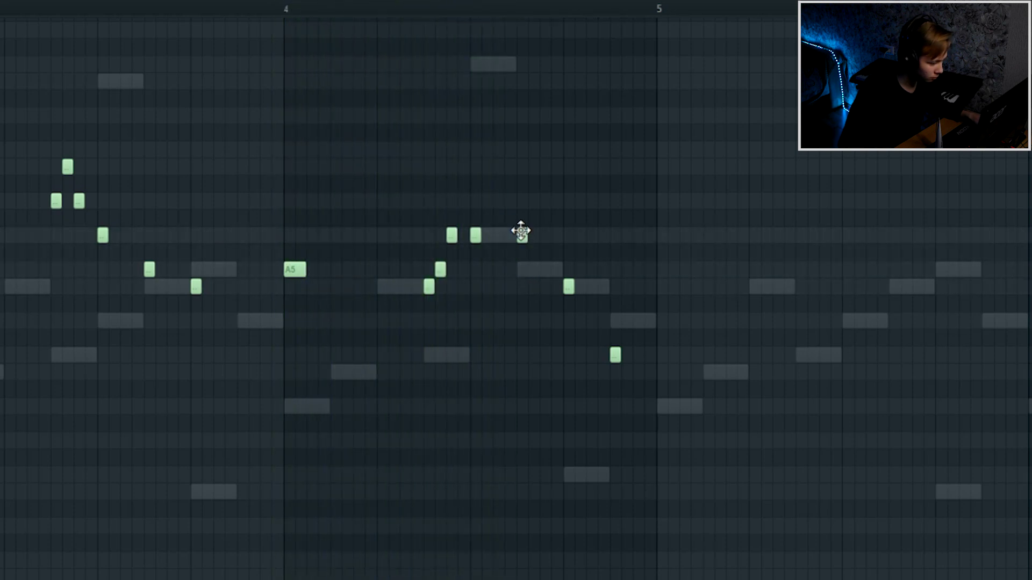
Step: Raise the two descending notes after the B5 in bar 4 to B5, and the bar's last E5 by an octave
left_click_drag(568, 282, 568, 234)
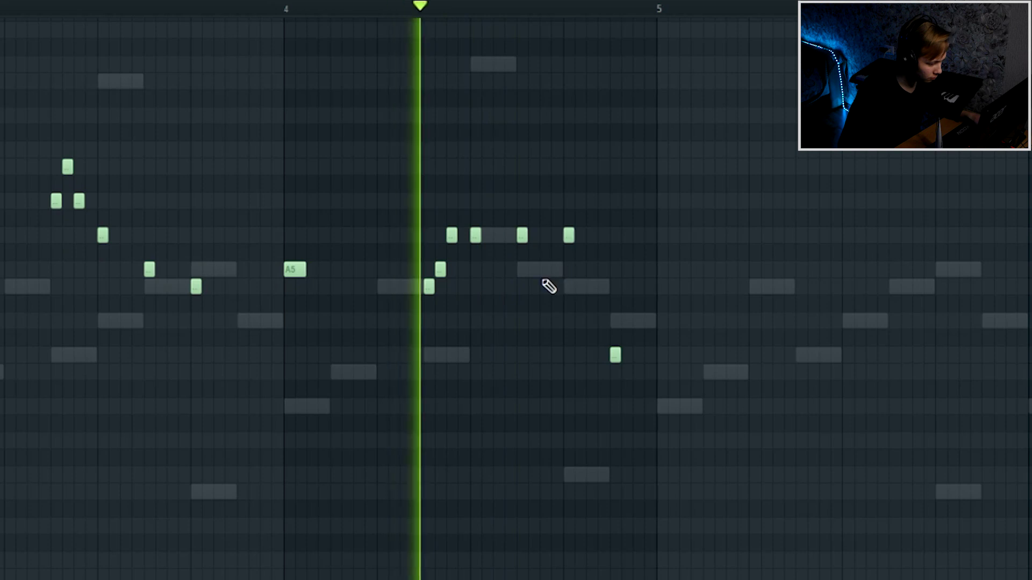
scroll(501, 293, "down", 2)
key("space")
left_click_drag(557, 327, 629, 438)
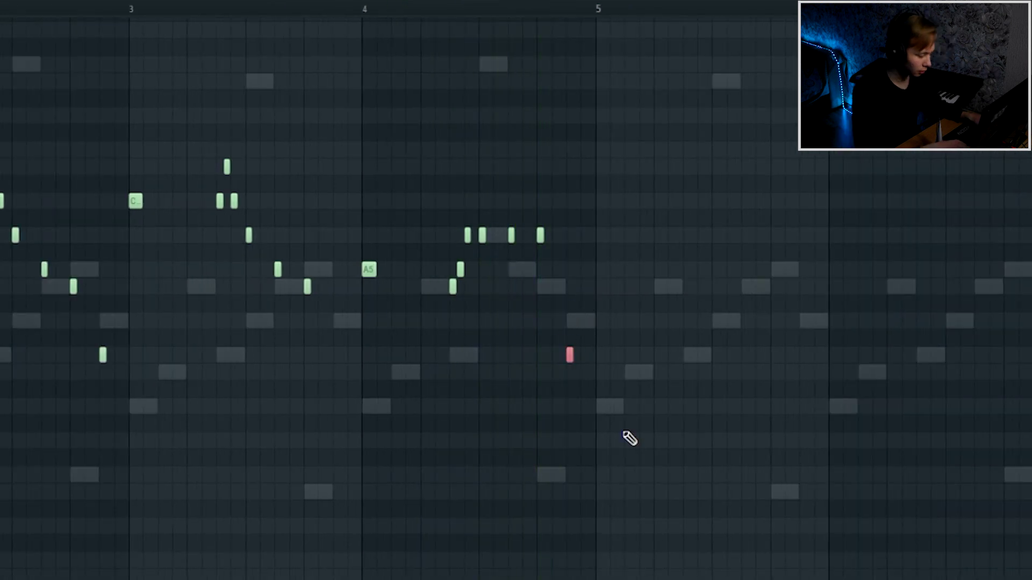
key("ctrl+Up")
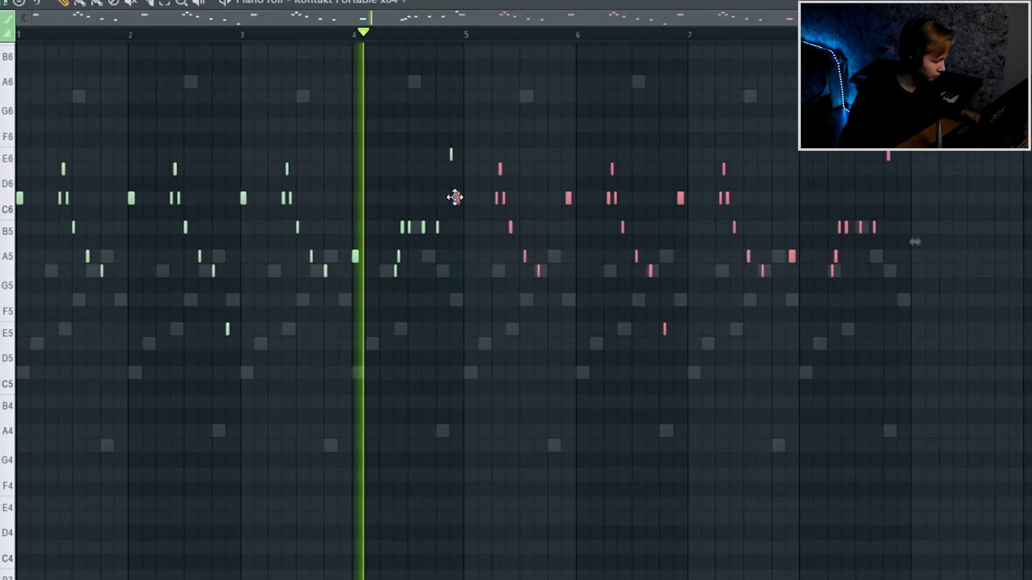
Step: Duplicate the four-bar oboe melody into bars 5 to 8, aligning the copy with the start of bar 5
left_click_drag(453, 199, 465, 198)
left_click(496, 229, "ctrl")
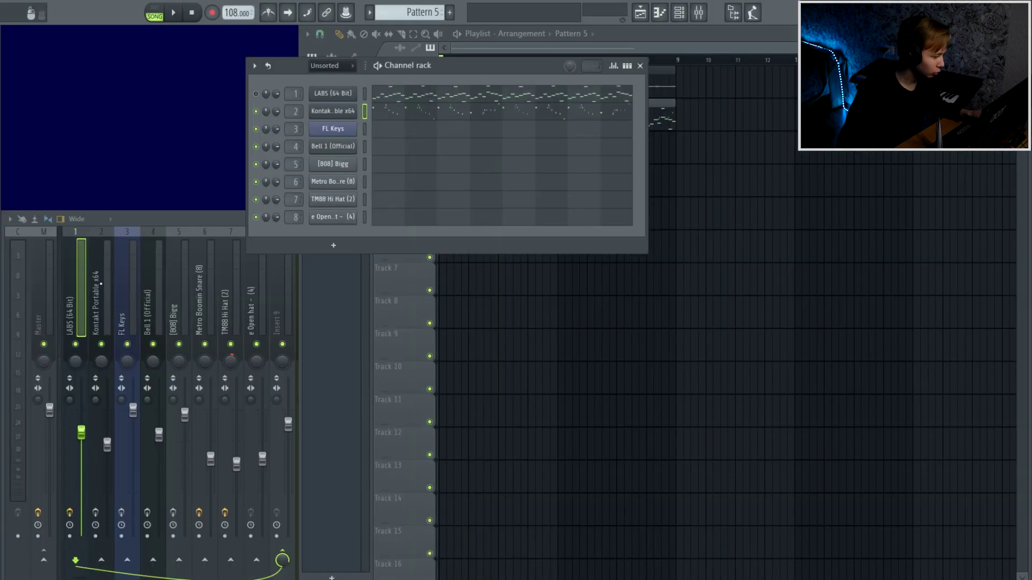
Step: In the FL Keys piano roll, place a C#3 note at bar 1 and lengthen it to two bars
left_click(106, 348)
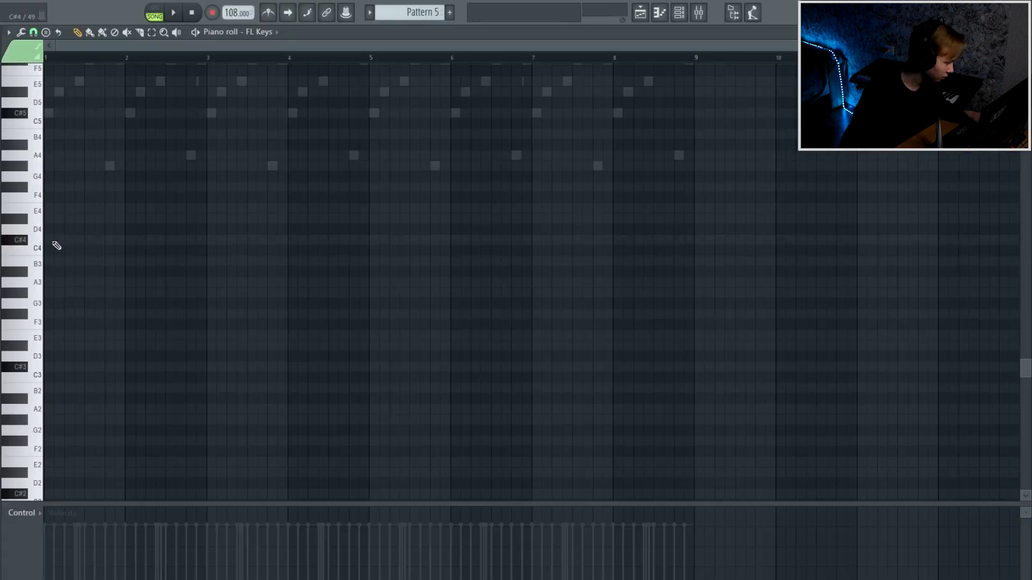
left_click_drag(53, 242, 32, 244)
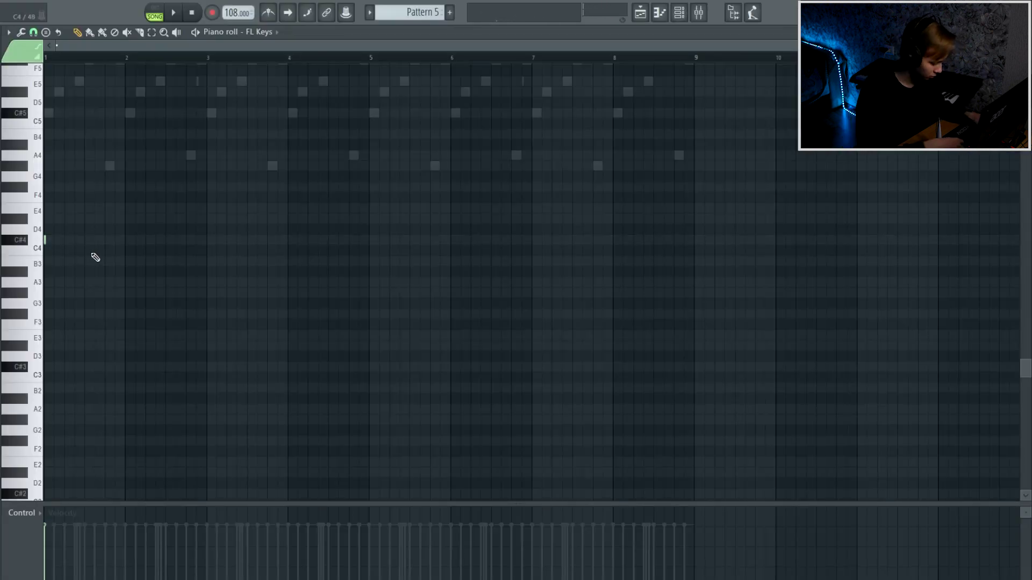
scroll(32, 269, "down", 3)
left_click(24, 274)
left_click_drag(45, 273, 206, 284)
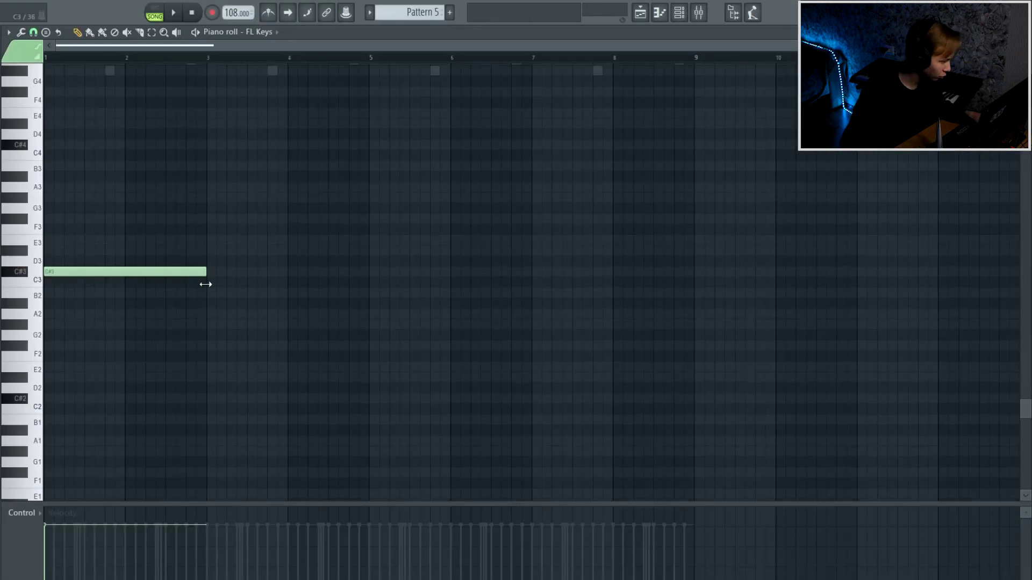
Step: Duplicate the two-bar C#3 note until four copies fill all eight bars
key("ctrl+a")
key("ctrl+b")
key("ctrl+a")
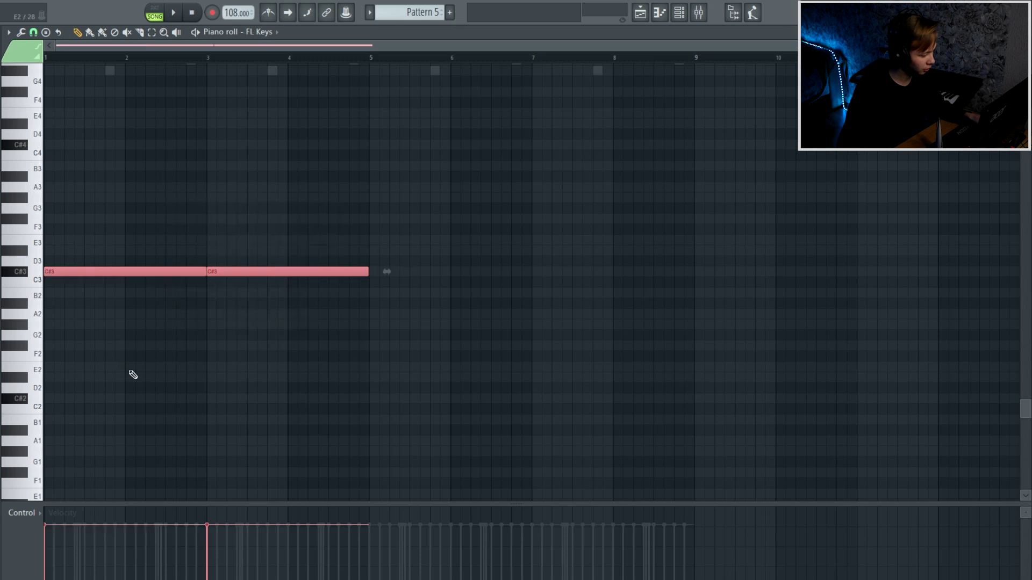
key("ctrl+b")
key("ctrl+a")
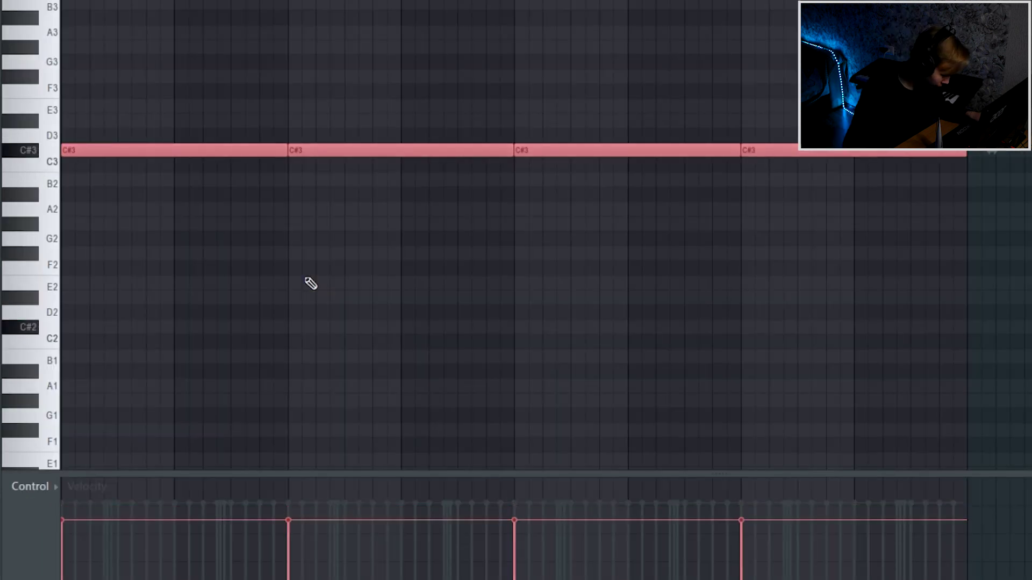
Step: Lower the velocity of all four C#3 notes slightly and clear the selection
scroll(307, 278, "down", 3)
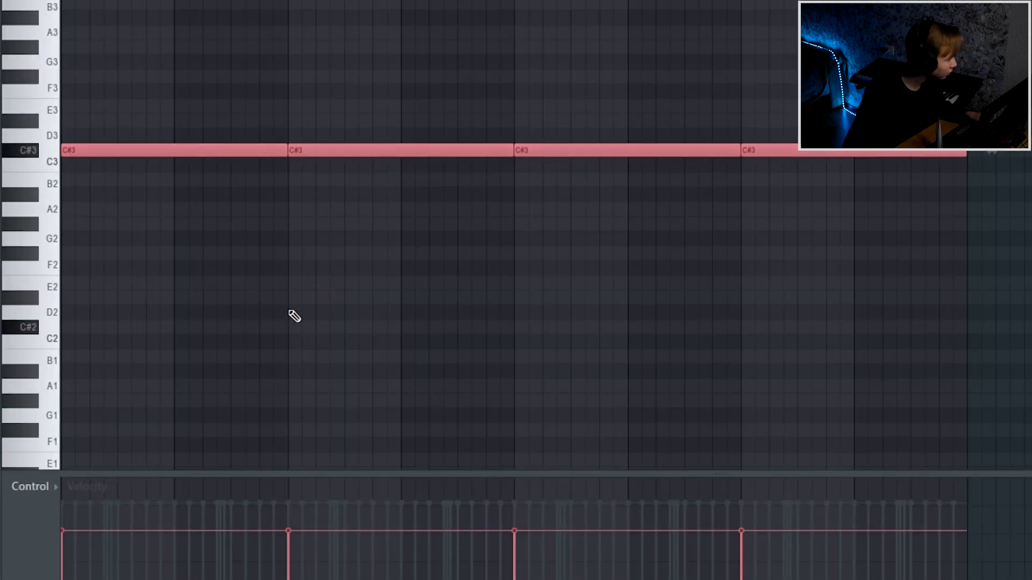
key("ctrl+d")
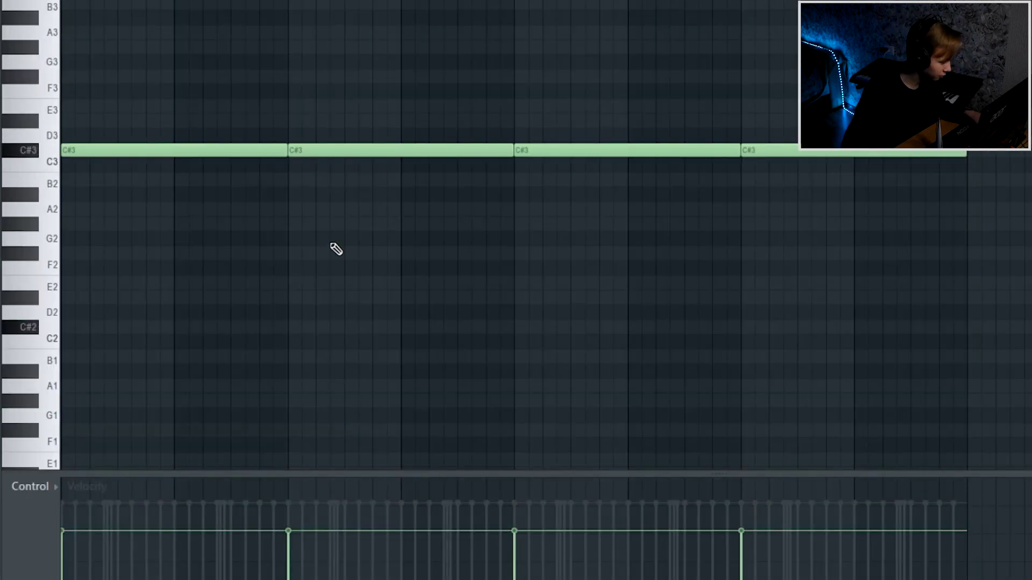
key("space")
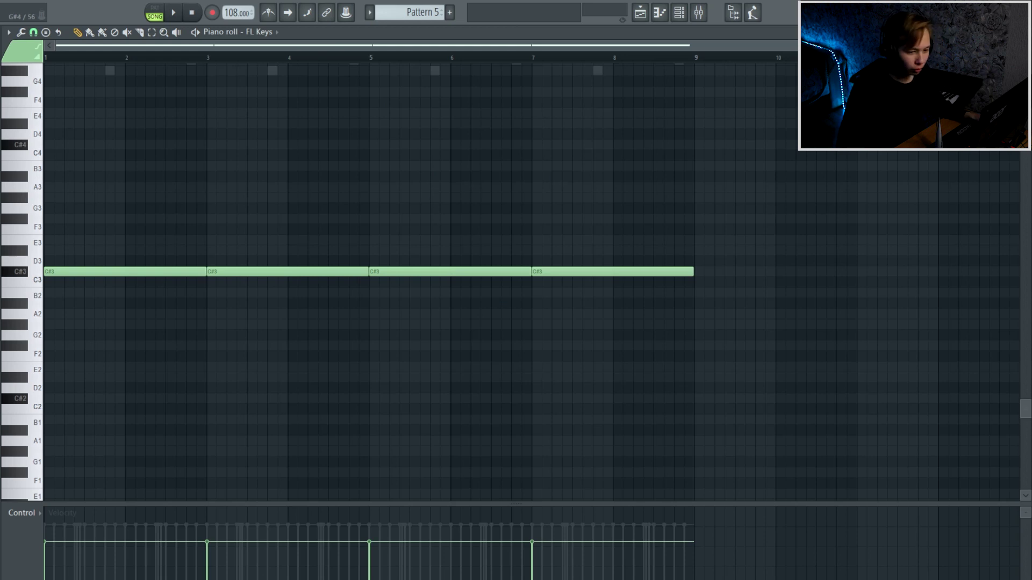
Step: In the Bell 1 (Official) piano roll, place a short A3 on beat 4 of bar 1 and a short C#4 at bar 3
key("F7")
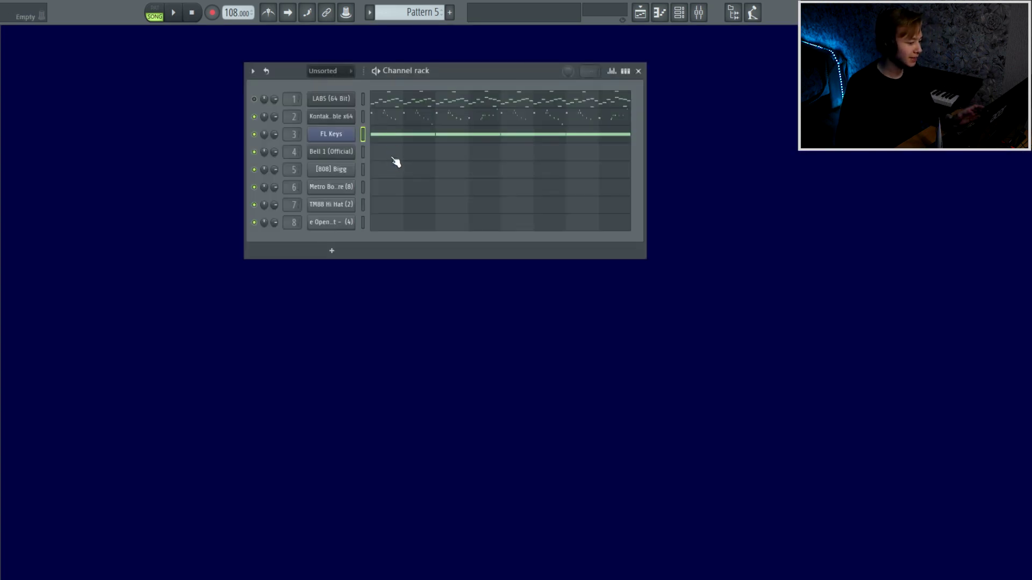
left_click(395, 159)
left_click(679, 13)
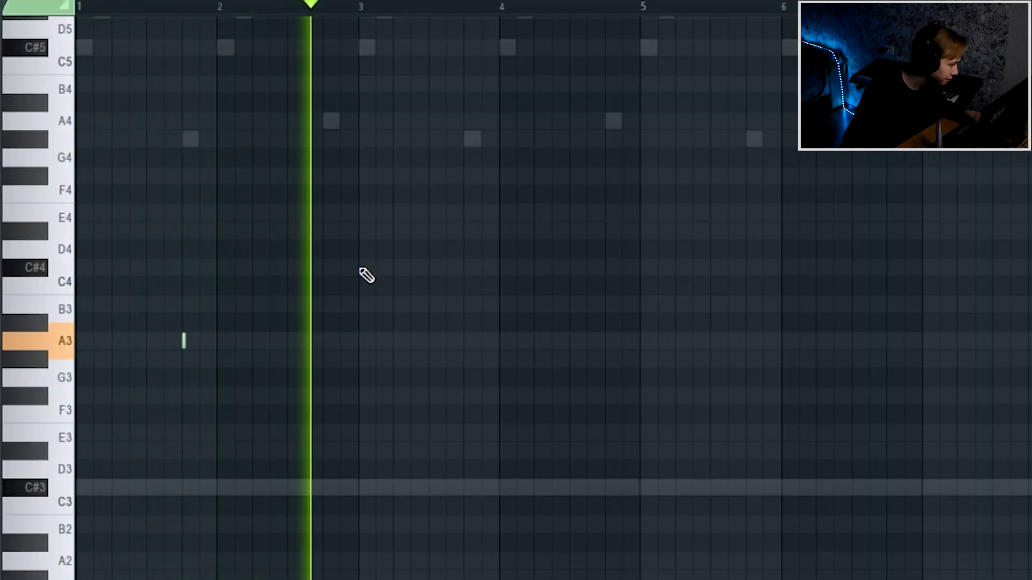
left_click(358, 268)
scroll(484, 333, "up", 1)
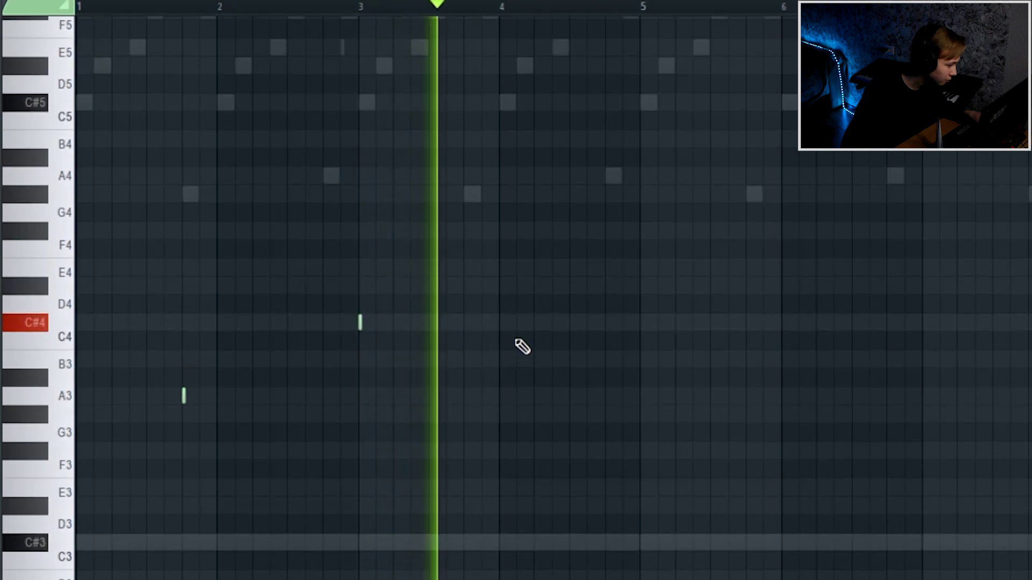
Step: Repeat the two bell notes four bars on, with A3 in bar 5 and C#4 at bar 7, and play them back
key("ctrl+b")
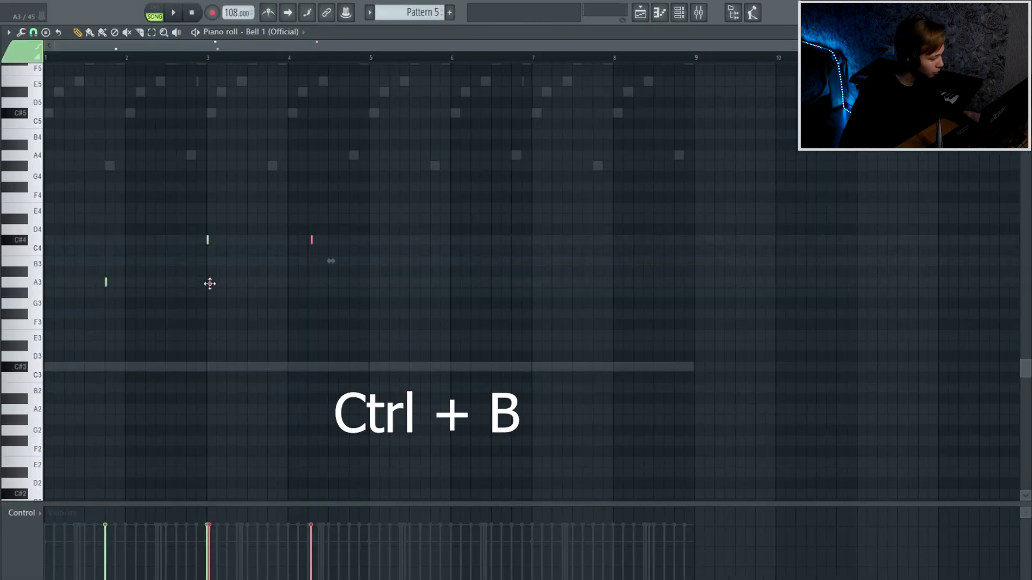
key("space")
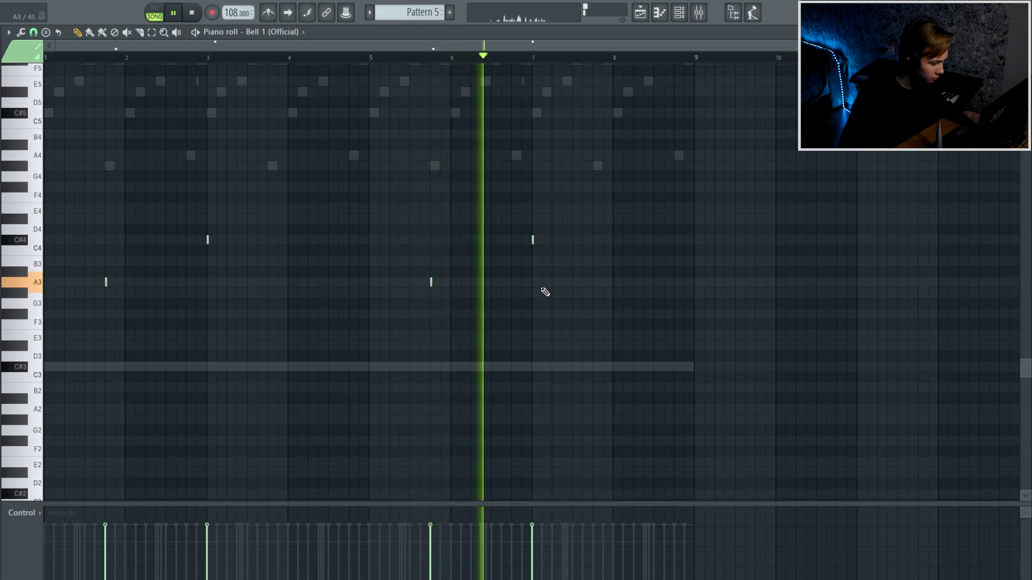
key("space")
Step: Go through the 808, snare, hi-hat and open-hat channels in the channel rack, ending with [808] Bigg selected
key("F7")
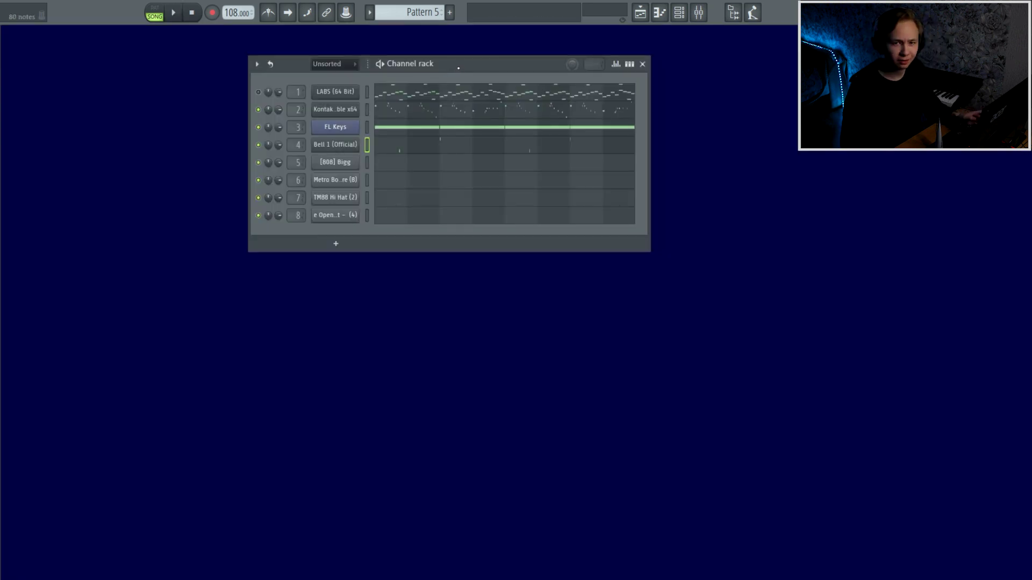
left_click(367, 164)
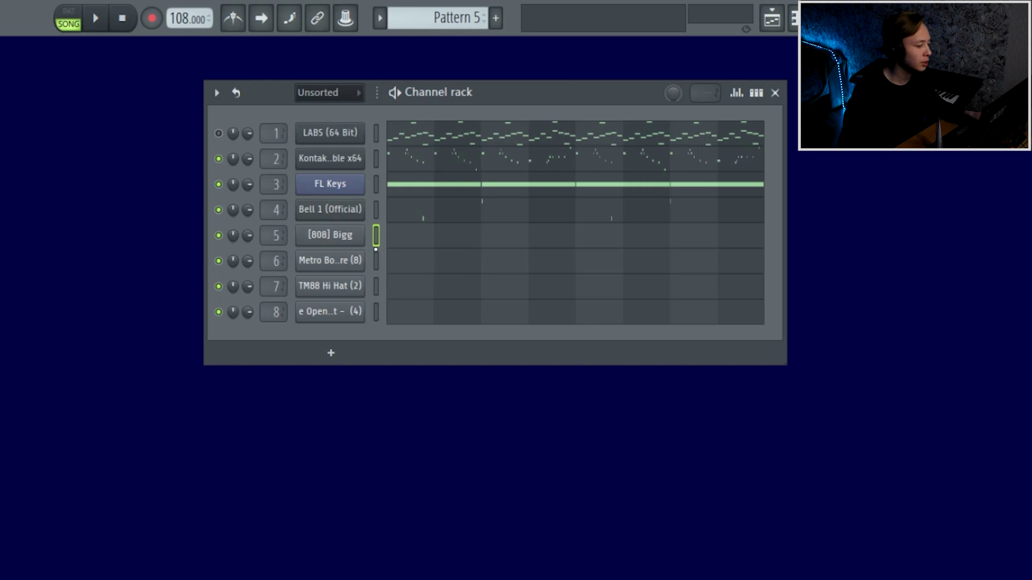
left_click_drag(487, 93, 497, 91)
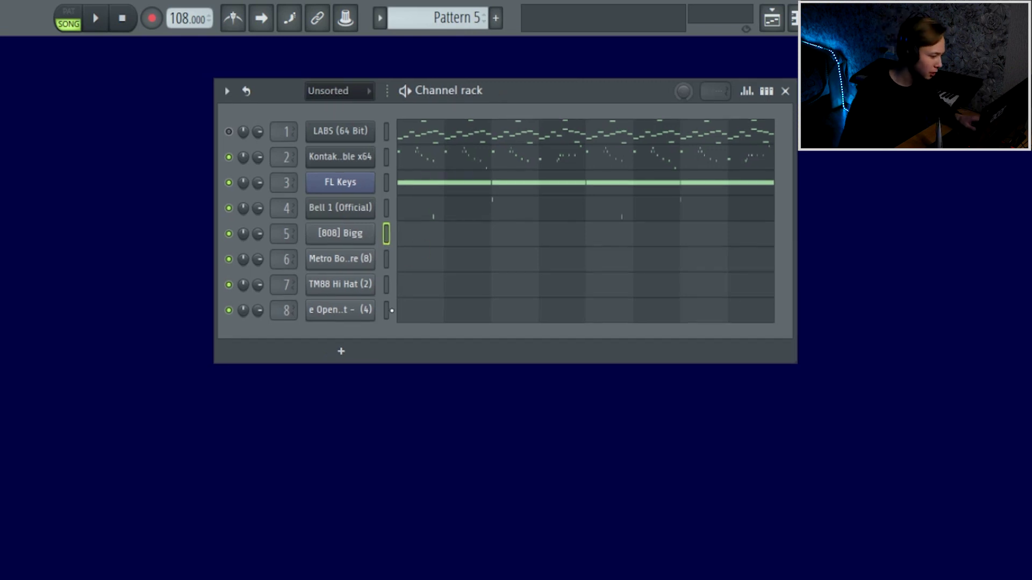
left_click_drag(386, 310, 389, 254)
left_click(388, 234)
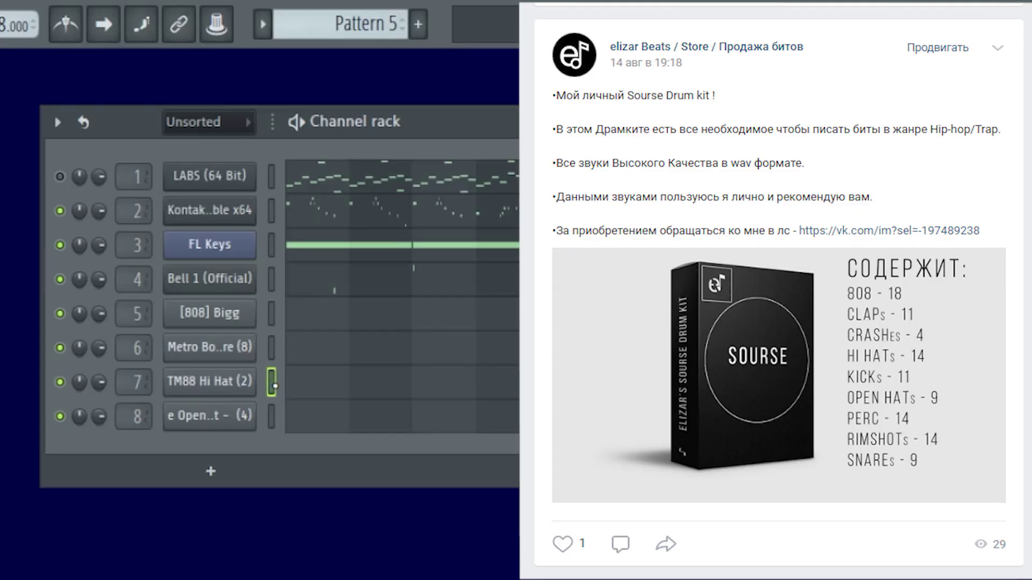
left_click(274, 319)
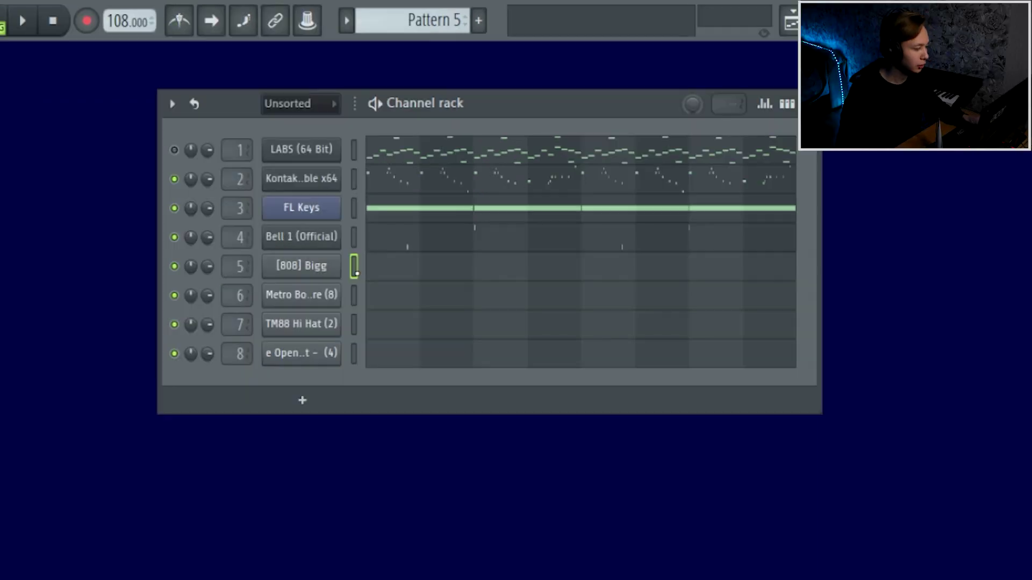
Step: Open the [808] Bigg piano roll, place a short C#5 at the start of bar 1 and play it back
right_click(321, 265)
left_click(310, 267)
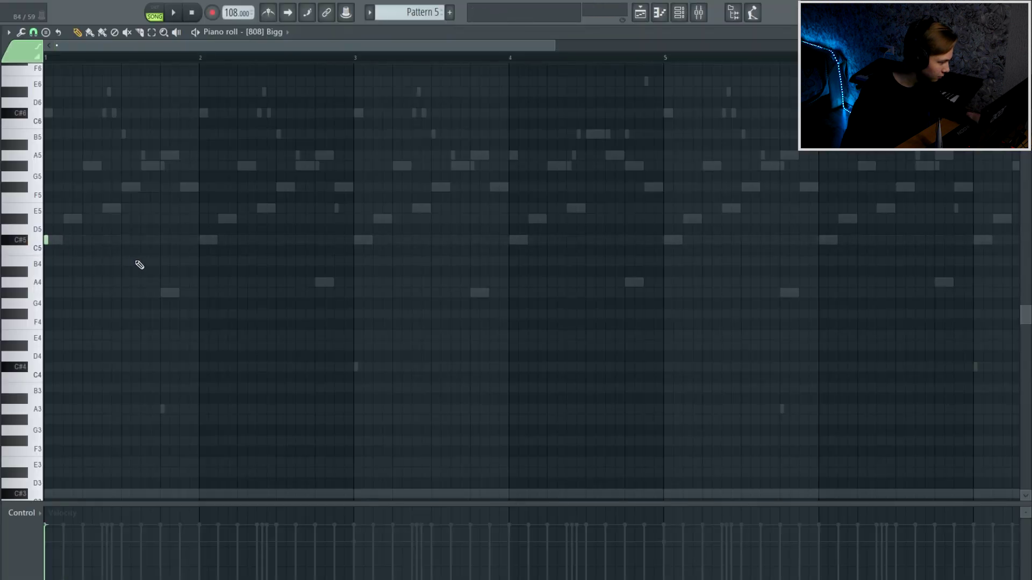
key("space")
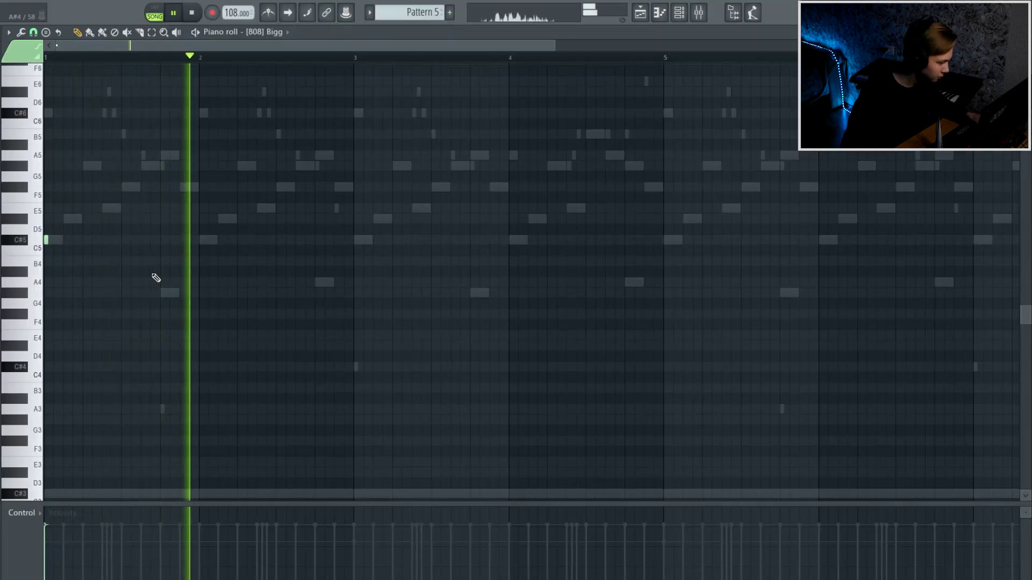
key("space")
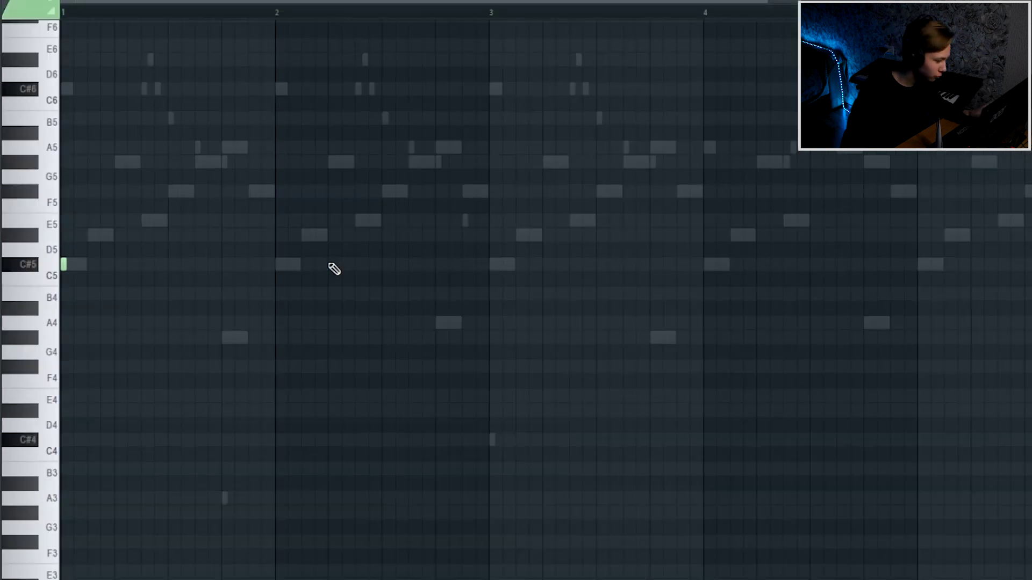
Step: In bar 2 of the [808] Bigg piano roll, place short C#5 notes on beats 1.5 and 2 and A5 notes on beats 3 and 4, then play back
left_click(239, 240)
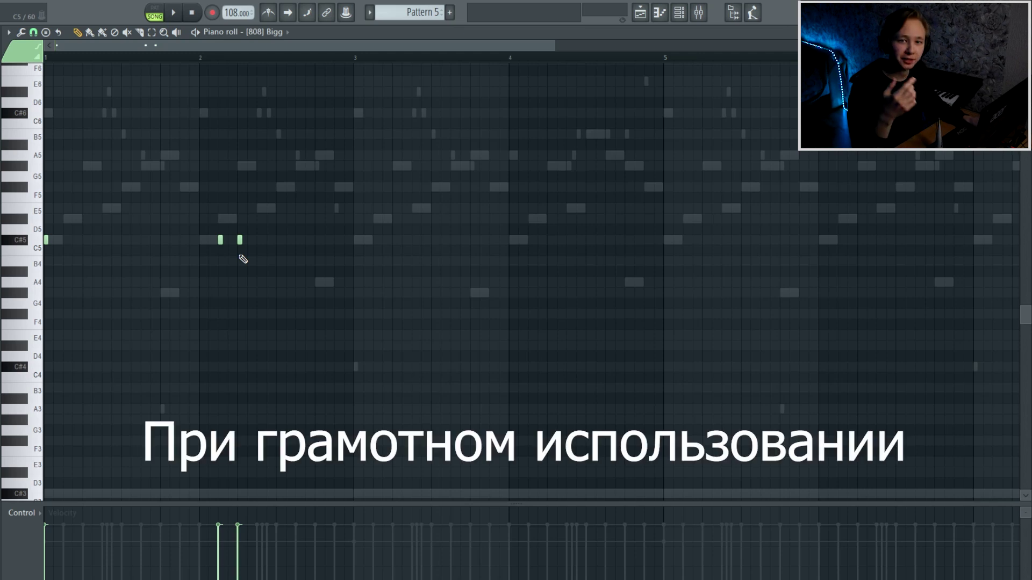
key("space")
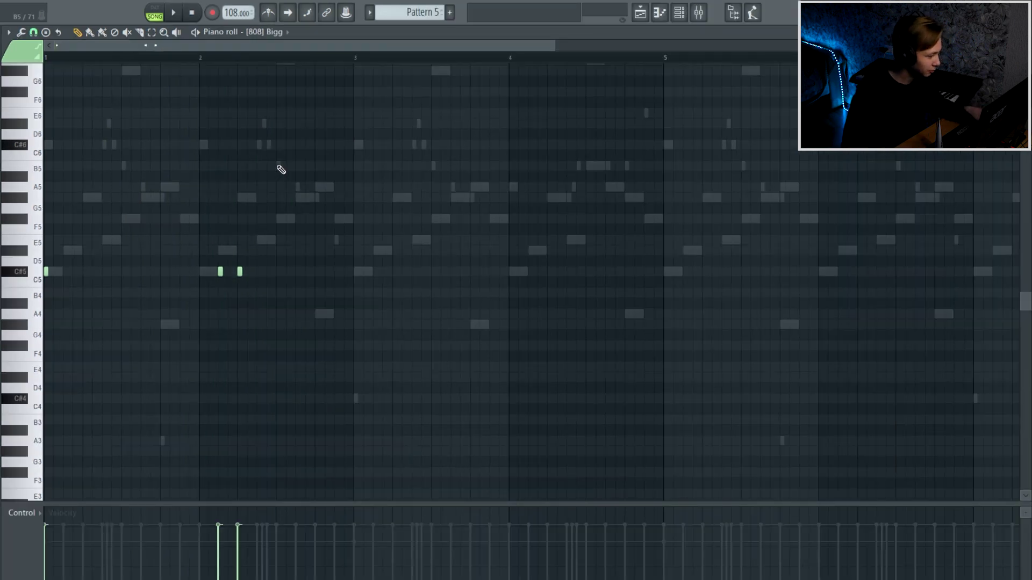
left_click(325, 181)
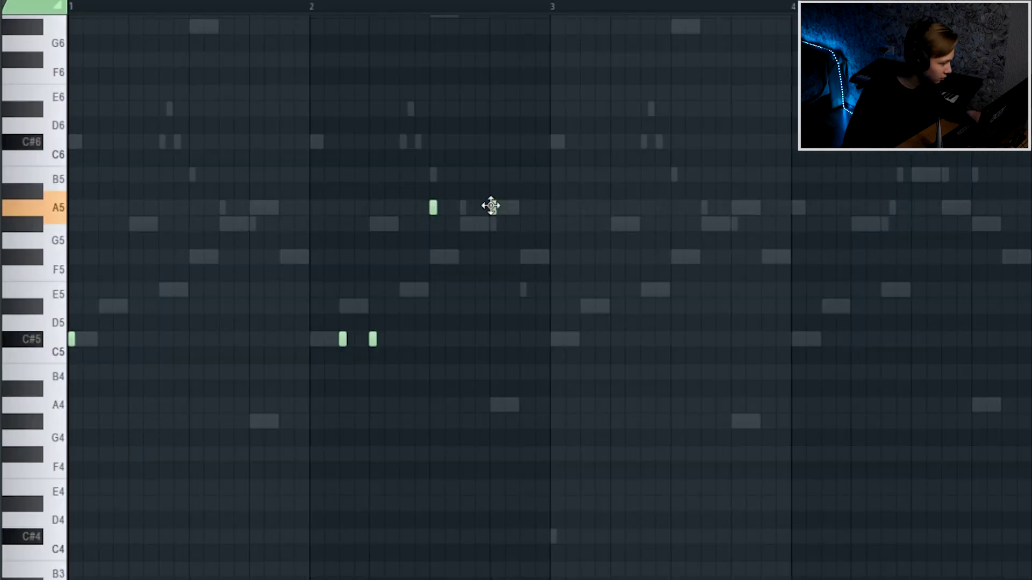
key("space")
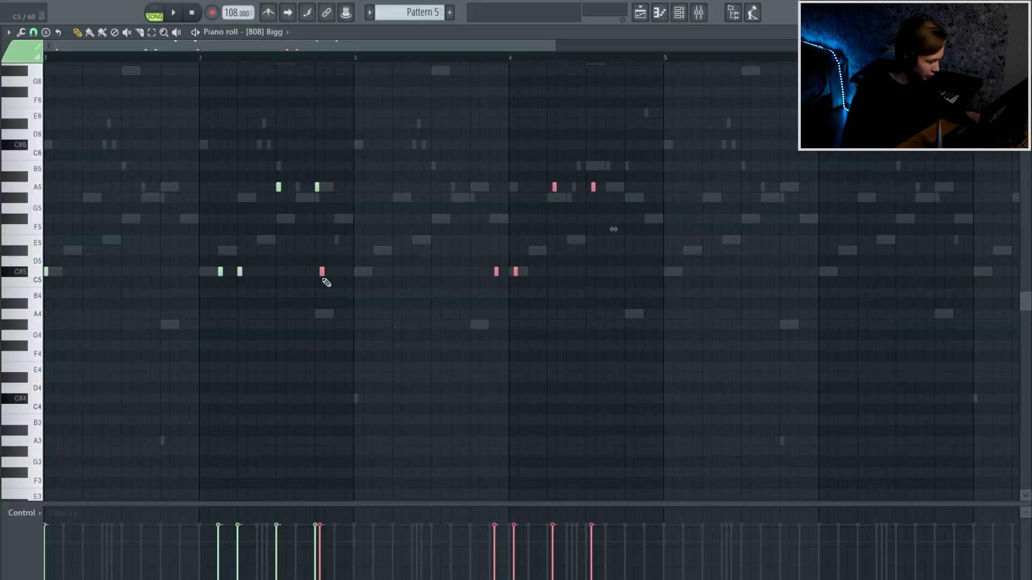
Step: Move the copied 808 phrase so it starts at bar 3, and add a short C#5 midway through beat 2 of that bar
left_click_drag(323, 276, 358, 277)
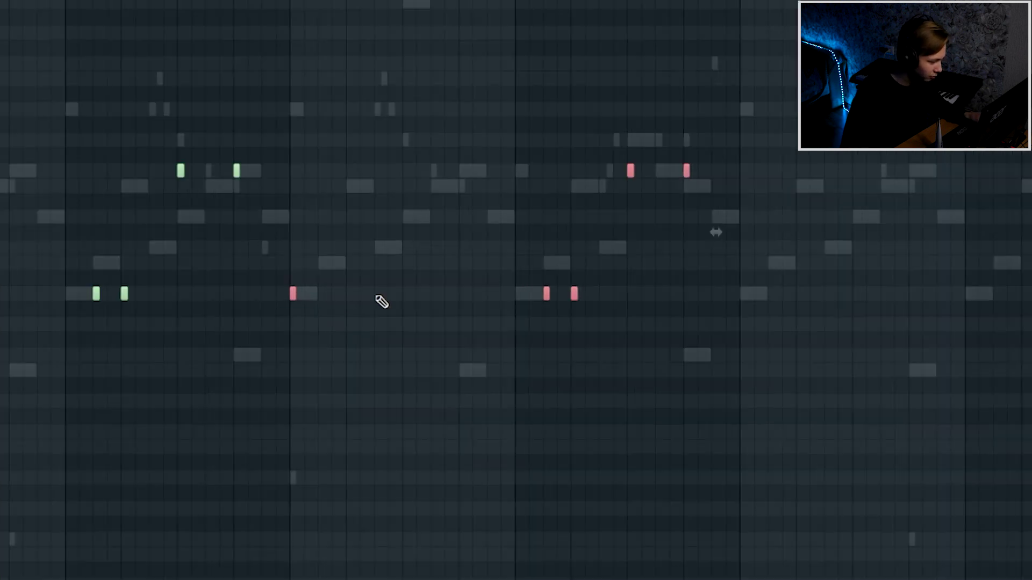
left_click(412, 273)
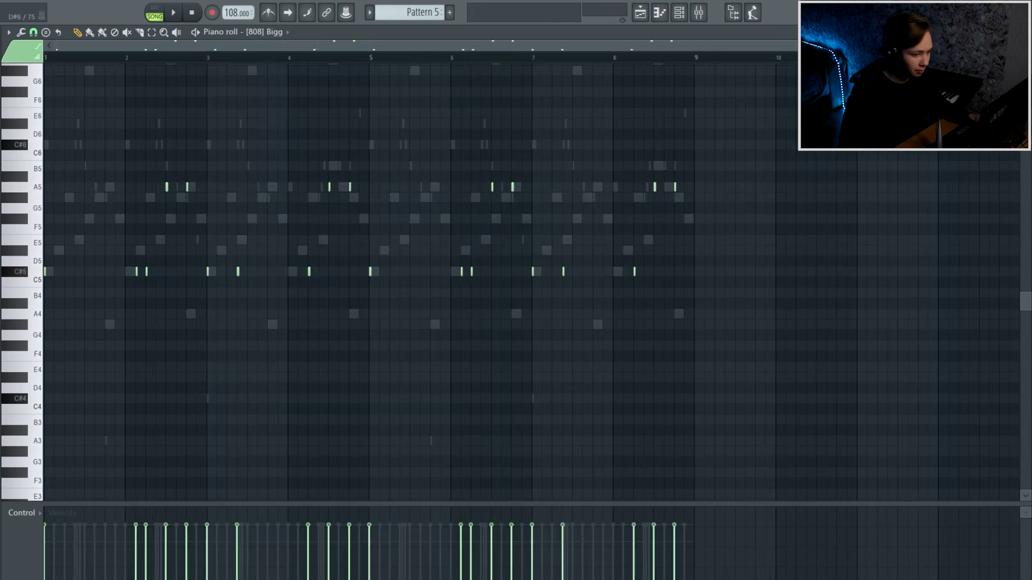
Step: Close the 808 piano roll and open the one for Metro Boomin Snare (8)
left_click(1025, 32)
left_click(360, 183)
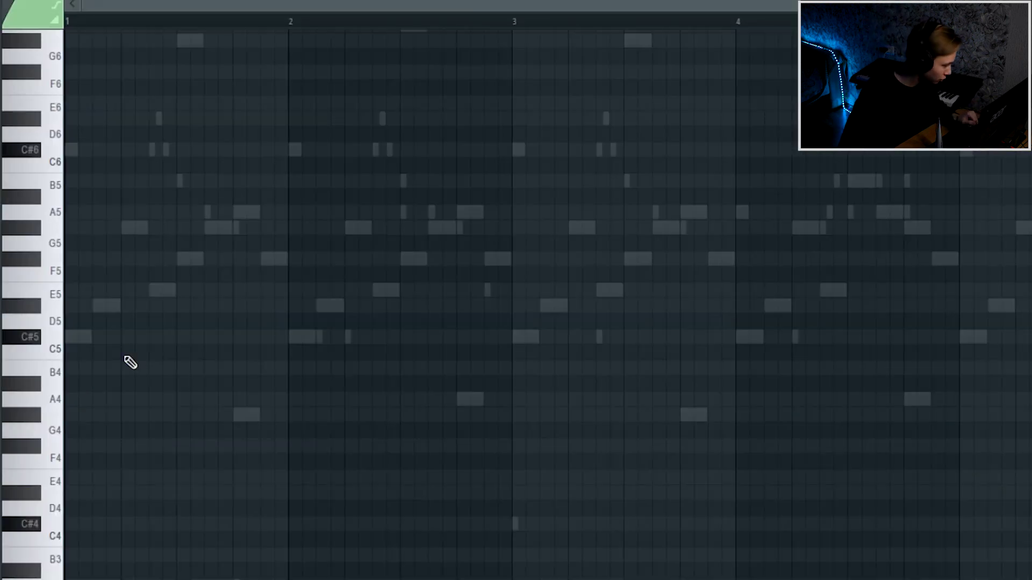
Step: Try short C5 snare hits on beats 2 and 4 of bar 1, and delete both
left_click(84, 283)
left_click(236, 353)
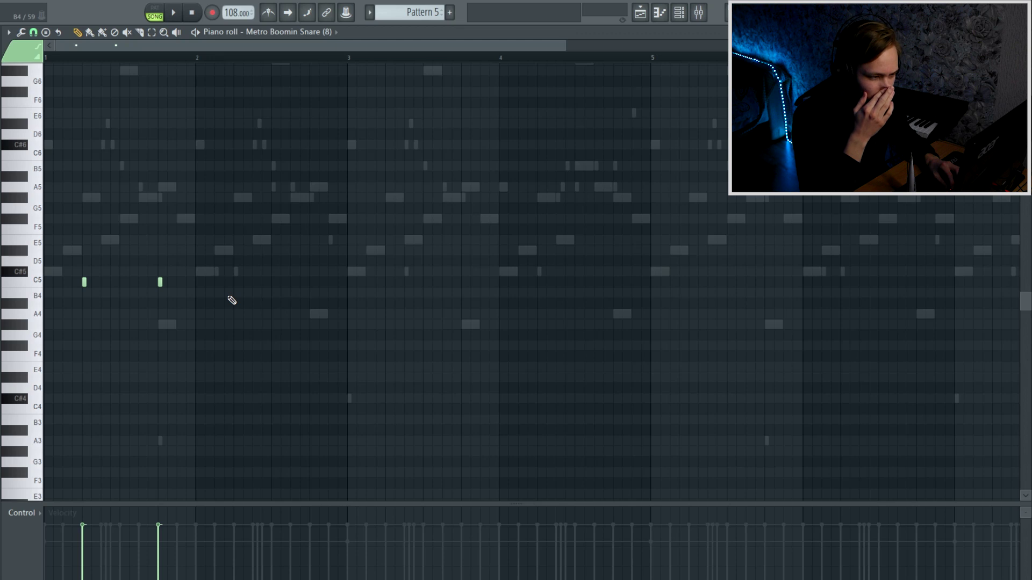
right_click(160, 282)
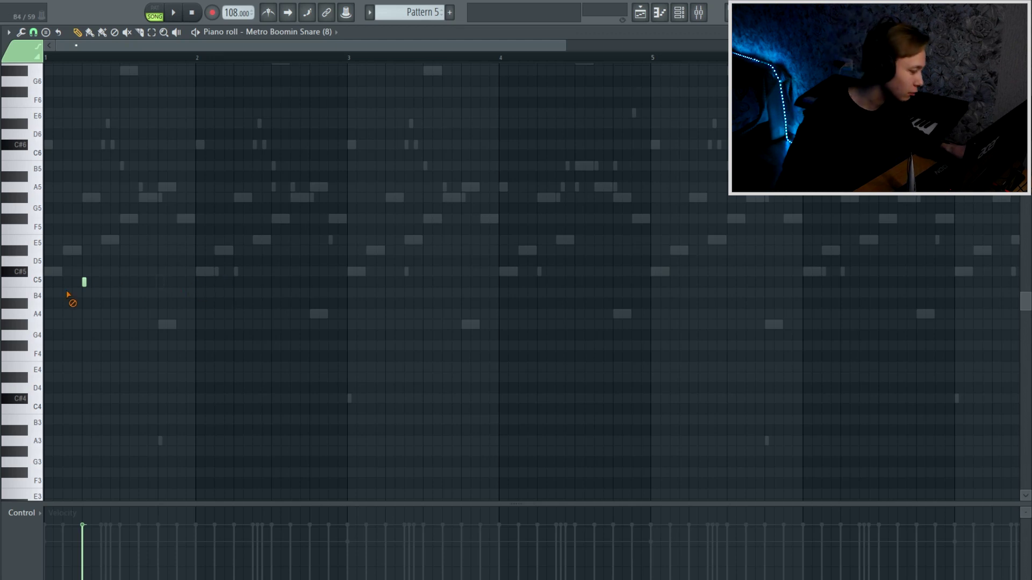
right_click(84, 282)
Step: Try short C5 snare hits on beat 3 of bars 1 and 2, and remove them
left_click(121, 282)
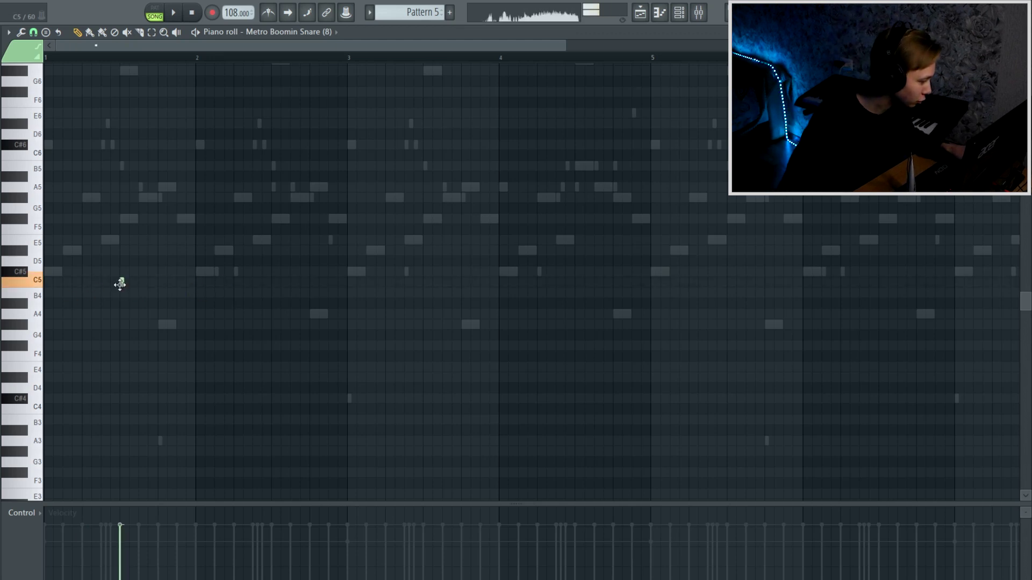
left_click(273, 282)
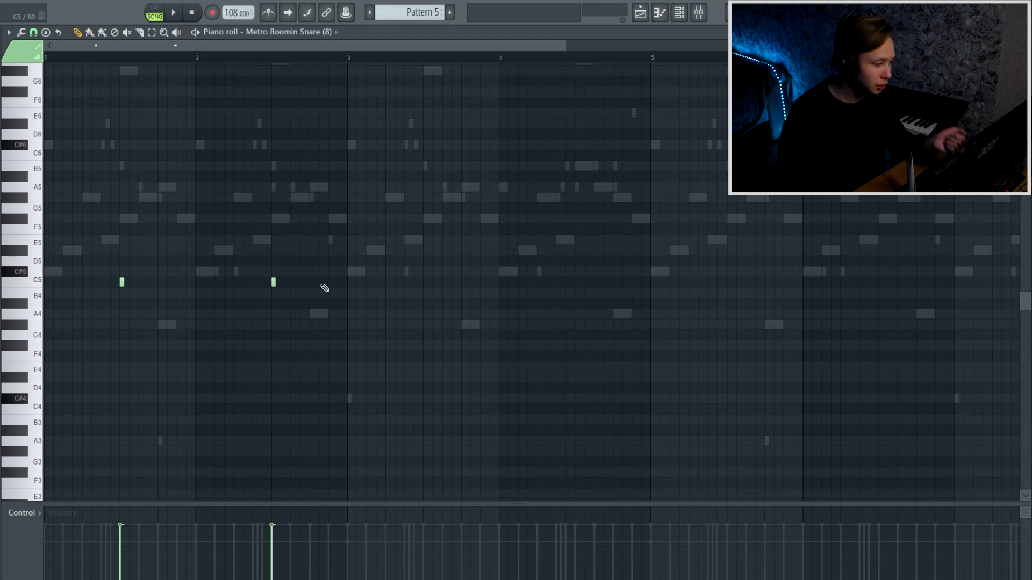
right_click(273, 282)
right_click(121, 282)
Step: Place a two-beat C5 snare note on beat 2 of bar 1, repeat it three times end to end, and start playback
left_click(83, 282)
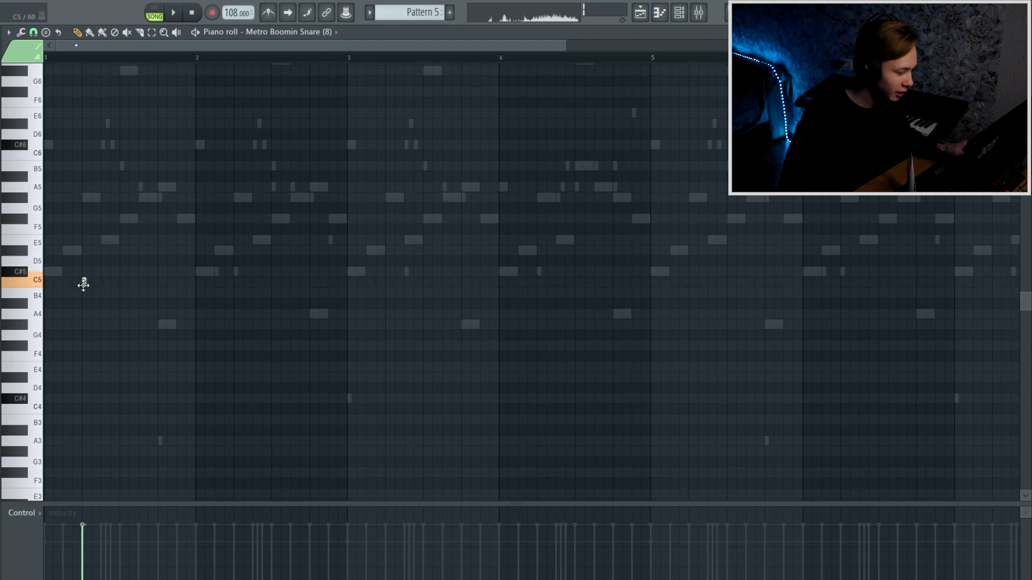
key("ctrl+b")
key("ctrl+b")
key("ctrl+b")
key("space")
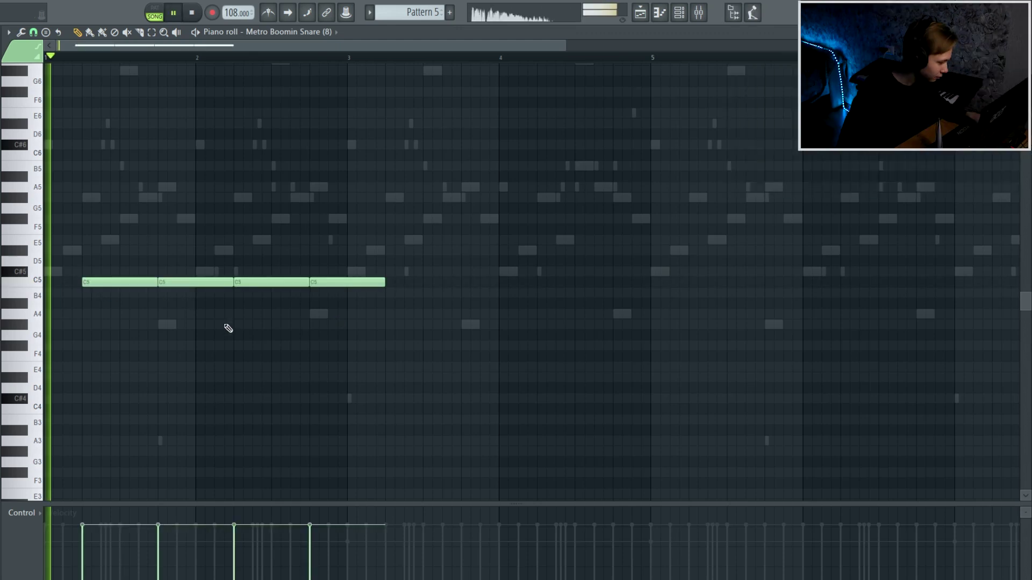
Step: Duplicate the snare notes until they reach the end of bar 8, and discard their lengths to make them short hits
scroll(226, 326, "down", 3)
key("ctrl+b")
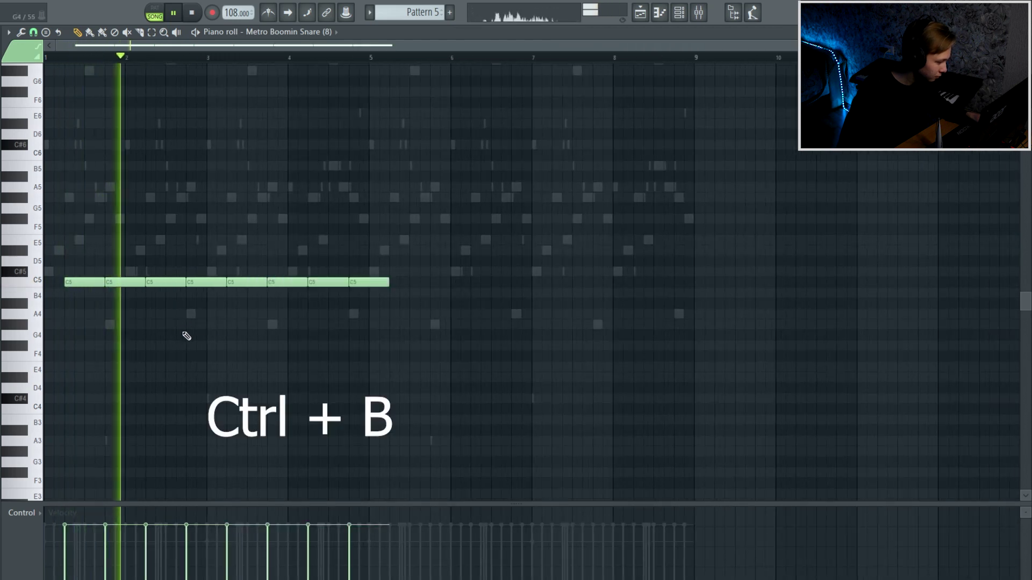
key("ctrl+b")
key("shift+d")
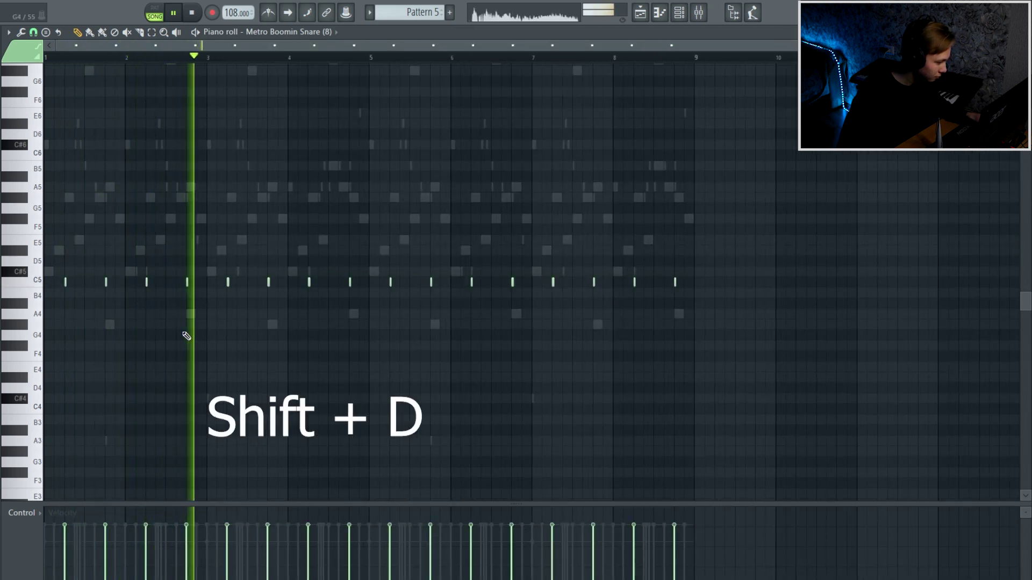
key("space")
Step: In the TM88 Hi Hat (2) piano roll, place a one-step C5 at the start of bar 1 and chop it into four notes
scroll(56, 356, "up", 3)
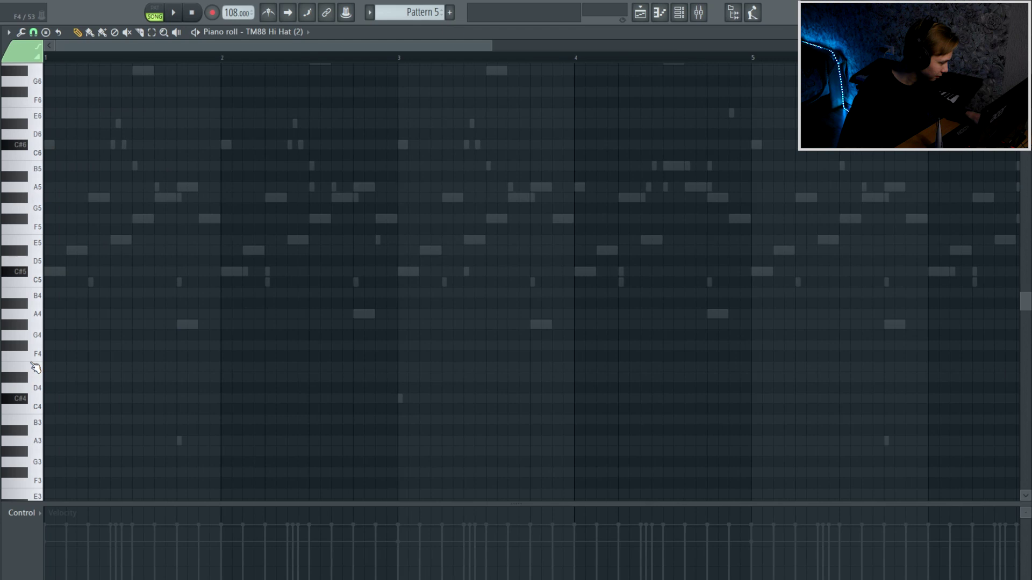
left_click(47, 314)
mouse_move(47, 317)
left_mouse_down()
mouse_move(50, 283)
mouse_move(49, 312)
left_mouse_up()
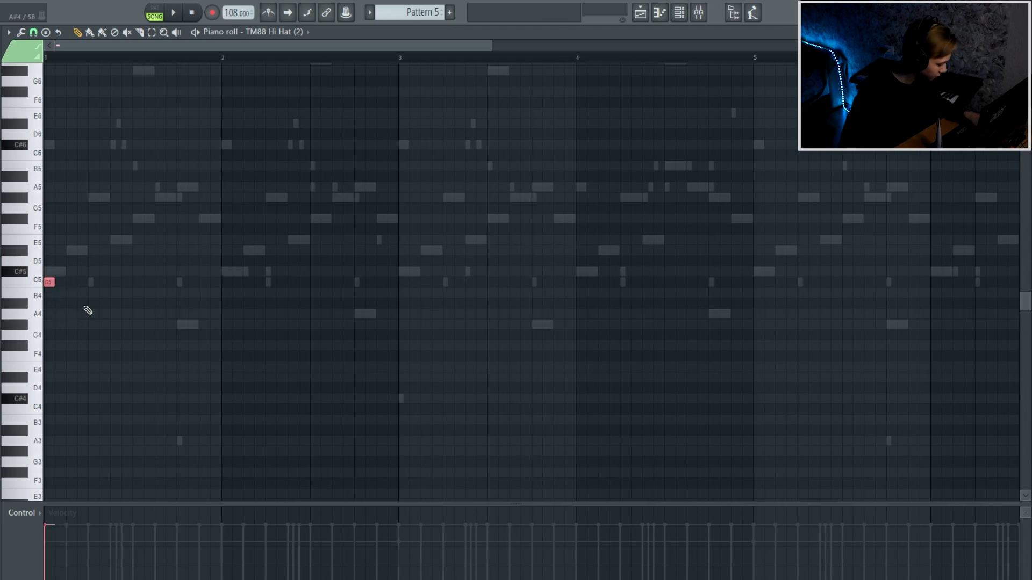
key("ctrl+u")
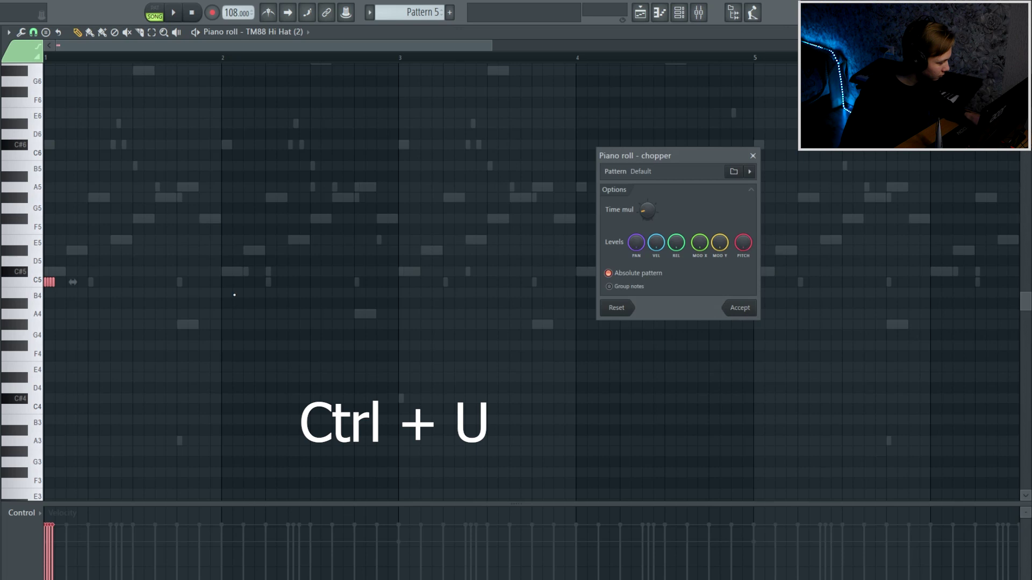
left_click(740, 309)
Step: Lower the chopped hi-hat roll to A4 and play it back
key("Down")
key("Down")
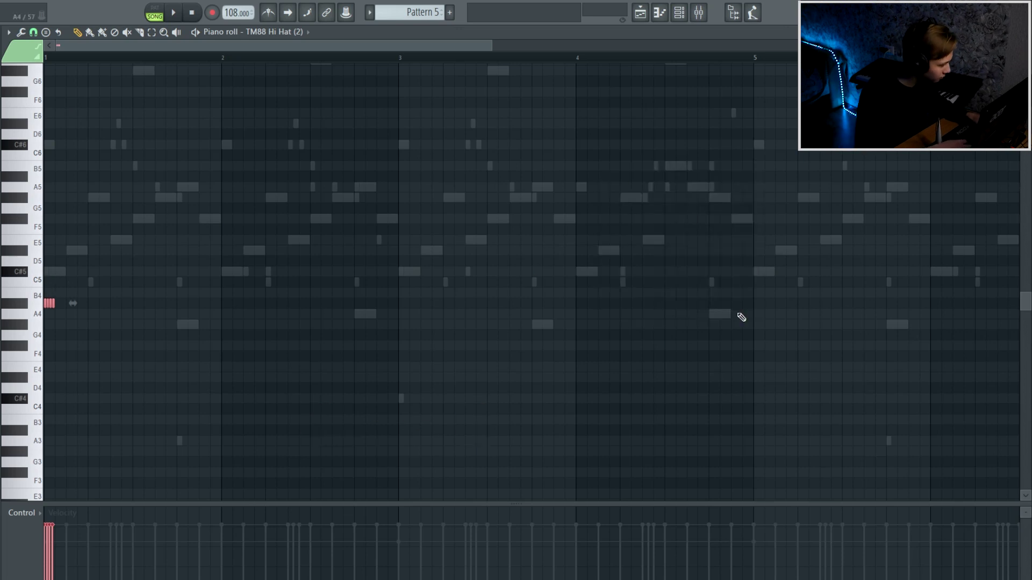
key("space")
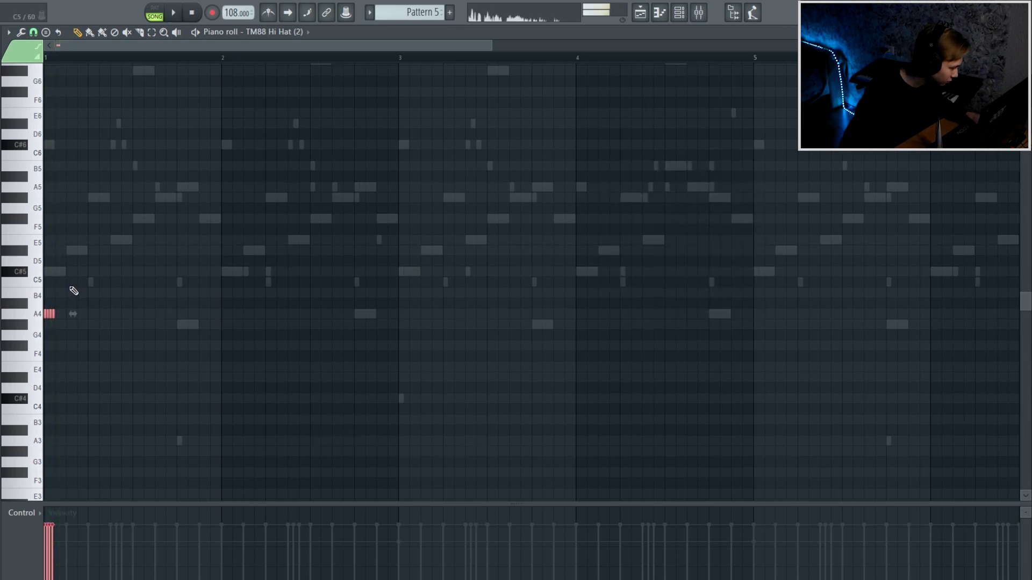
Step: Add a one-step C5 hi-hat midway through beat 1 and three consecutive half-step C5 notes from beat 2, then play them back
left_click(70, 282)
scroll(80, 284, "up", 3)
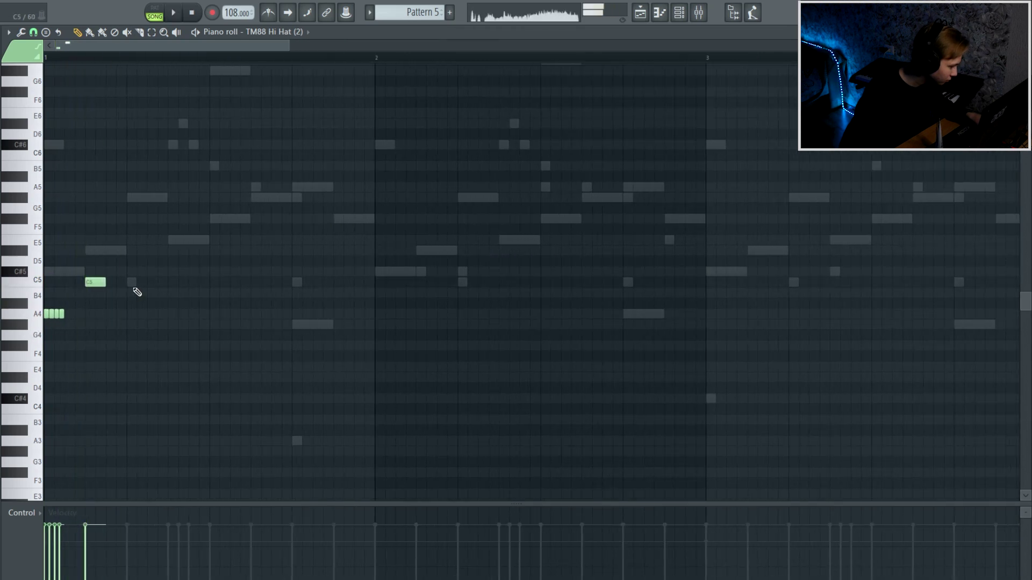
key("space")
left_click(142, 282)
left_click(152, 282)
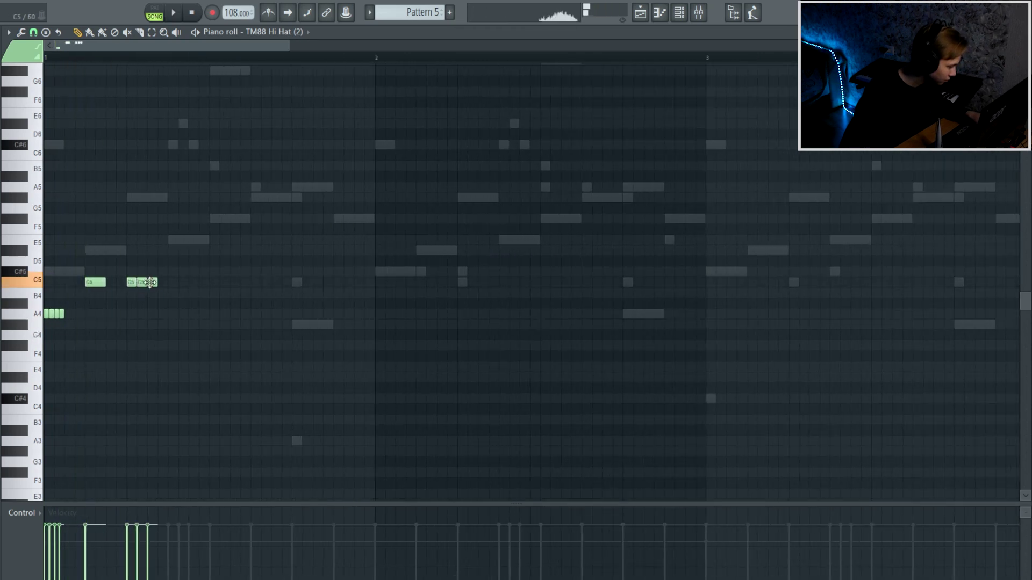
key("space")
key("space")
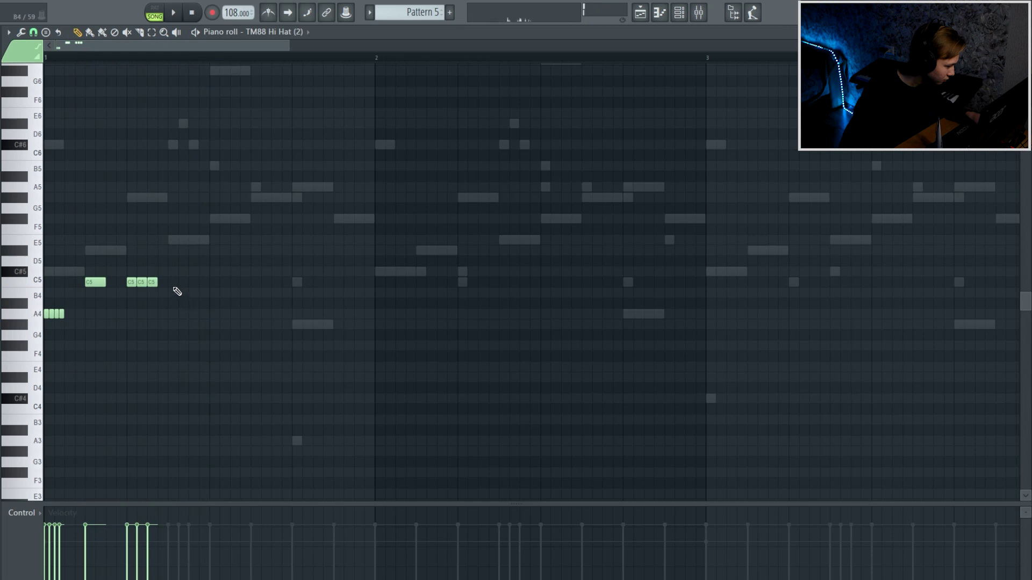
Step: Place four consecutive half-step G4 hi-hat notes from beat 3 of bar 1 and play them back
left_click(173, 282)
left_click(213, 335)
left_click(224, 335)
left_click(234, 334)
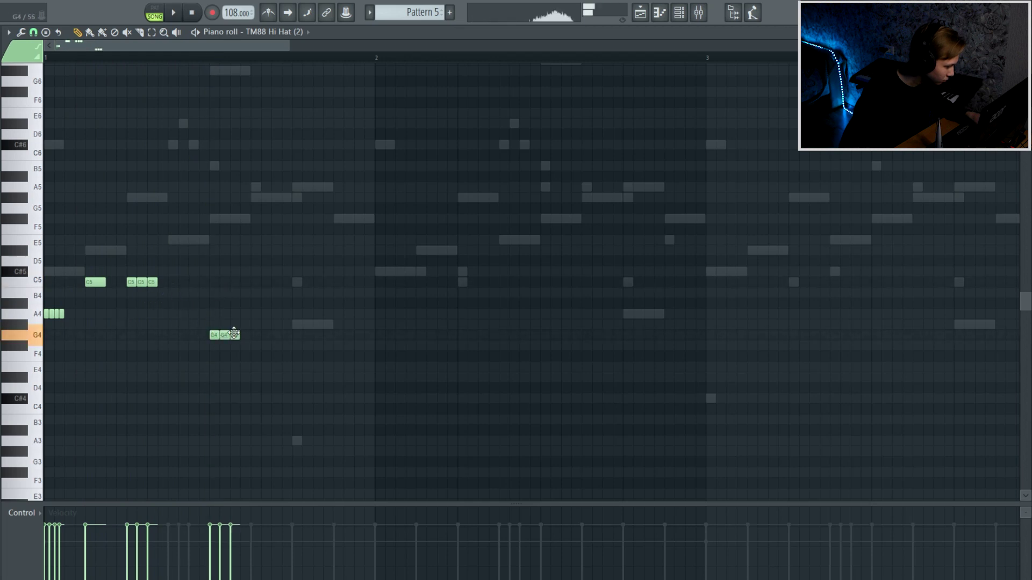
left_click(243, 334)
key("space")
Step: Add short C5 hi-hats on beat 3 and midway through it, plus a group of three from beat 4 of bar 1
left_click(214, 282)
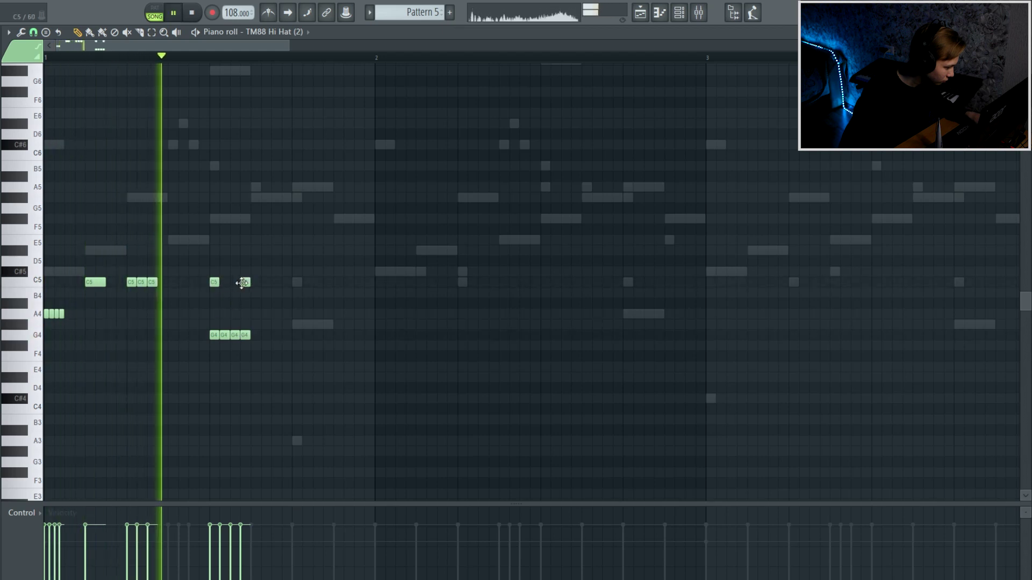
left_click(256, 282)
key("space")
left_click(295, 282)
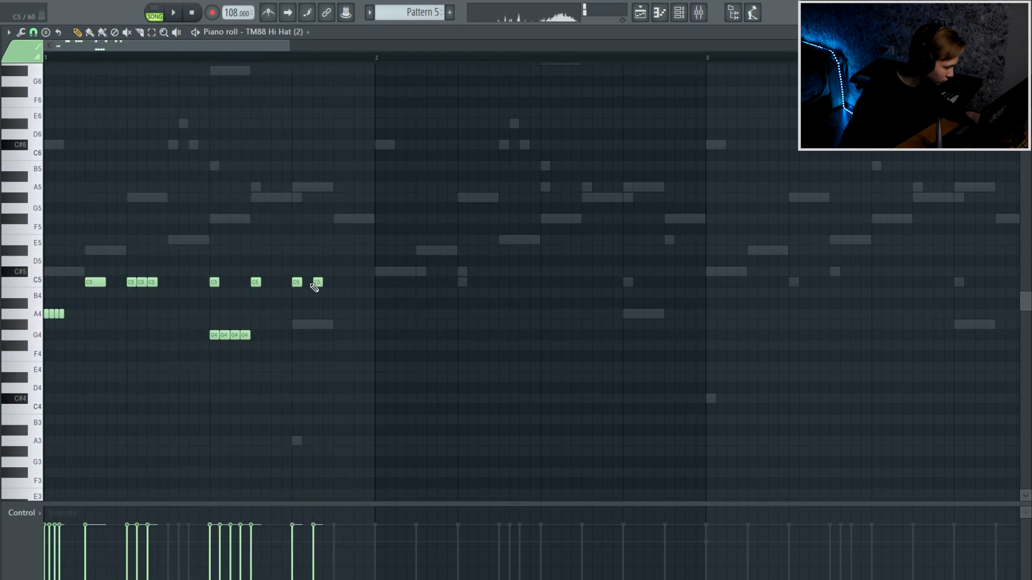
Step: Select the four G4 hi-hat notes, ramp their velocities downward from first to last, and play the result
scroll(304, 282, "up", 1)
left_click_drag(280, 309, 215, 371)
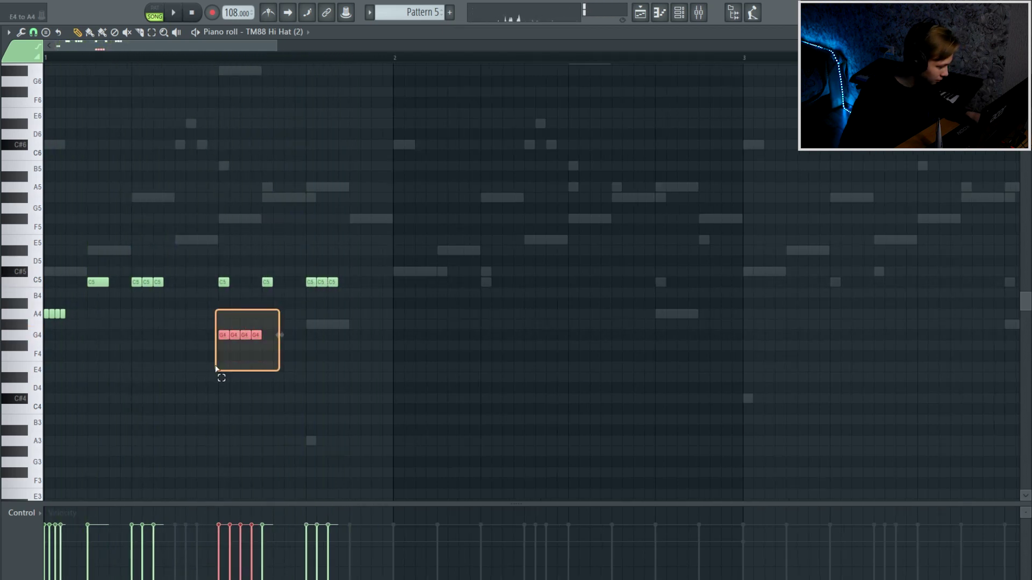
left_click_drag(261, 578, 199, 513)
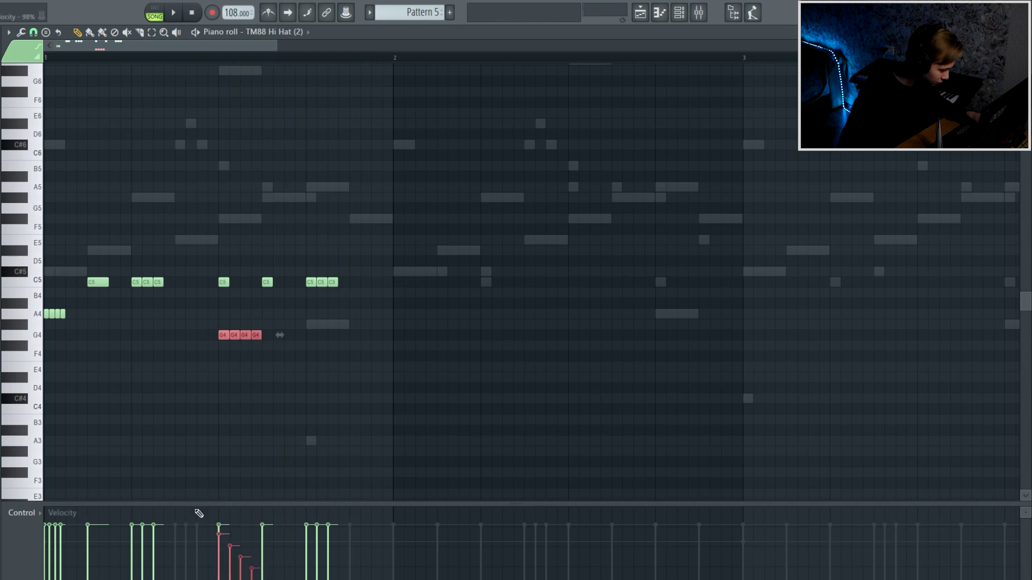
key("space")
scroll(222, 443, "down", 1)
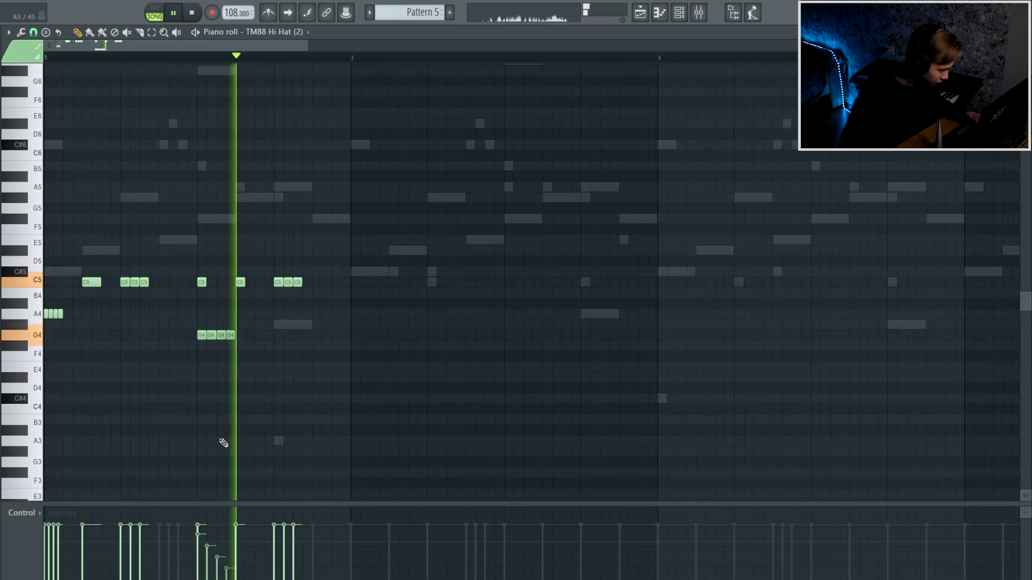
key("space")
Step: Extend the C5 hi-hat run on beat 4 of bar 1 with a fourth short note directly after the third
scroll(265, 339, "down", 1)
left_click(262, 283)
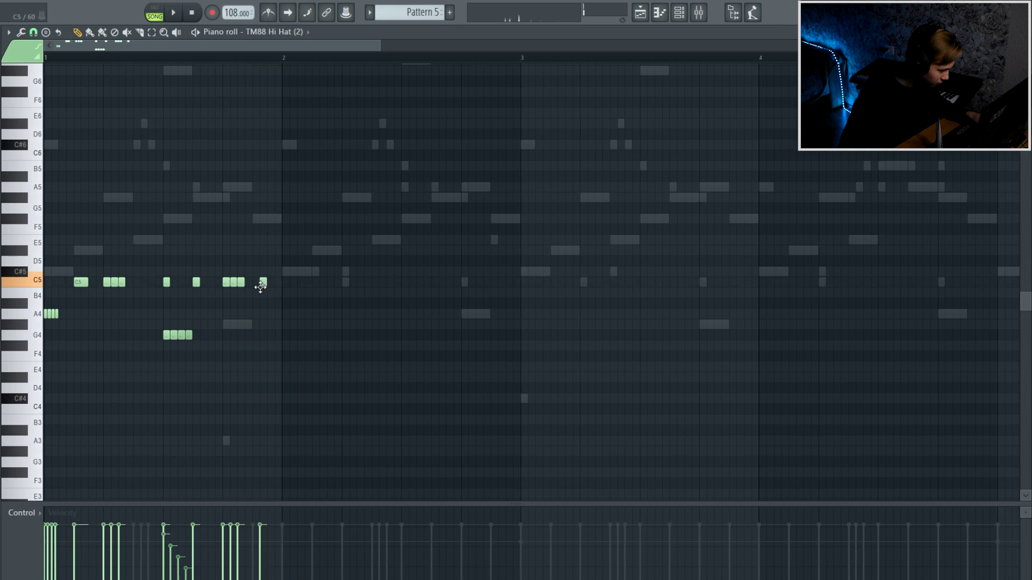
left_click(249, 284)
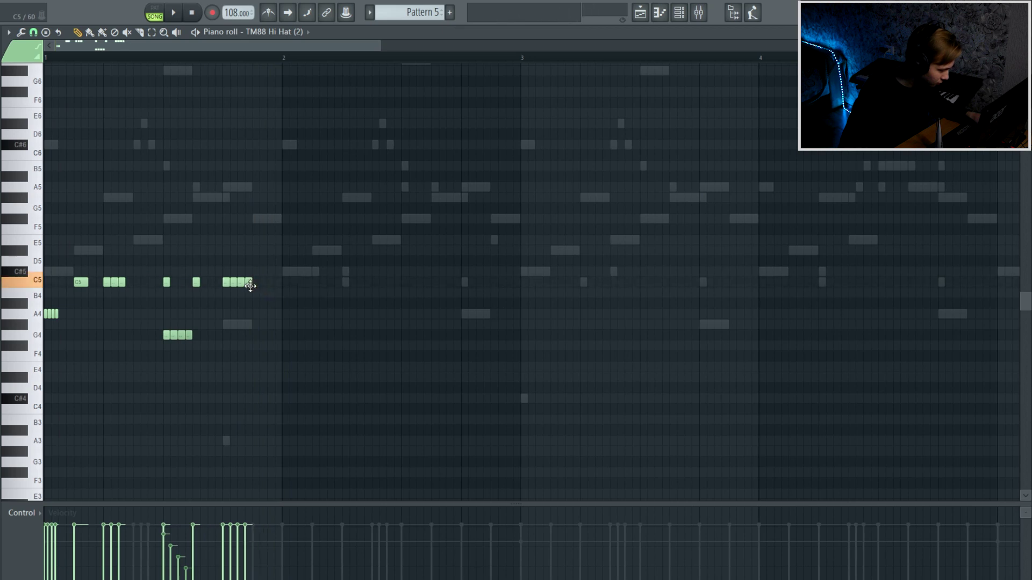
Step: Duplicate the bar 1 hi-hat pattern into bar 2, deselect the copied notes, and play both bars back
key("ctrl+b")
left_click_drag(259, 318, 289, 318)
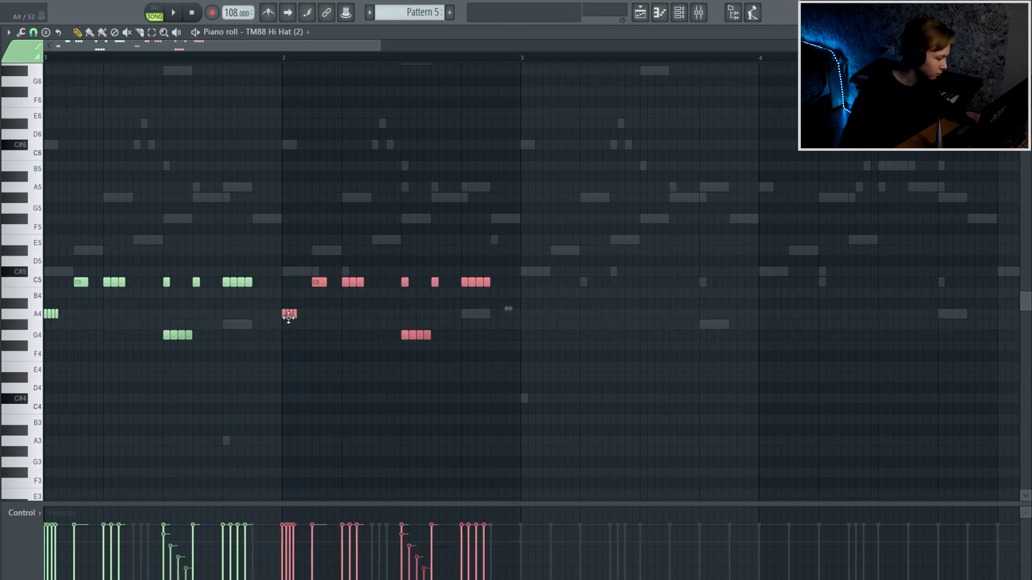
left_click(288, 332, "ctrl")
key("space")
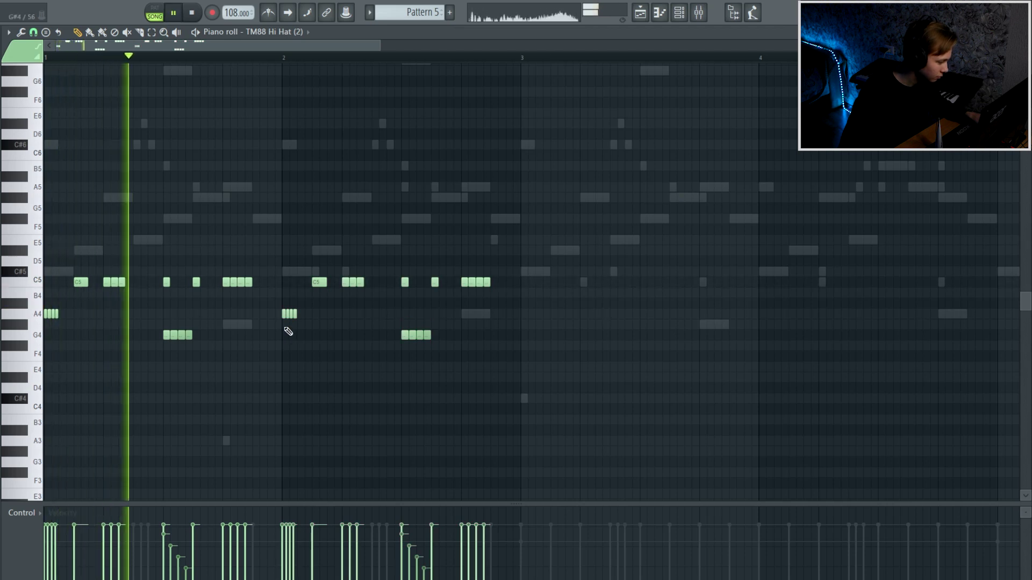
scroll(289, 332, "down", 1)
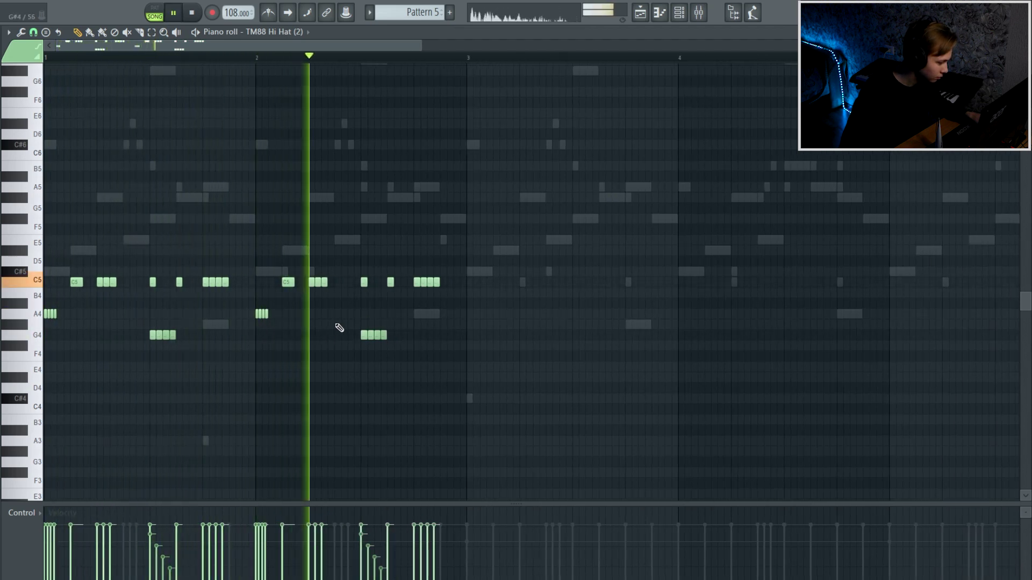
key("space")
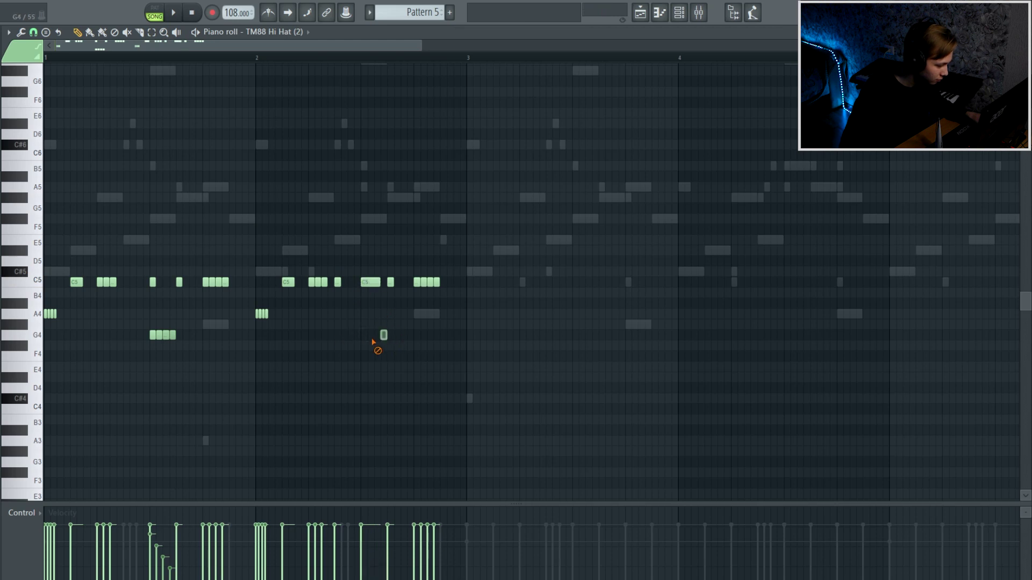
Step: Shorten the C5 hi-hat note on beat 3 of bar 2 and chop it into a roll of four short notes
left_click(371, 284, "ctrl")
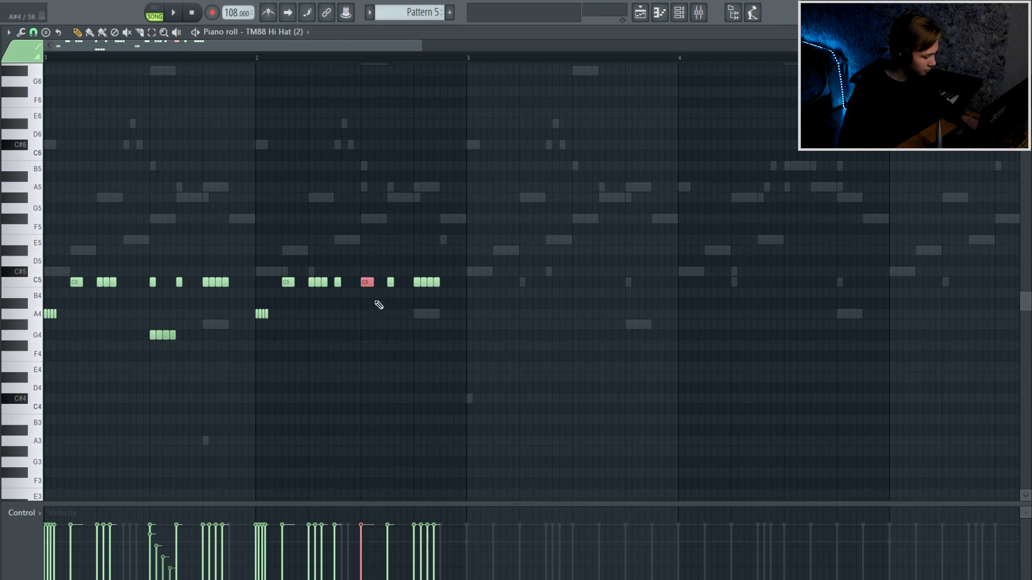
key("alt+u")
left_click(739, 308)
scroll(371, 314, "up", 3, "ctrl")
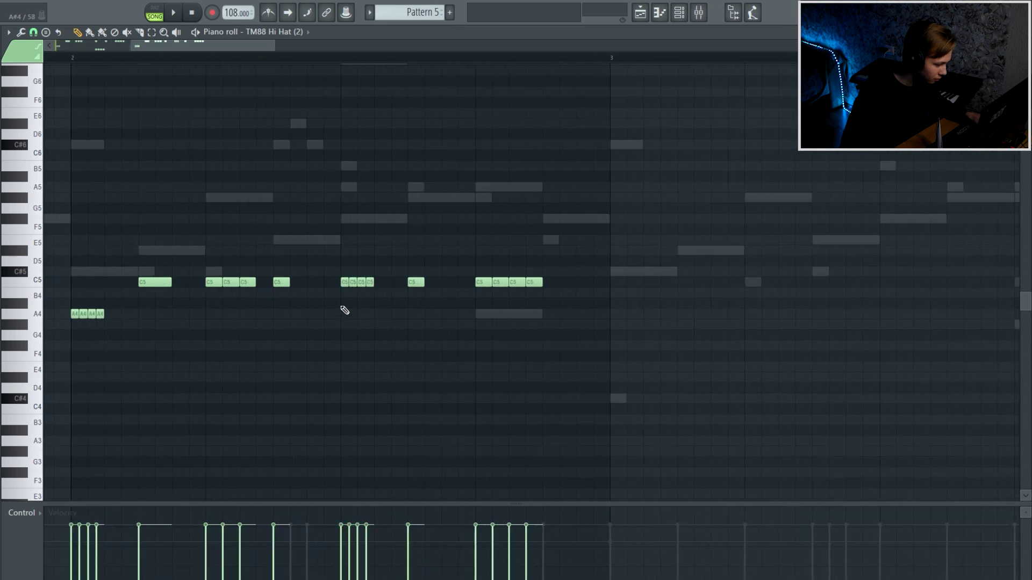
Step: Raise the chopped notes on beat 3 of bar 2 semitone by semitone from C5 to D#5, and play the ascending roll
left_click_drag(353, 282, 361, 260)
left_click_drag(370, 281, 367, 242)
key("space")
scroll(447, 364, "down", 4, "ctrl")
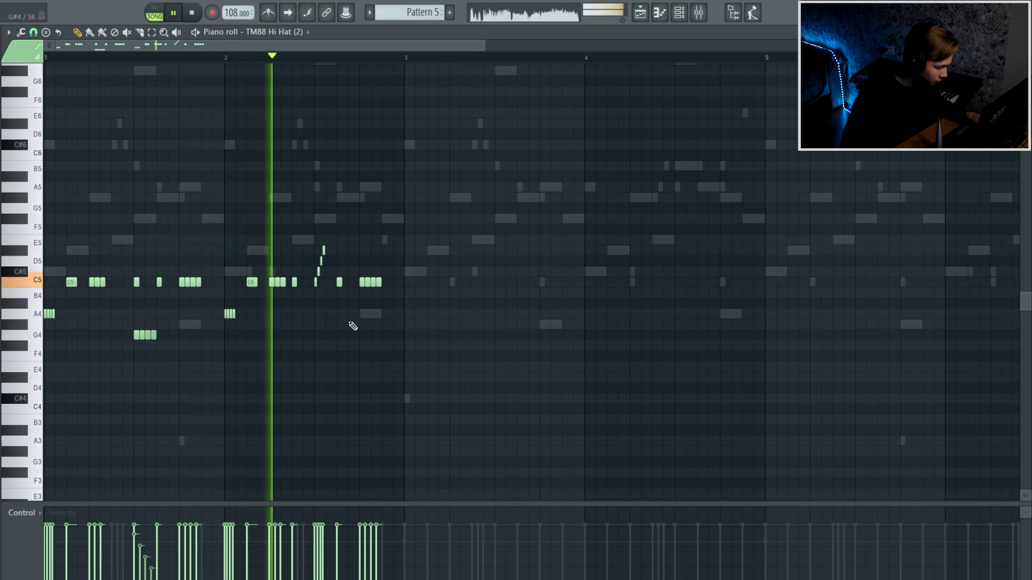
key("space")
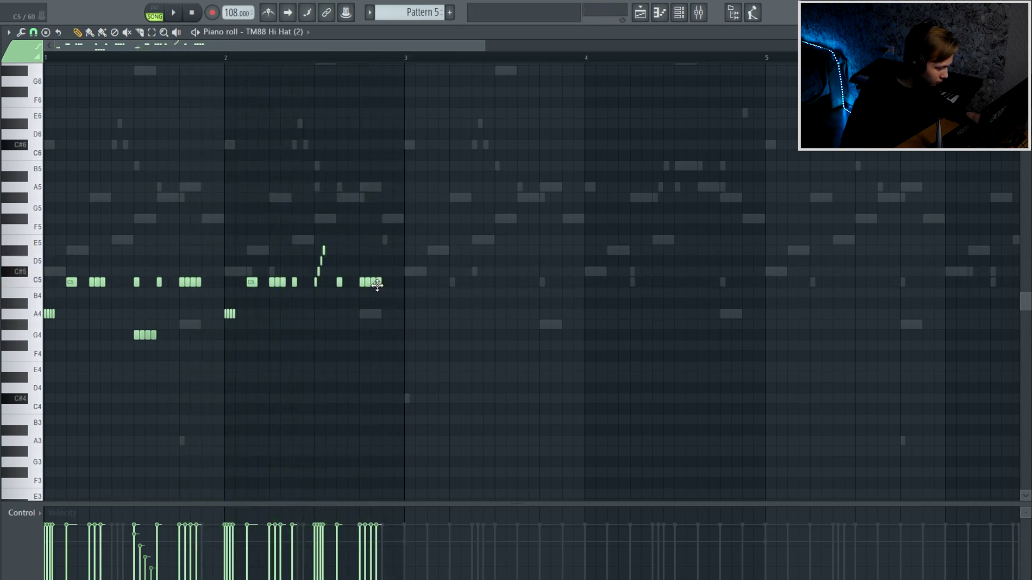
Step: Add one more short C5 hi-hat at the end of bar 2, then duplicate the two-bar pattern into bars 3 and 4 and play it
left_click_drag(378, 283, 386, 284)
key("ctrl+b")
scroll(396, 303, "down", 1, "ctrl")
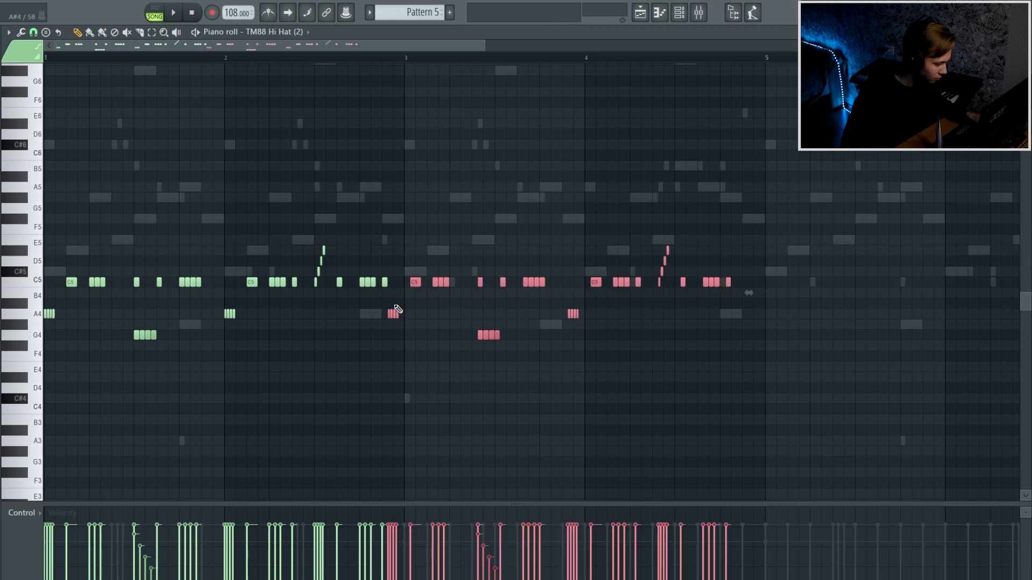
key("space")
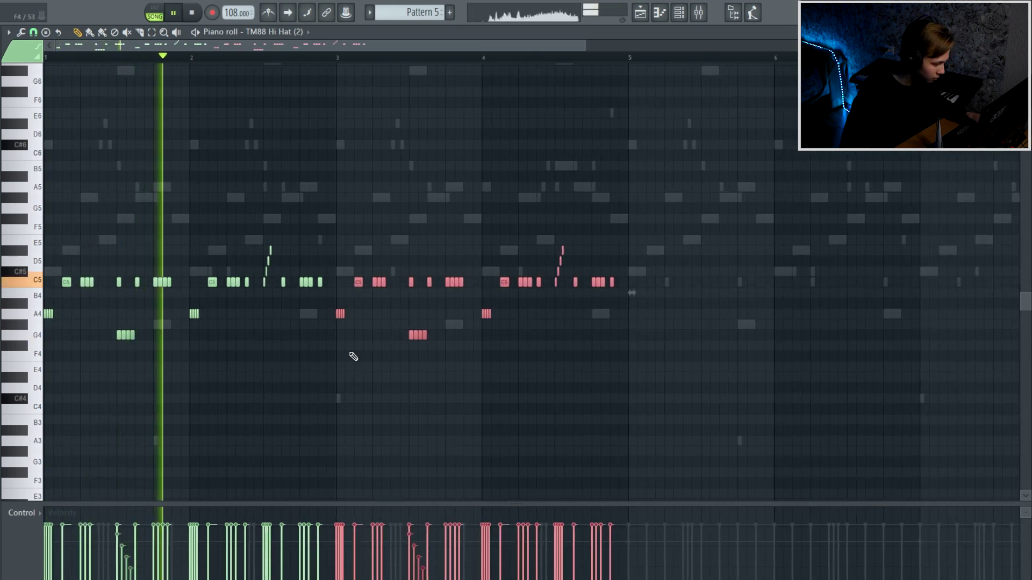
left_click(351, 353, "ctrl")
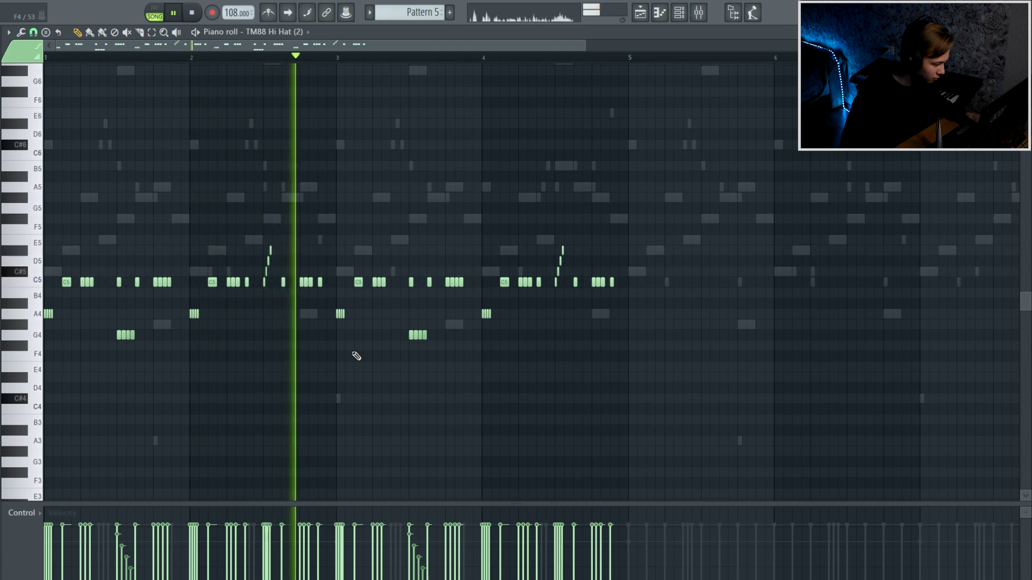
Step: Stop playback and duplicate the four-bar hi-hat pattern into bars 5 to 8
key("space")
key("ctrl+b")
scroll(490, 306, "down", 1, "ctrl")
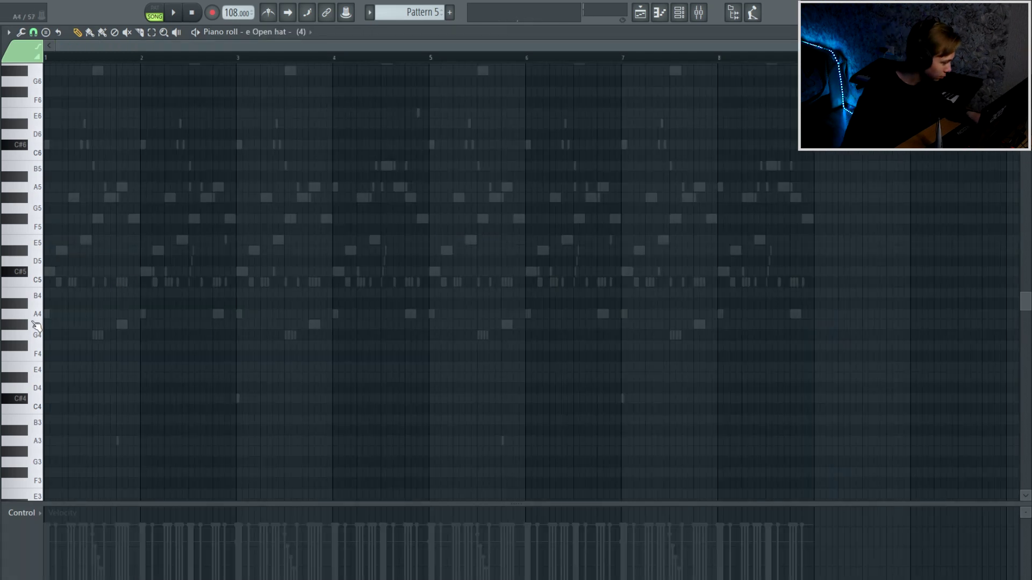
Step: Place C5 open-hat notes before beat 3 of bars 1 and 3, extend the first up to the second with legato, and delete the second
scroll(83, 305, "up", 1)
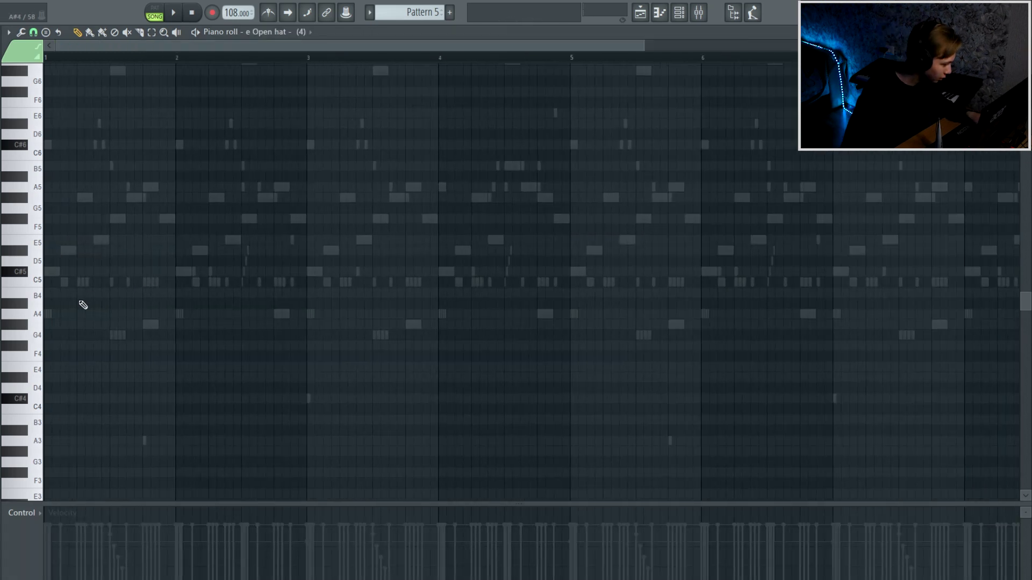
left_click(95, 282)
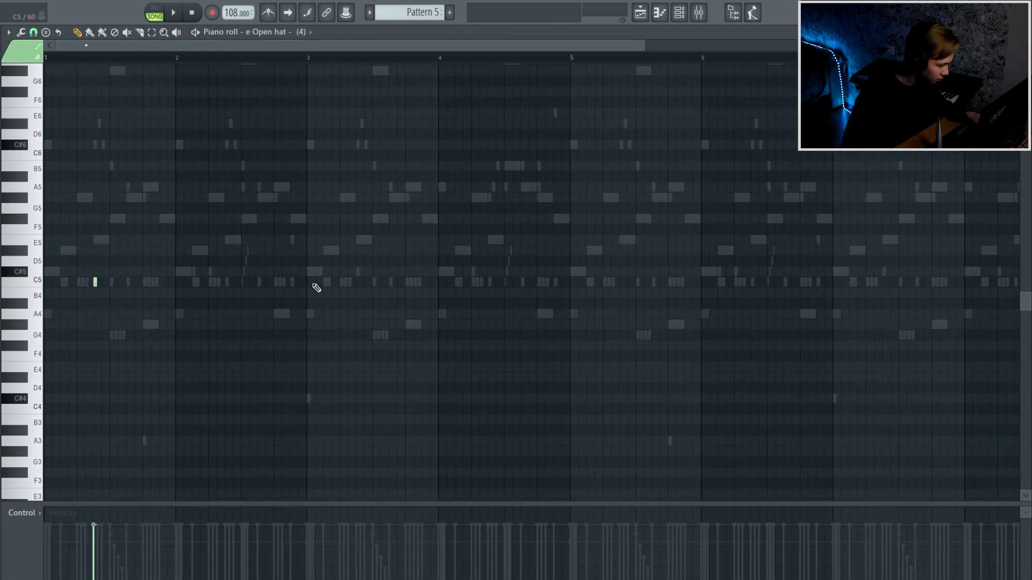
left_click(357, 282)
key("ctrl+l")
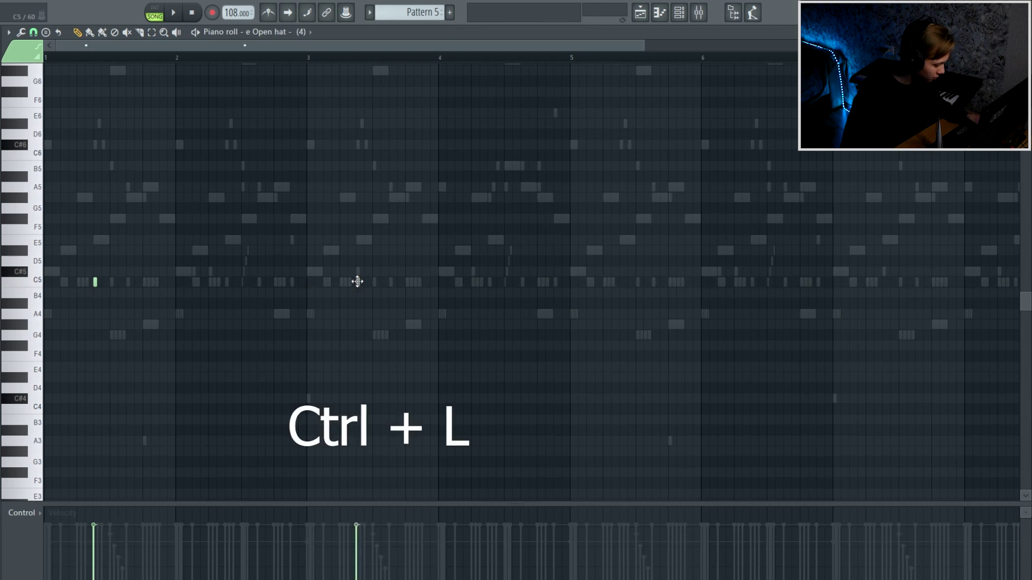
key("space")
right_click(358, 283)
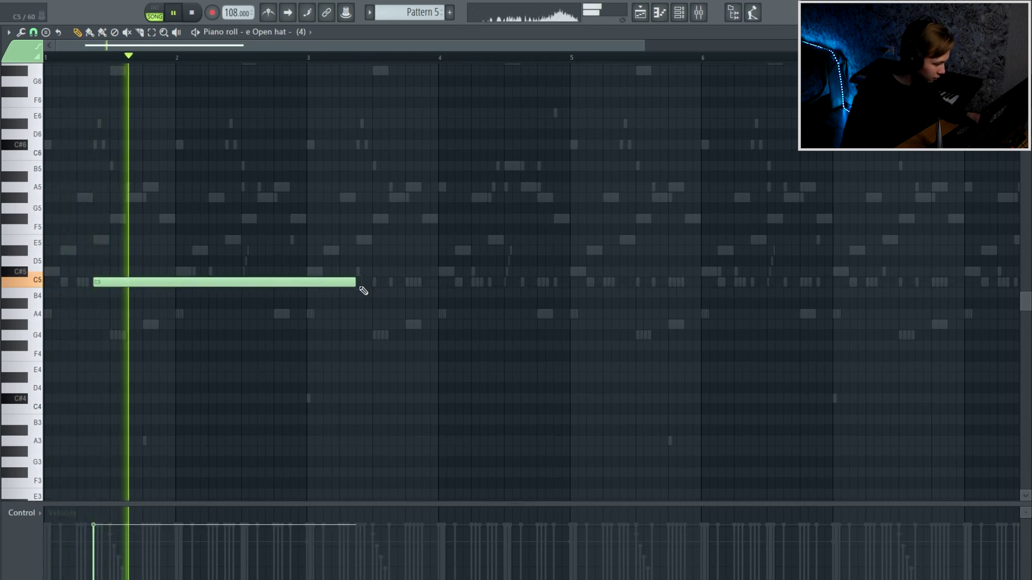
Step: Repeat the two-bar C5 open-hat note until four notes span the eight bars, then discard their lengths
key("ctrl+b")
left_click(346, 334, "ctrl")
scroll(345, 334, "down", 2)
key("ctrl+b")
key("ctrl+d")
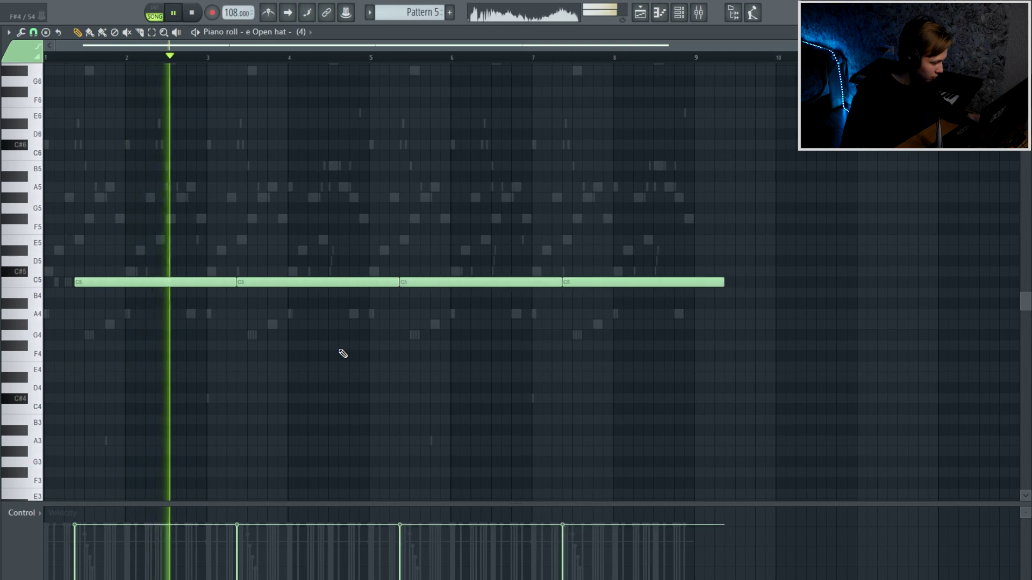
key("shift+d")
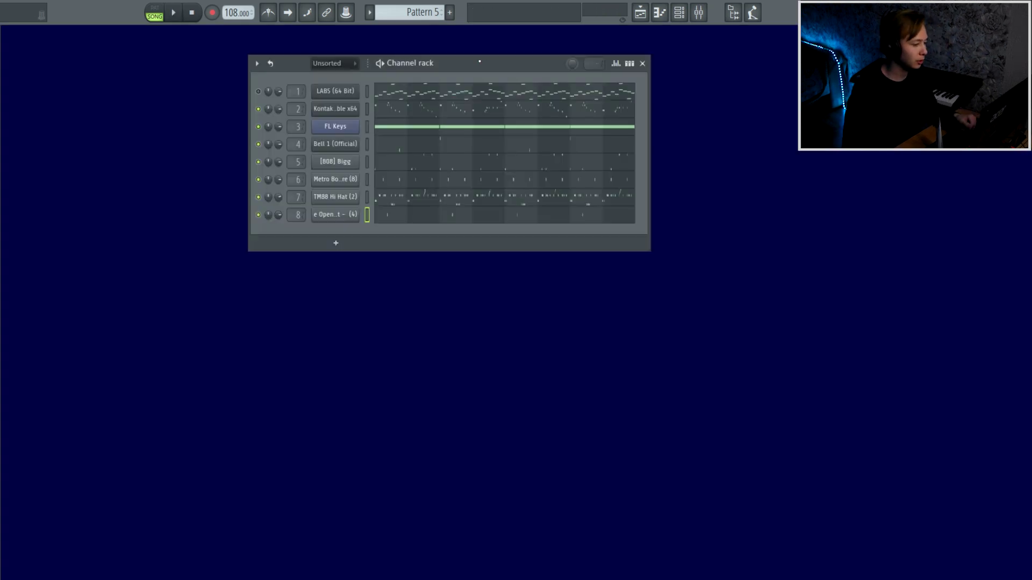
Step: Arm the Kontakt Portable x64 mixer track, render it as a 32Bit float full-song audio clip, and play the clip
left_click(642, 63)
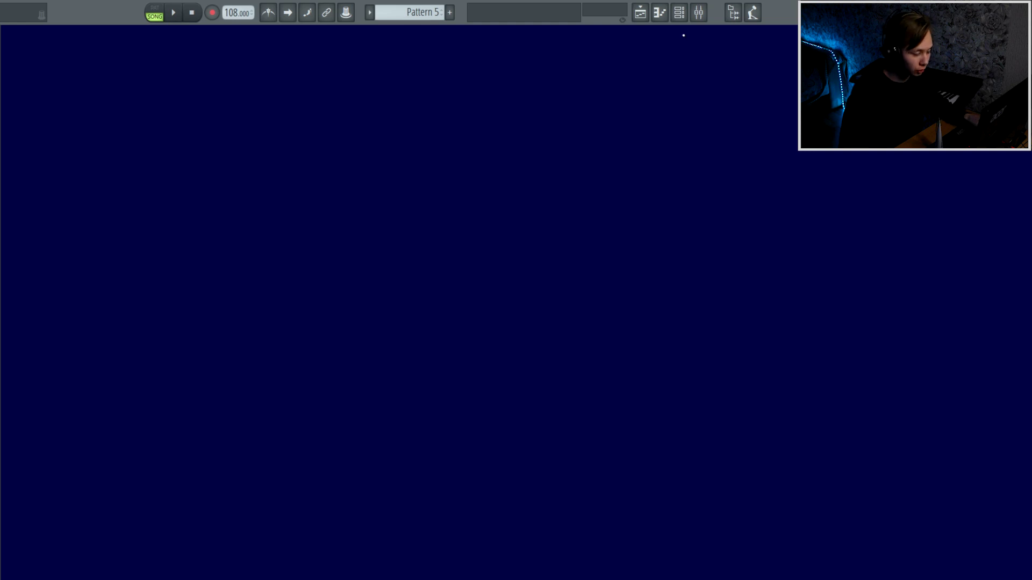
left_click(698, 11)
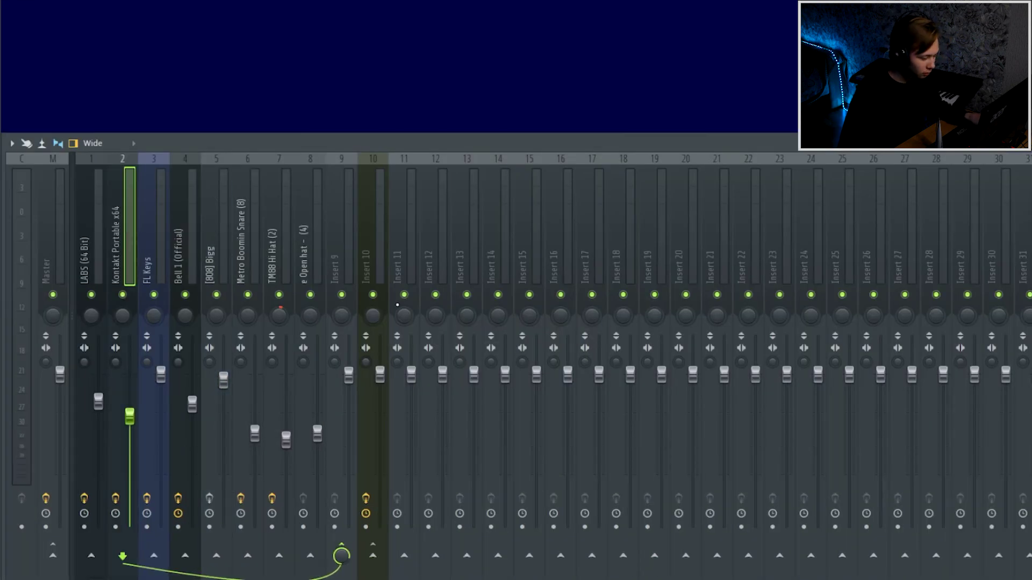
left_click(116, 527)
key("alt+r")
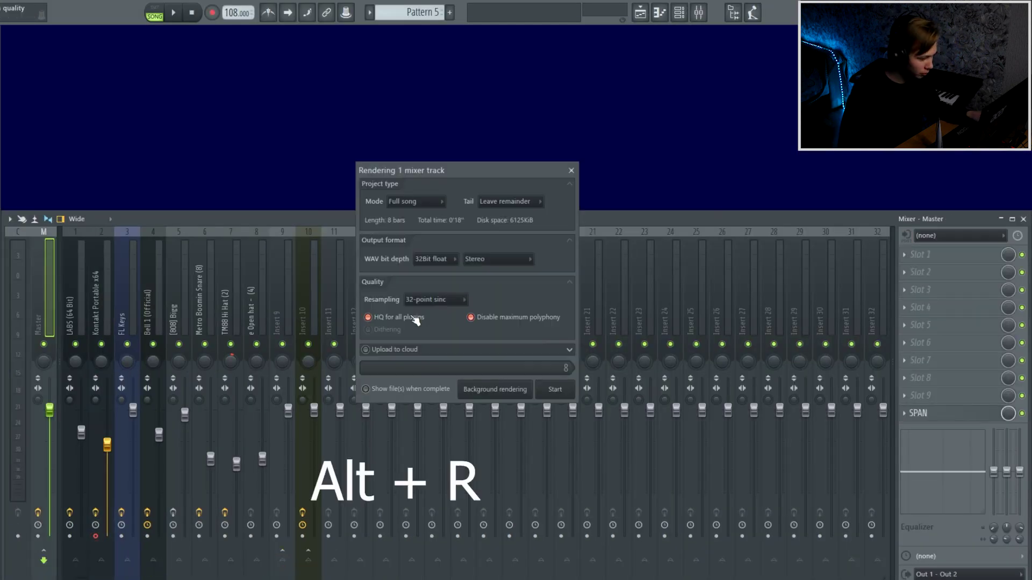
left_click(555, 392)
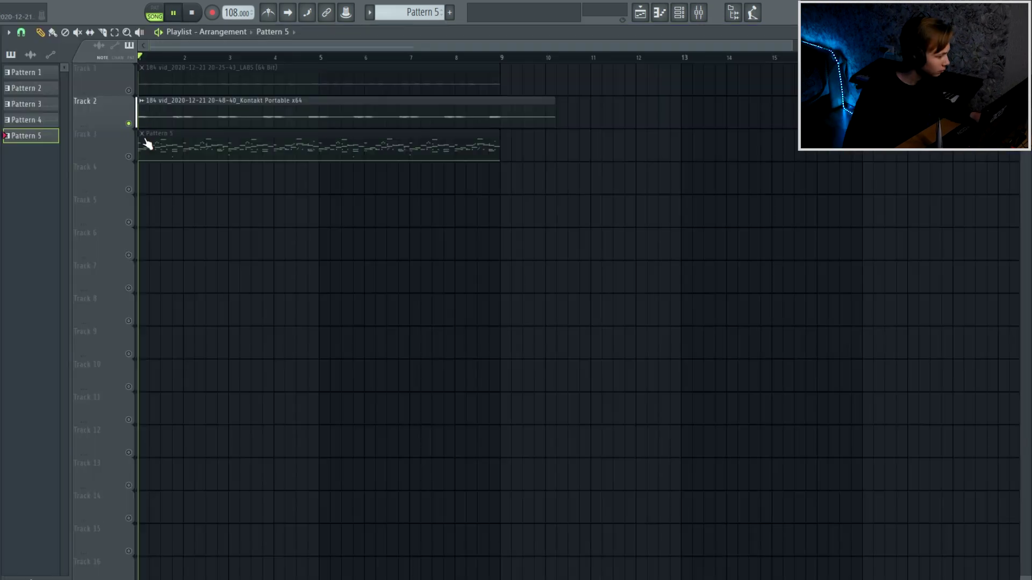
key("space")
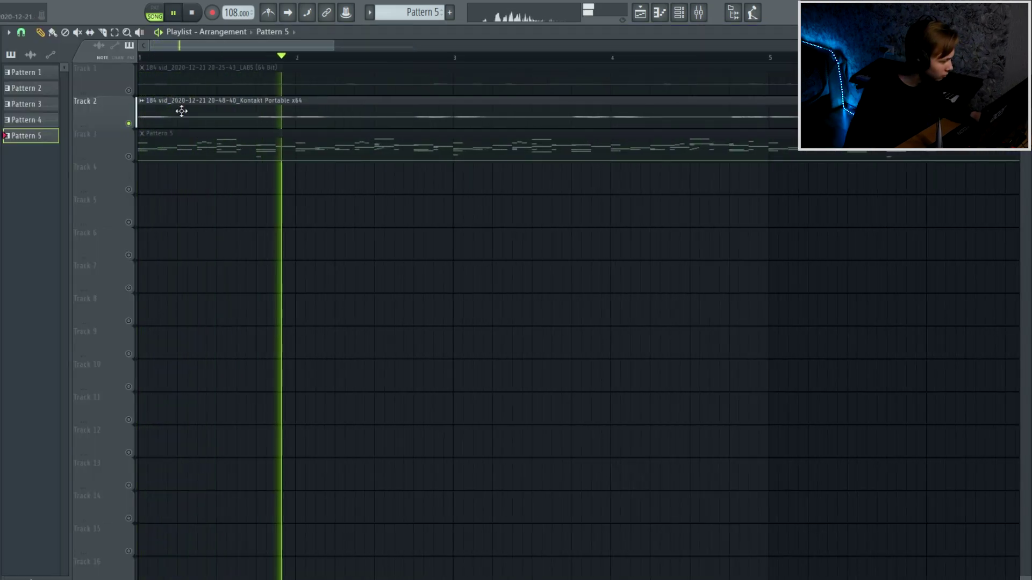
Step: Split Pattern 5 by channel and move the 808, snare, hi-hat and open-hat clips down one playlist track
right_click(16, 135)
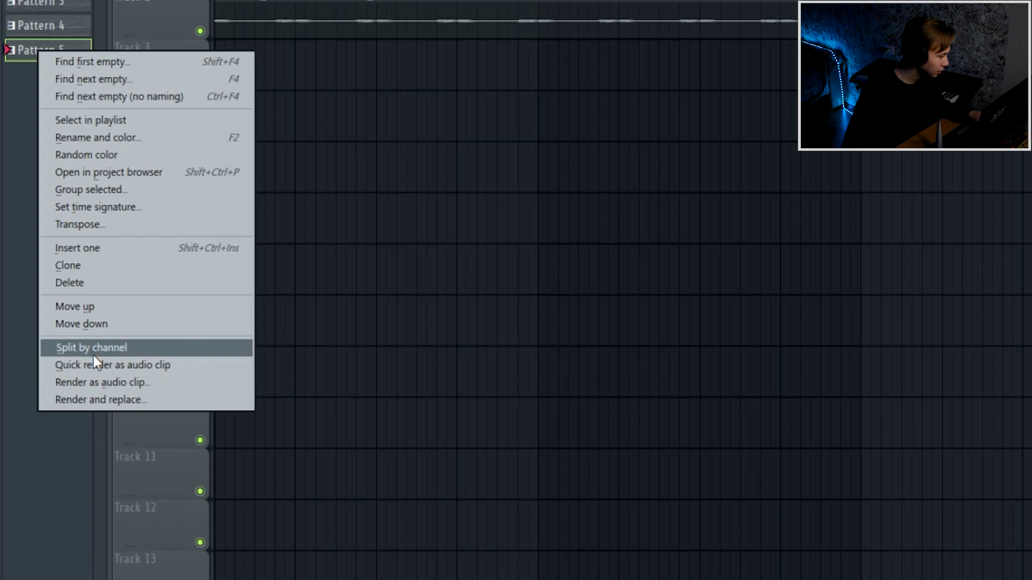
left_click(59, 328)
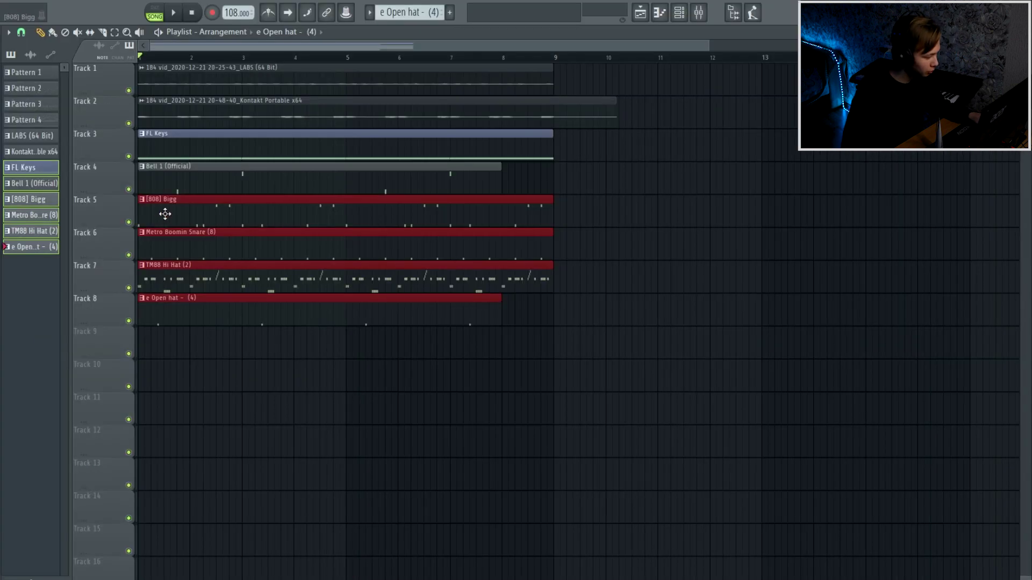
left_click_drag(165, 214, 162, 231)
left_click(164, 214, "ctrl")
Step: Slice the playlist clips at bar 9 and delete the leftover end of the Kontakt Portable audio clip on Track 2
left_click_drag(555, 247, 558, 102)
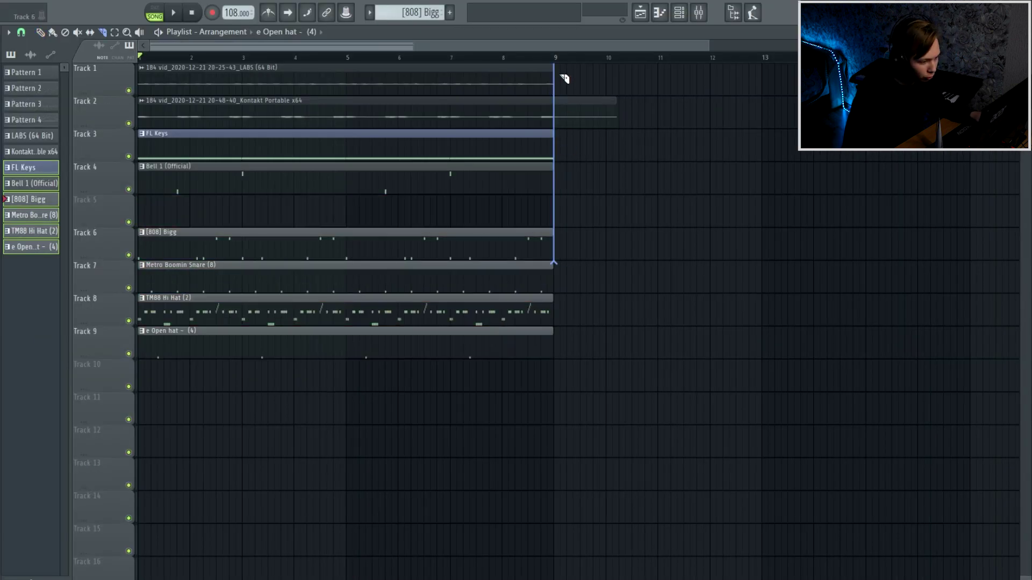
right_click(587, 111)
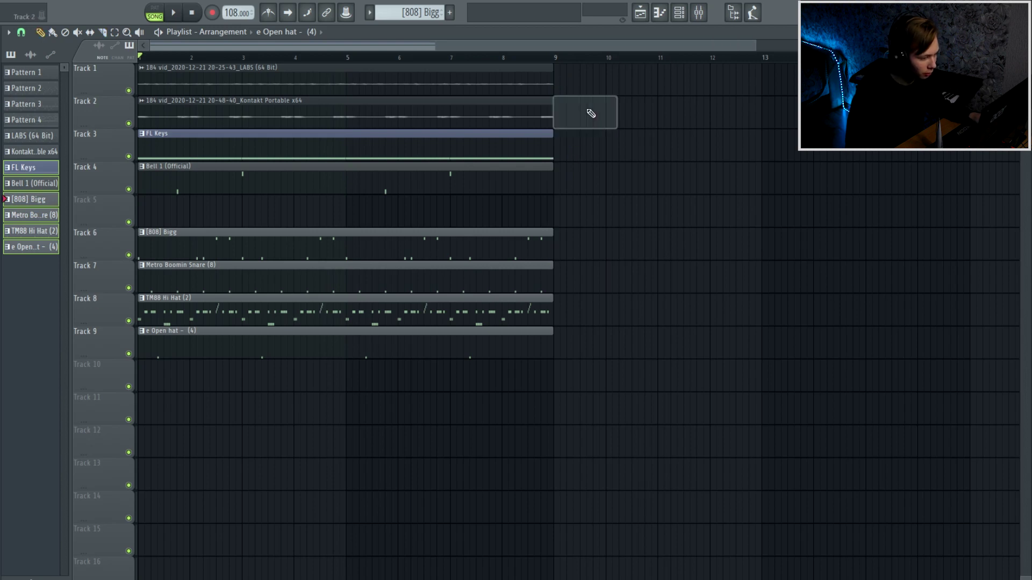
scroll(455, 206, "down", 2)
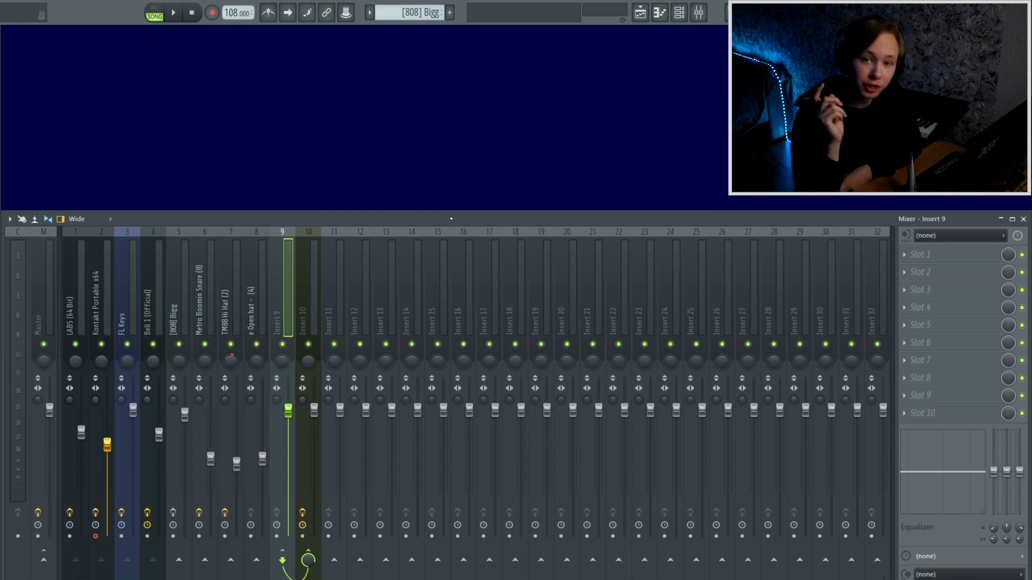
Step: Examine the FabFilter Pro-Q 3 and Fruity Reeverb 2 settings on the Kontakt Portable x64 mixer track
left_click(108, 295)
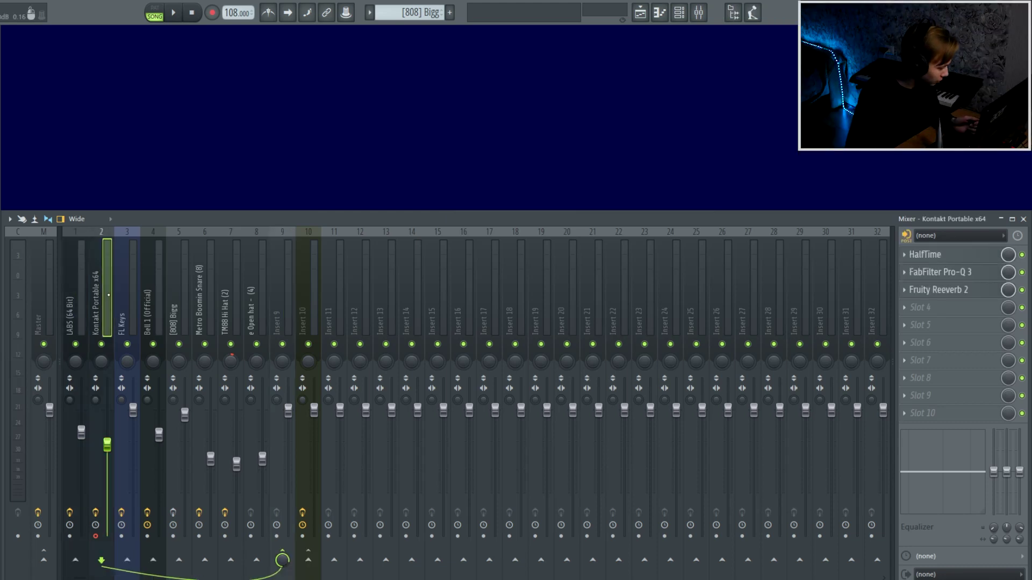
left_click(939, 272)
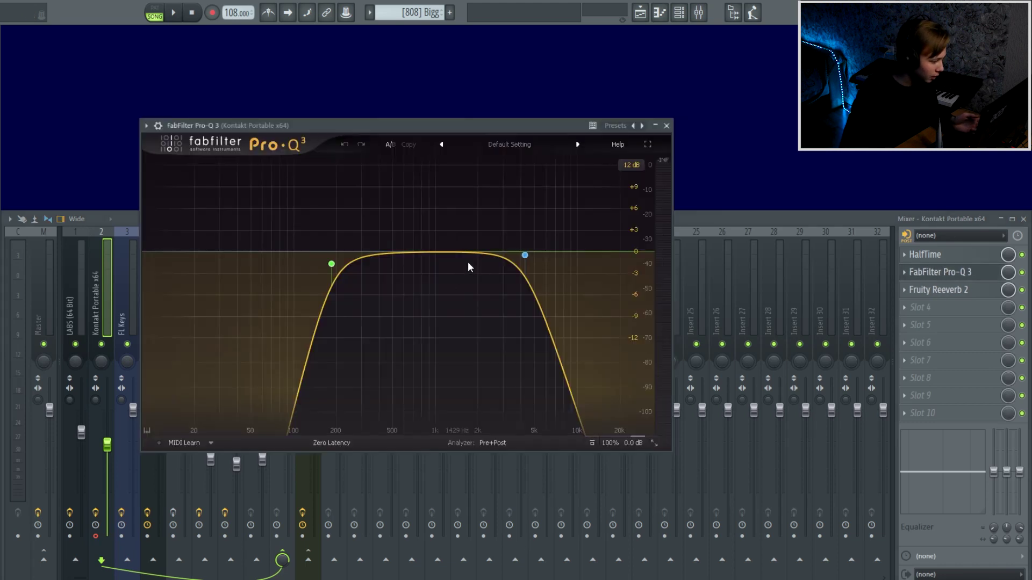
left_click(666, 125)
left_click(937, 290)
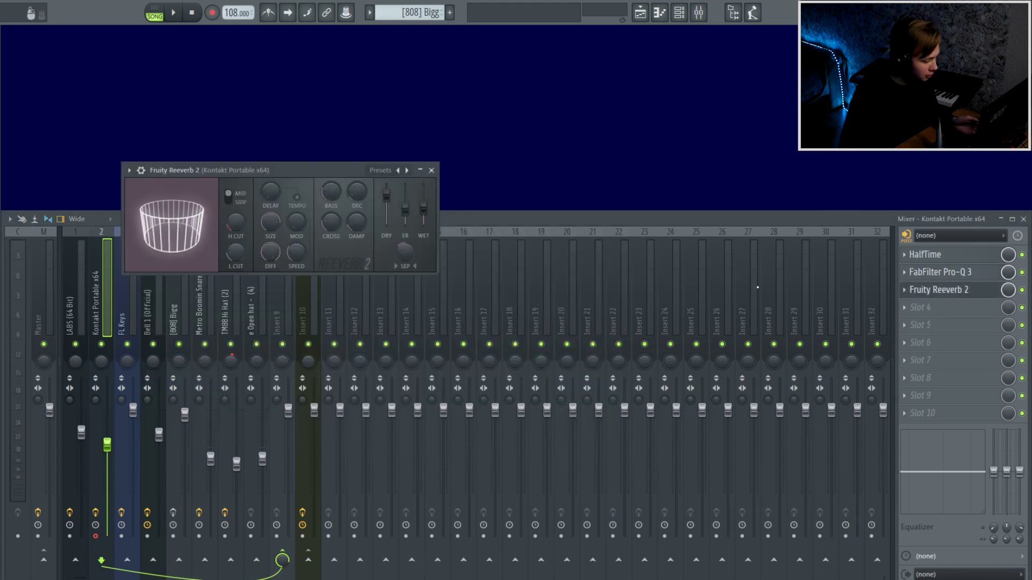
left_click(430, 171)
Step: Examine the Fruity parametric EQ 2 curve on the FL Keys mixer track
left_click(121, 317)
left_click(940, 255)
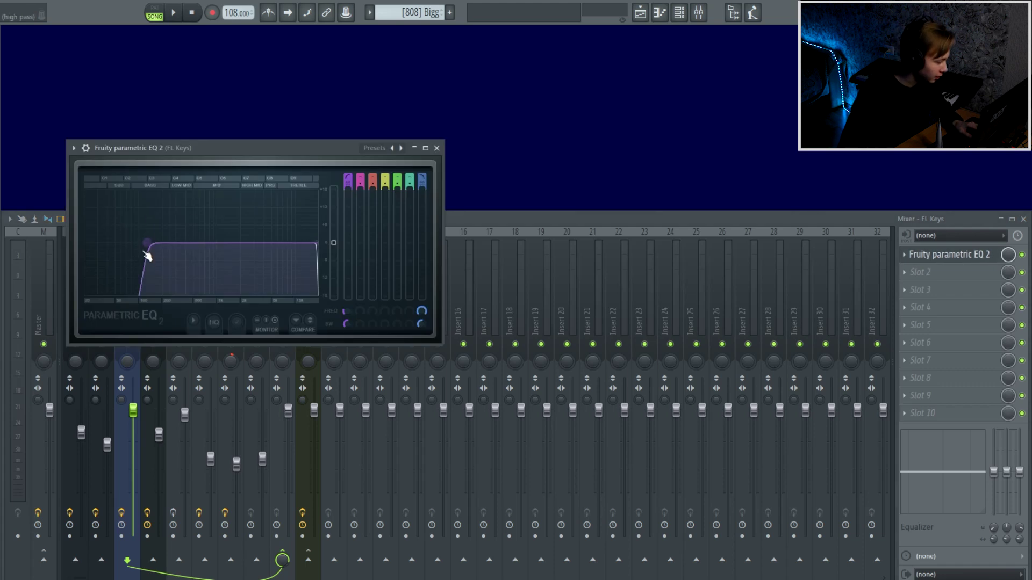
left_click(436, 147)
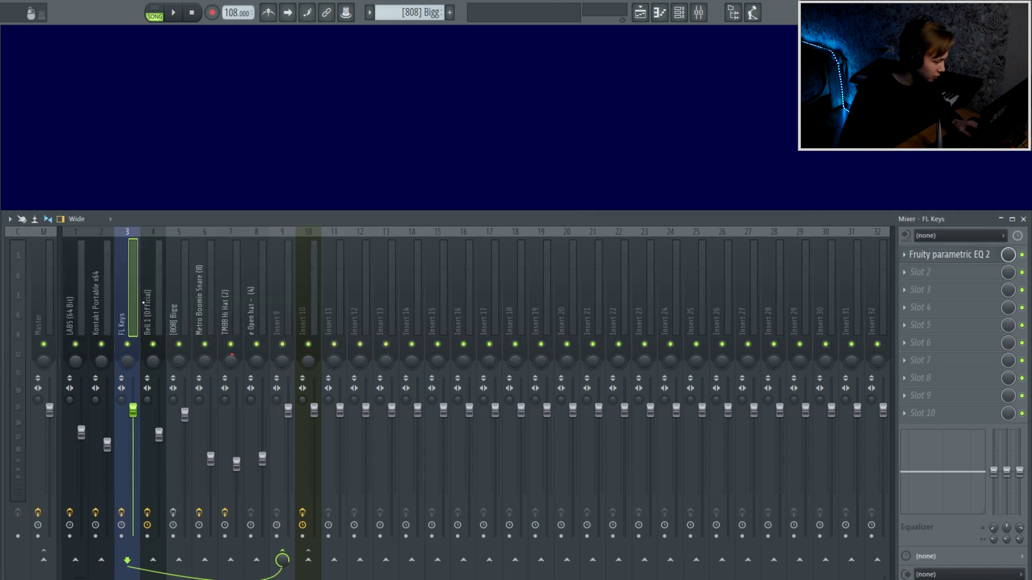
Step: Examine the Fruity parametric EQ 2 and Fruity Reeverb 2 settings on the Bell 1 (Official) mixer track
left_click(151, 301)
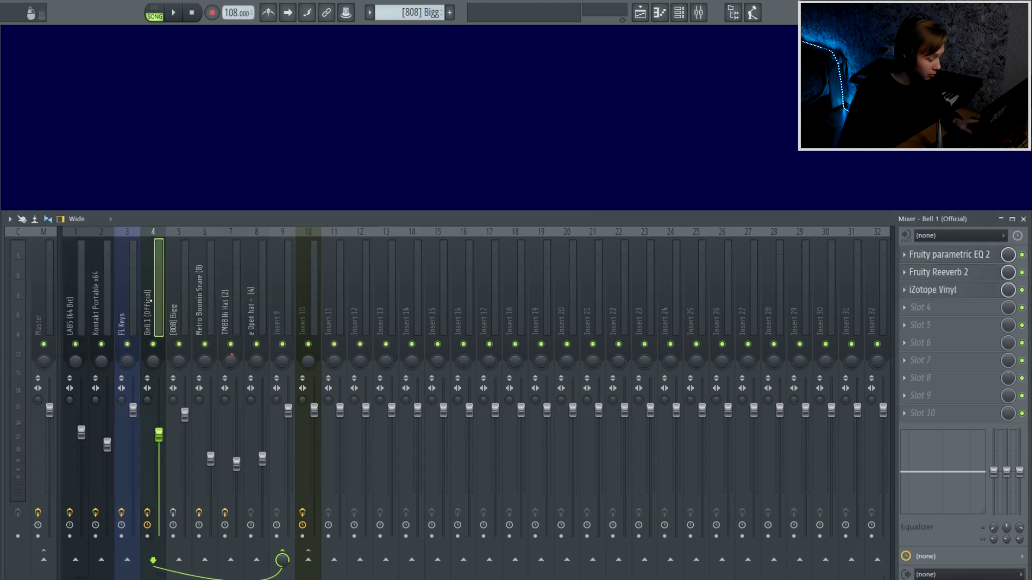
left_click(962, 260)
left_click(467, 178)
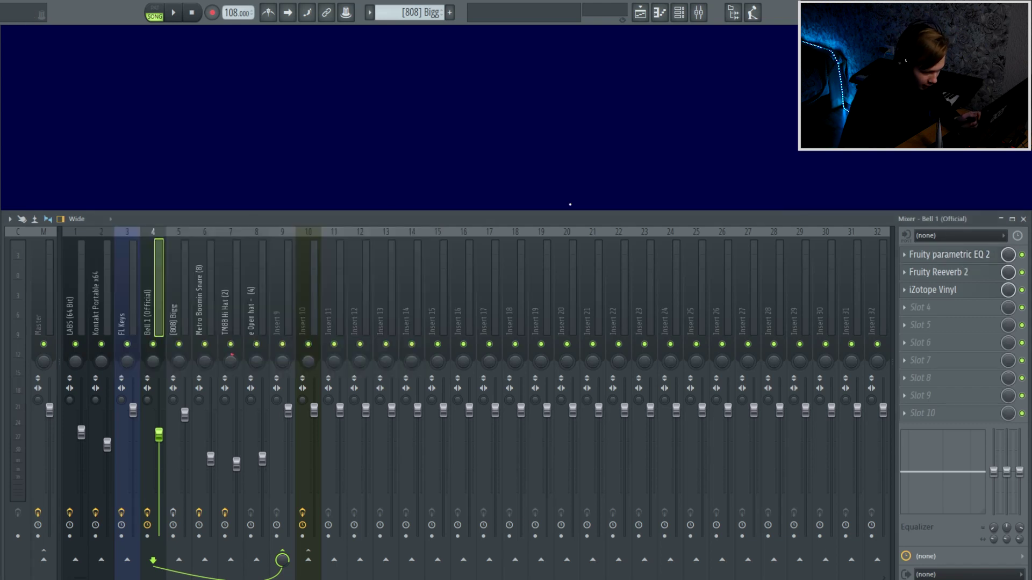
left_click(957, 273)
left_click(449, 184)
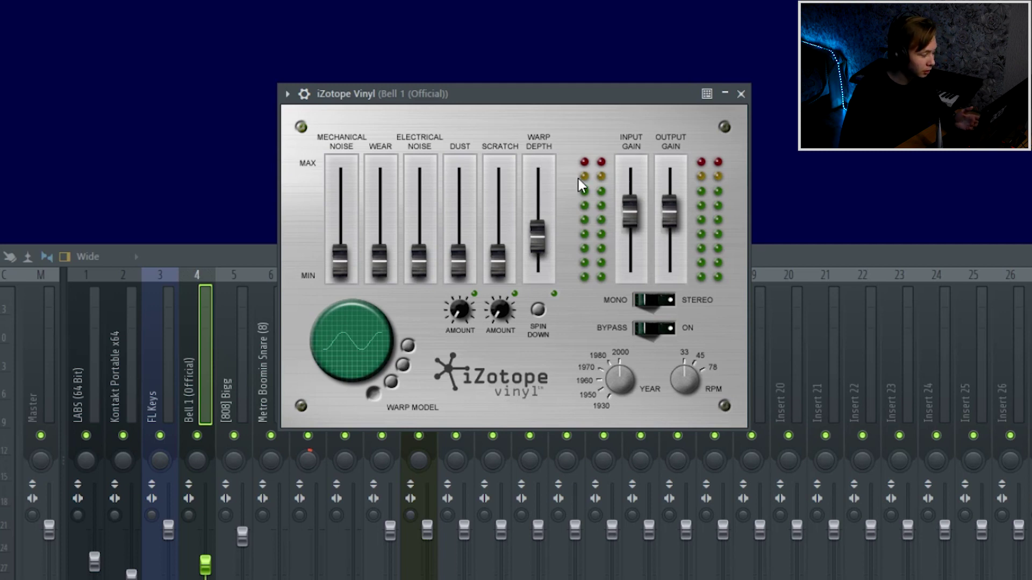
Step: Audition the bell's iZotope Vinyl with Warp Depth near maximum, return it to about a third, and close the plugin
left_click_drag(537, 236, 540, 184)
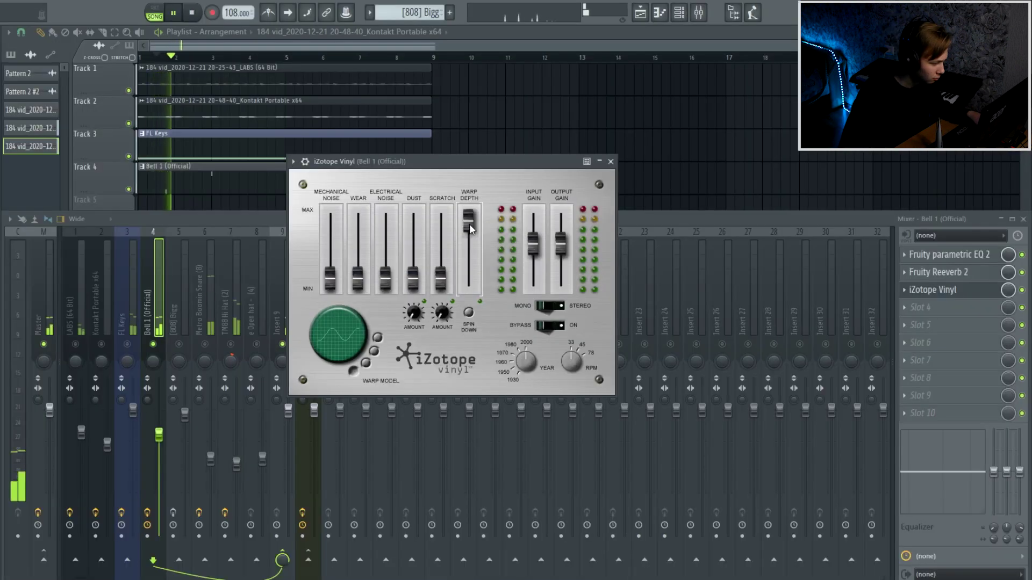
left_click_drag(469, 224, 478, 268)
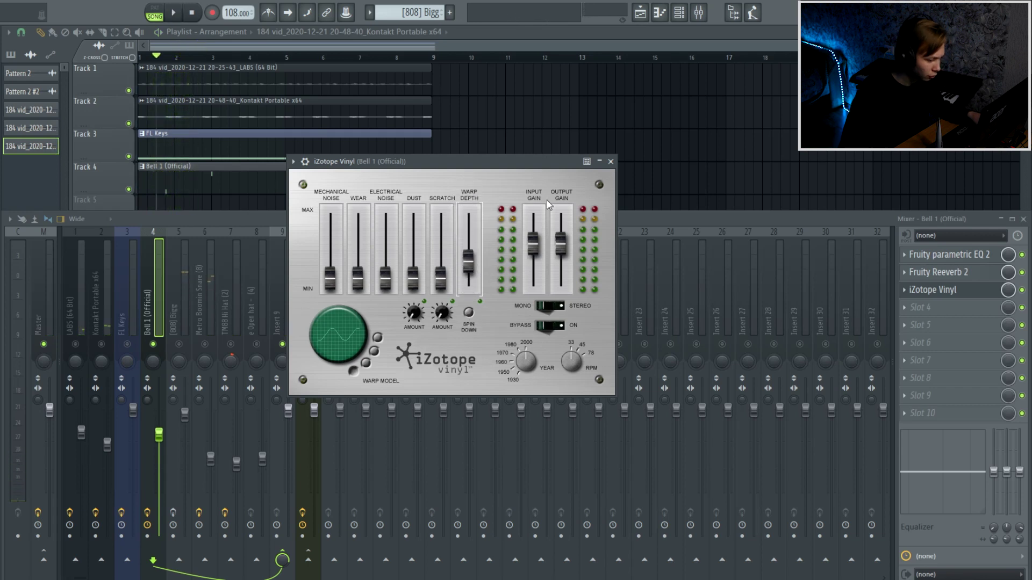
left_click(611, 161)
Step: Examine the FabFilter Pro-Q 3 curve on the [808] Bigg mixer track and close the plugin
left_click(173, 303)
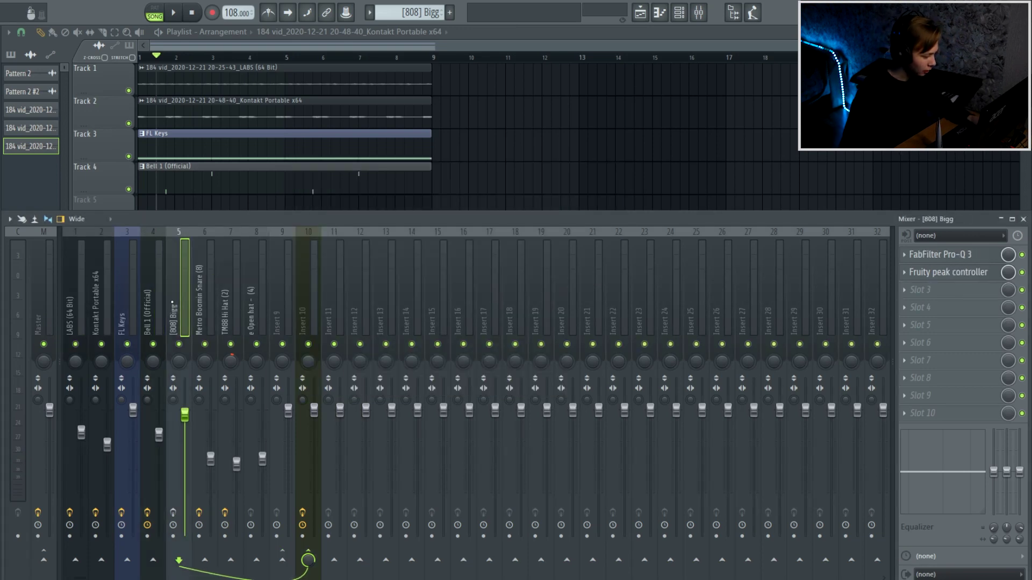
left_click(955, 259)
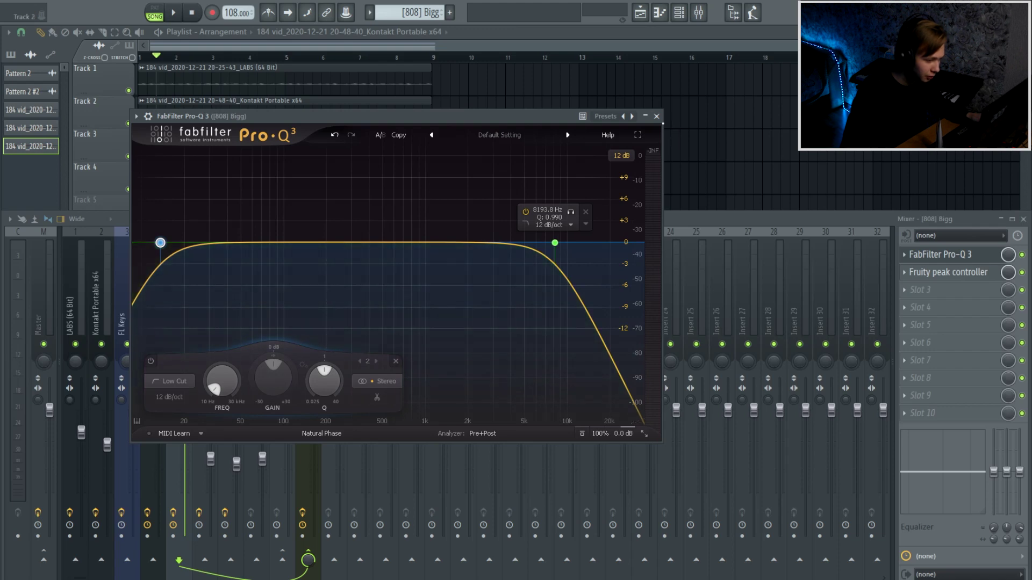
left_click(656, 116)
Step: Examine the Fruity parametric EQ 2 curve on the Metro Boomin Snare mixer track
left_click(211, 293)
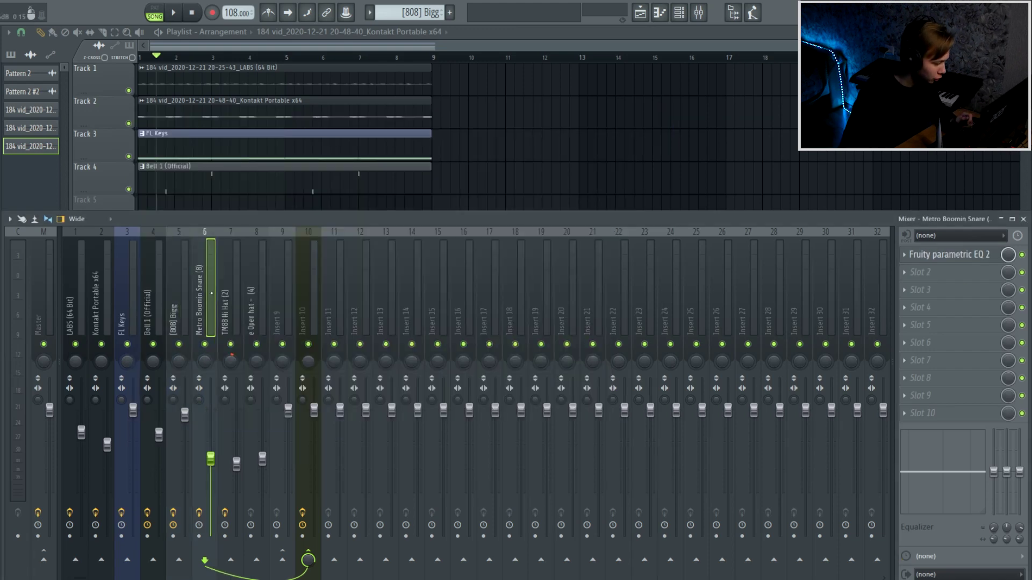
left_click(955, 254)
left_click(437, 148)
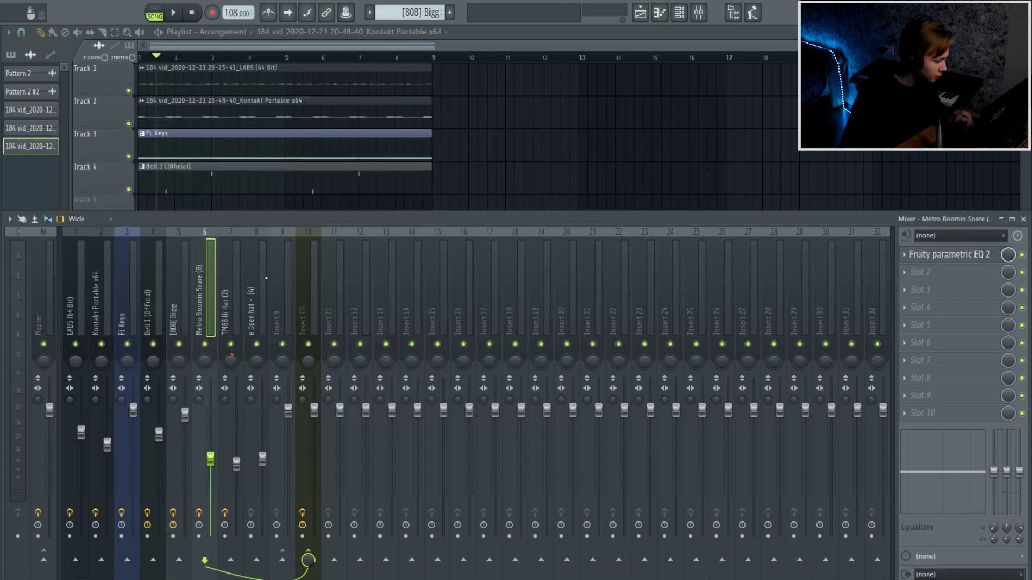
Step: Examine the Fruity parametric EQ 2 on the TM88 Hi Hat mixer track and check the Open hat track's effect slots
left_click(943, 256)
left_click(467, 179)
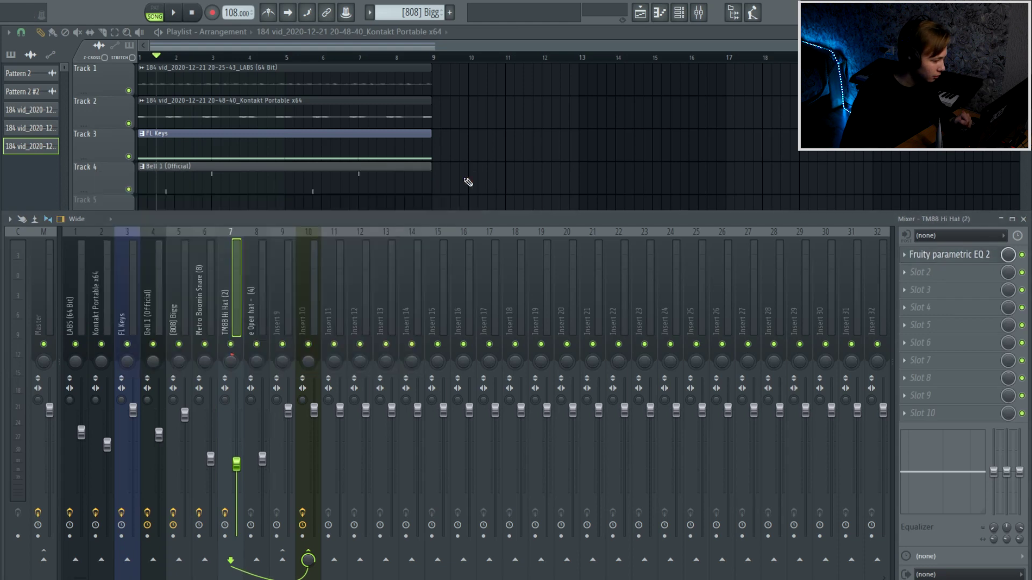
left_click(249, 293)
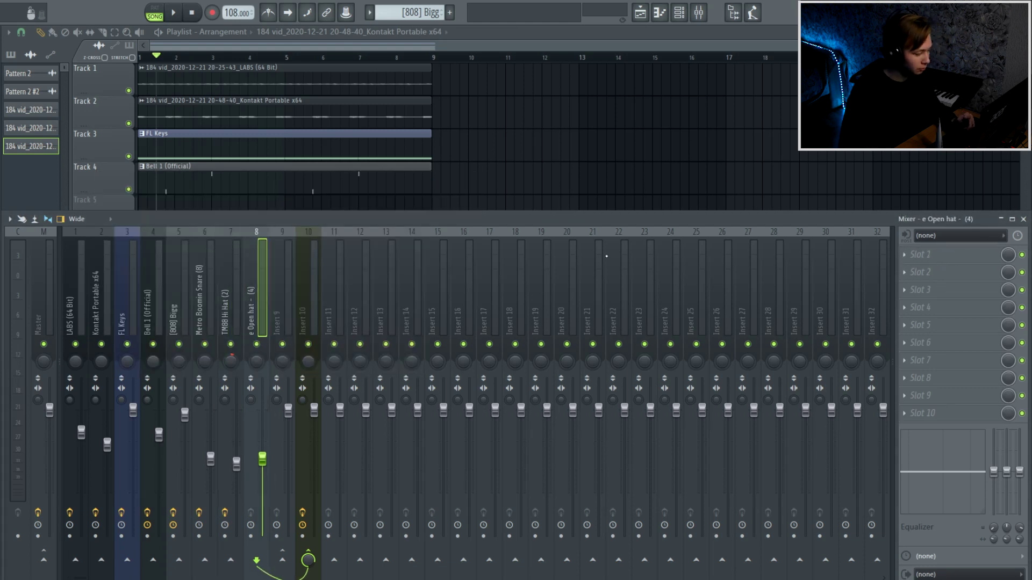
Step: Change the color of the Insert 9 mixer track to light teal
right_click(280, 288)
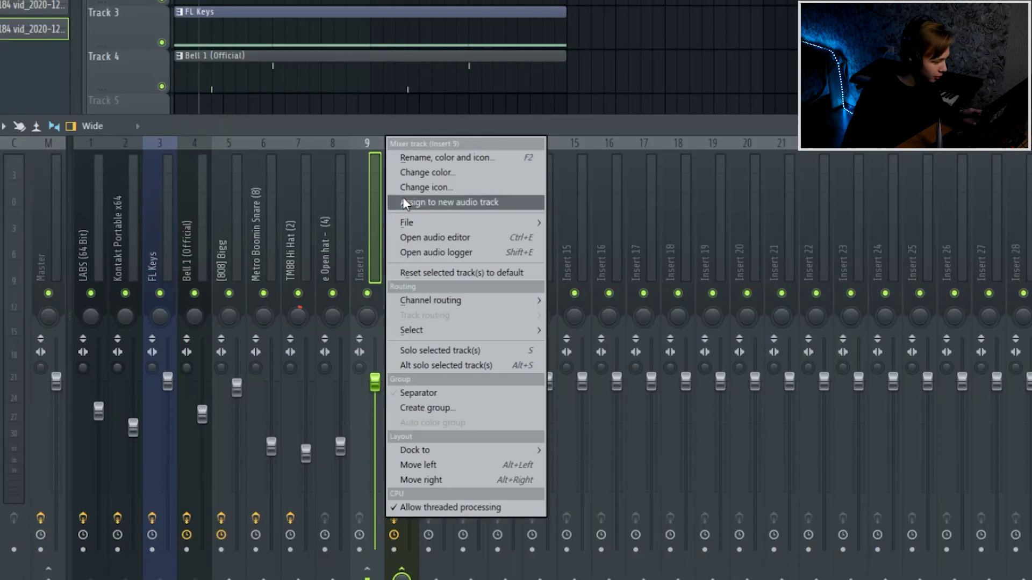
left_click(323, 255)
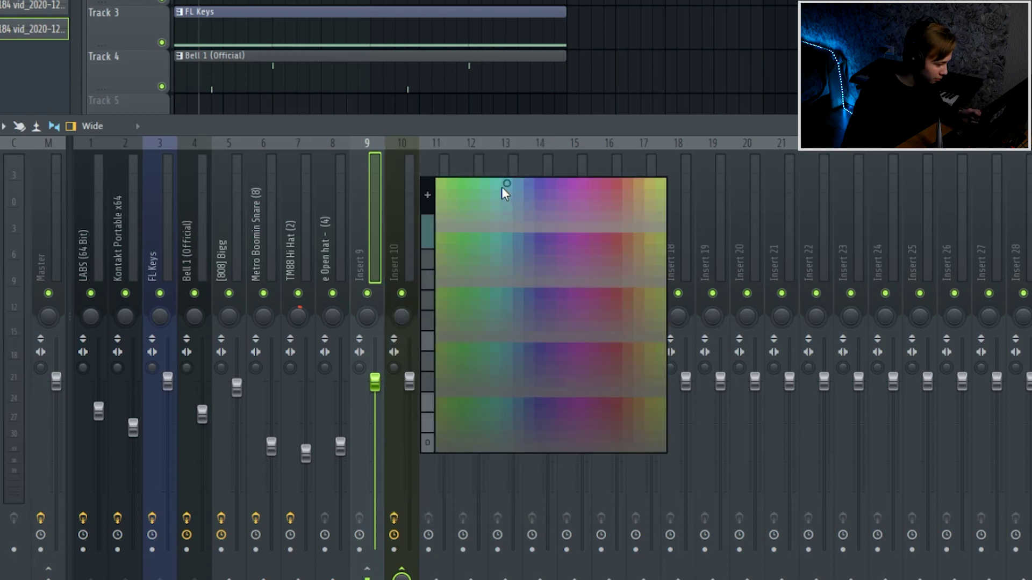
left_click(501, 187)
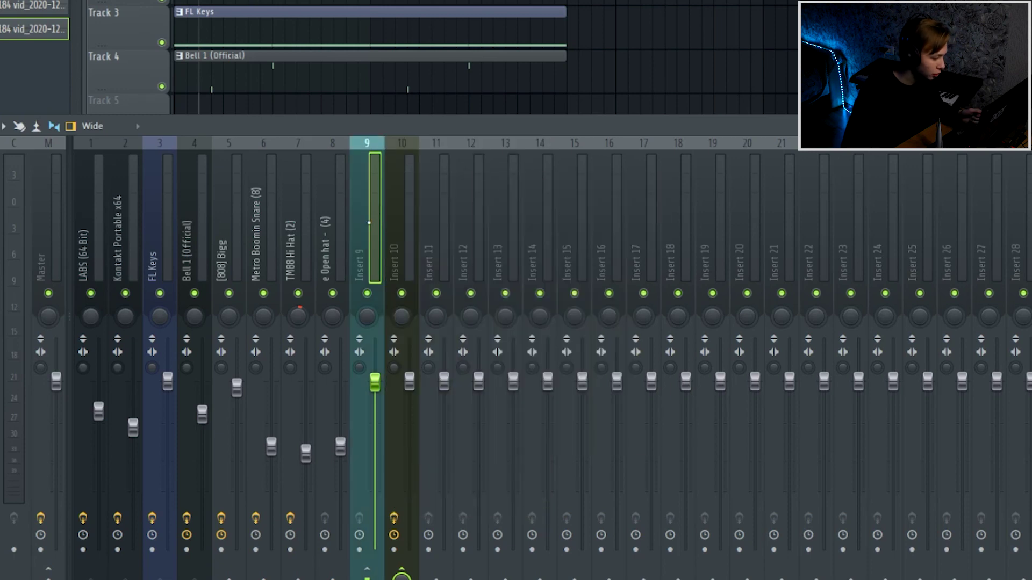
Step: Check how the LABS, FL Keys, Bell 1 and Open hat mixer tracks are routed, and inspect Insert 9's own routing
left_click(191, 237)
left_click(157, 239)
left_click(88, 242)
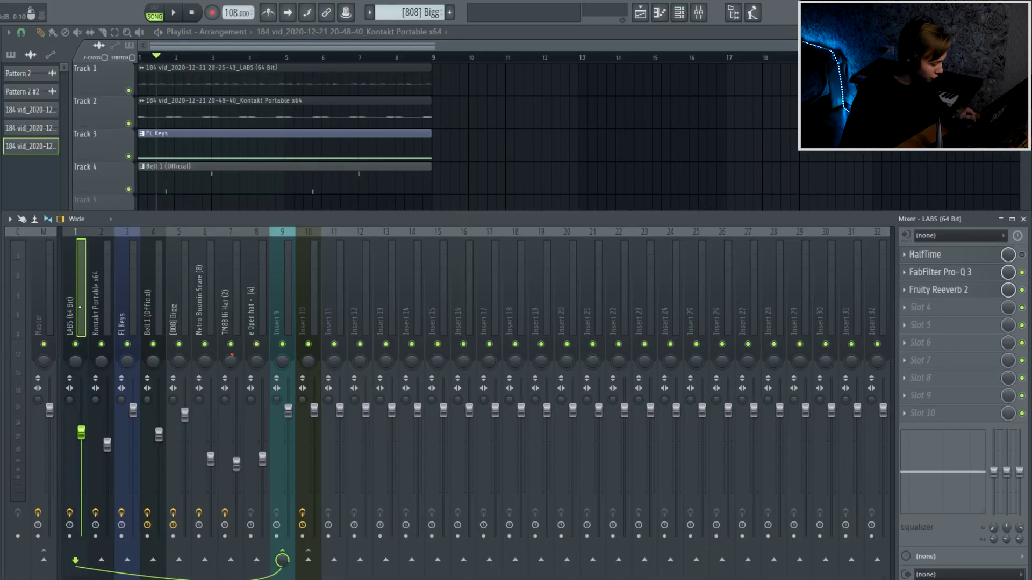
left_click(157, 243)
left_click(189, 245)
left_click(257, 302)
left_click(279, 301)
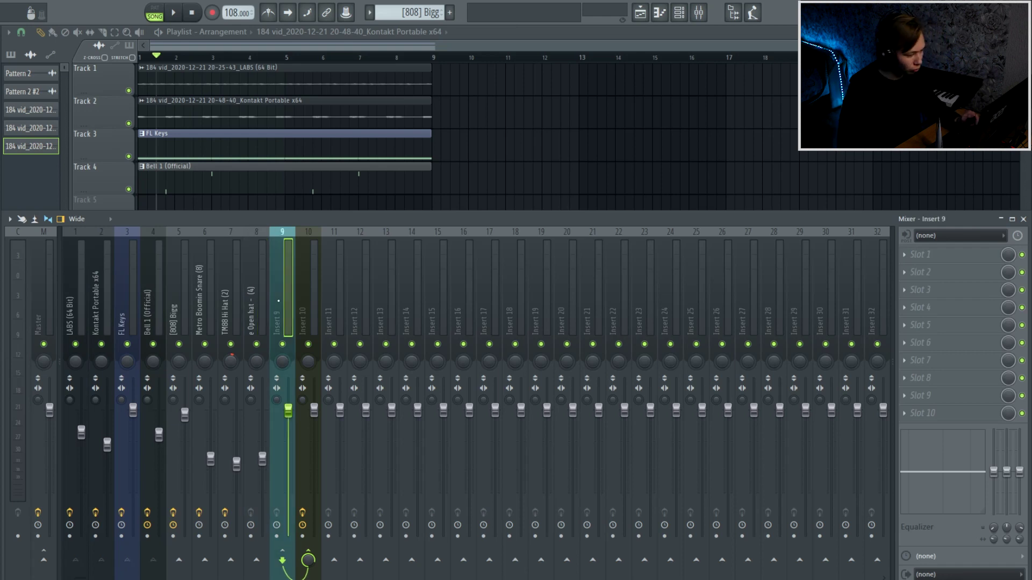
Step: Examine the Fruity peak controller on the [808] Bigg mixer track while playing the song
left_click(174, 322)
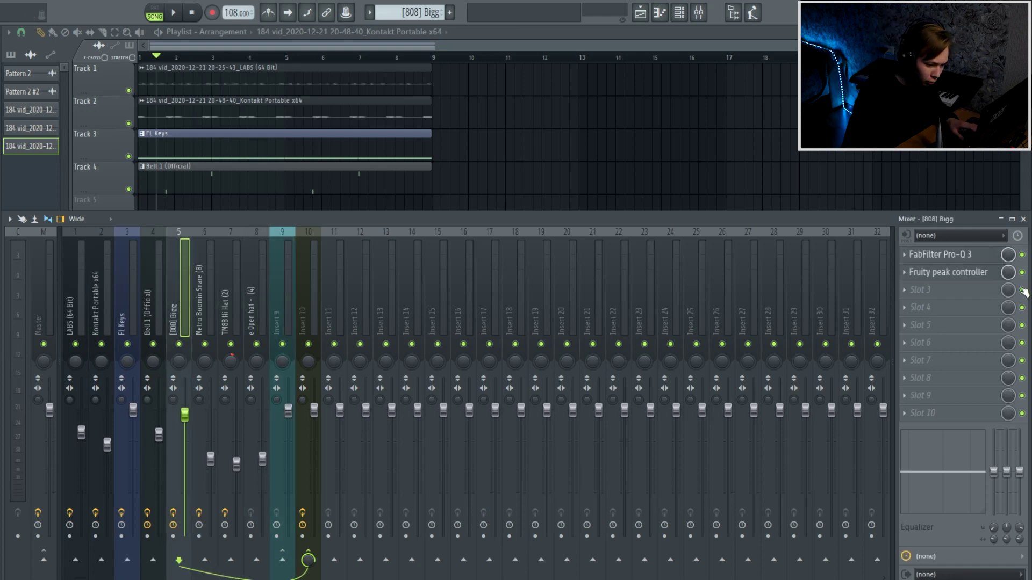
left_click(957, 274)
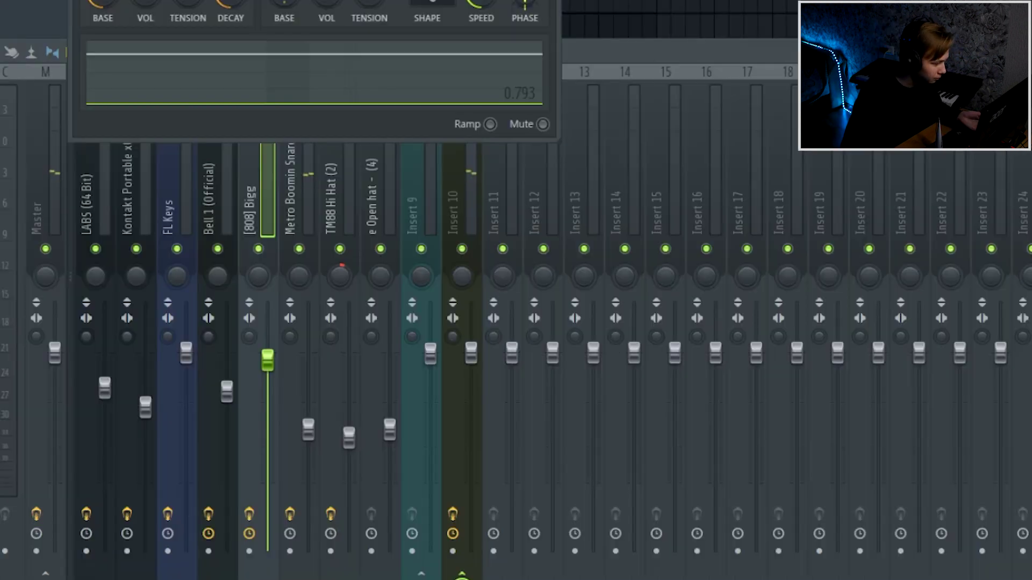
key("space")
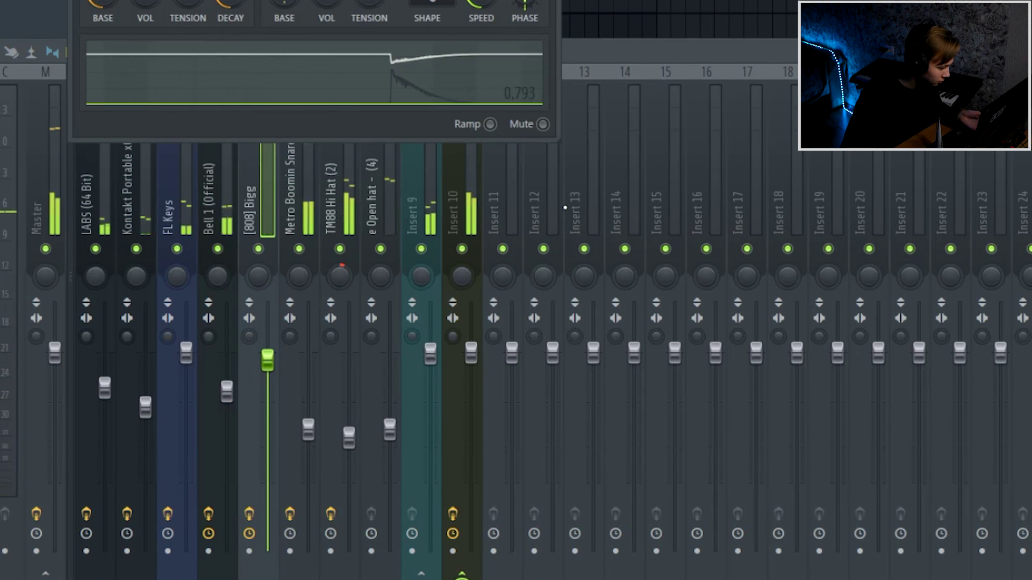
left_click_drag(269, 124, 287, 18)
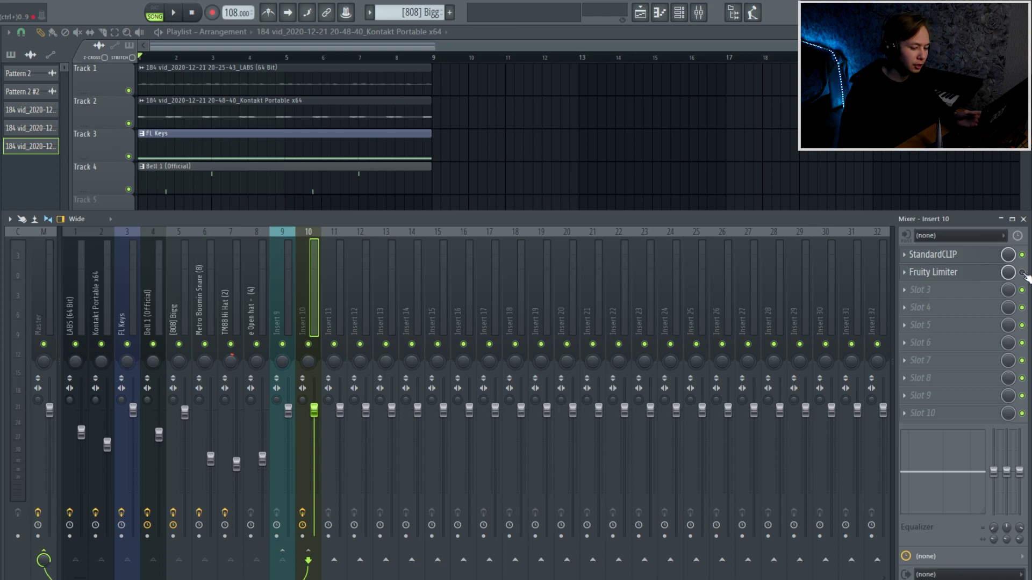
Step: Play the song while examining the Fruity Limiter's loudness display on the Insert 10 mixer track
left_click(933, 272)
key("space")
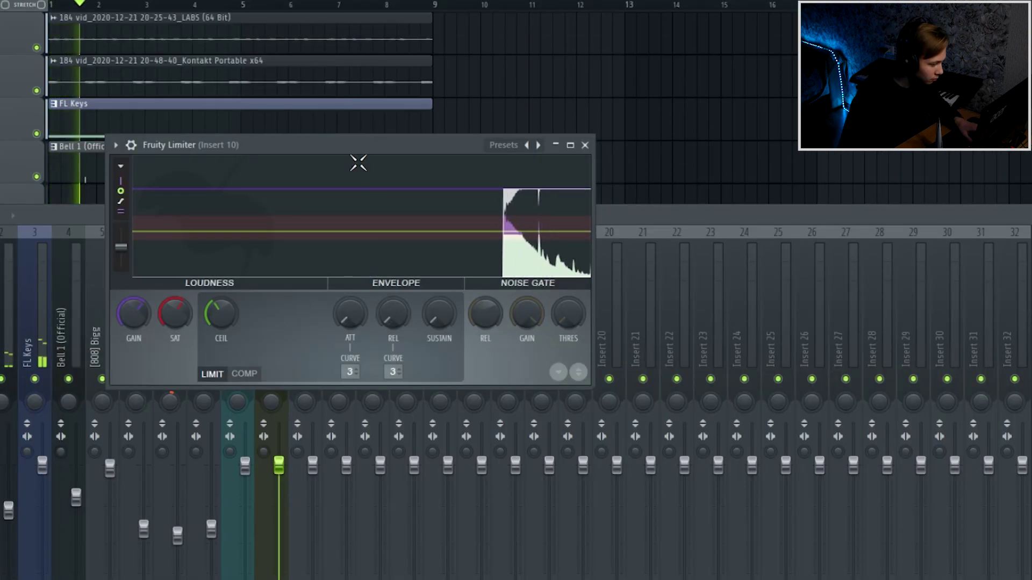
left_click_drag(357, 162, 414, 116)
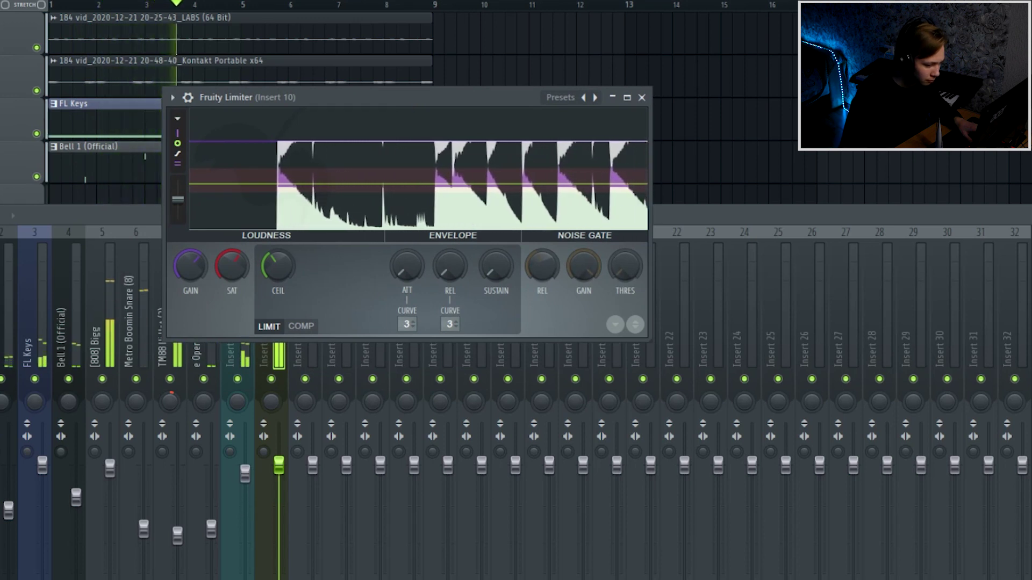
left_click(601, 431)
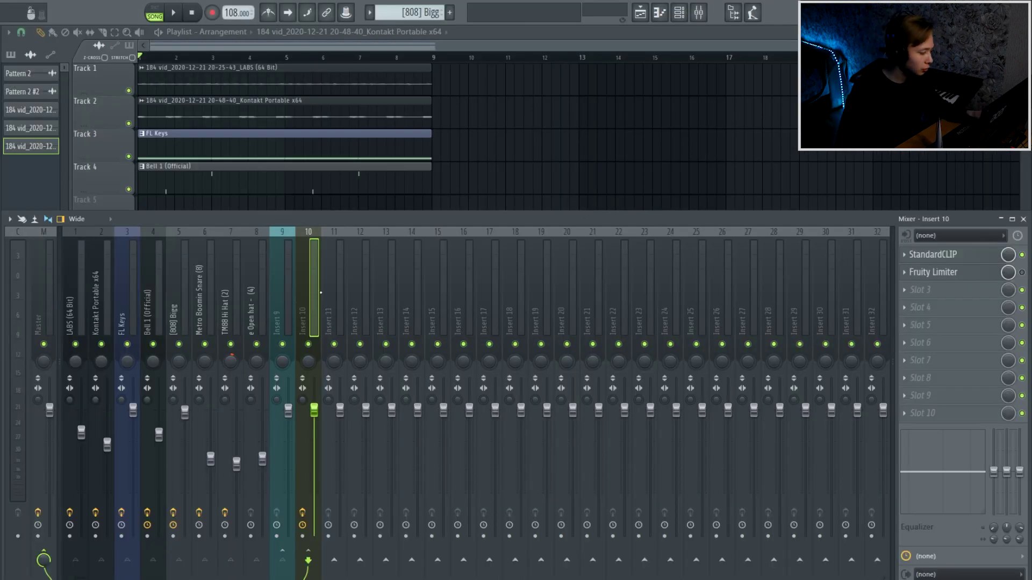
Step: Select the Kontakt Portable x64 mixer track to review its effects chain
left_click(96, 281)
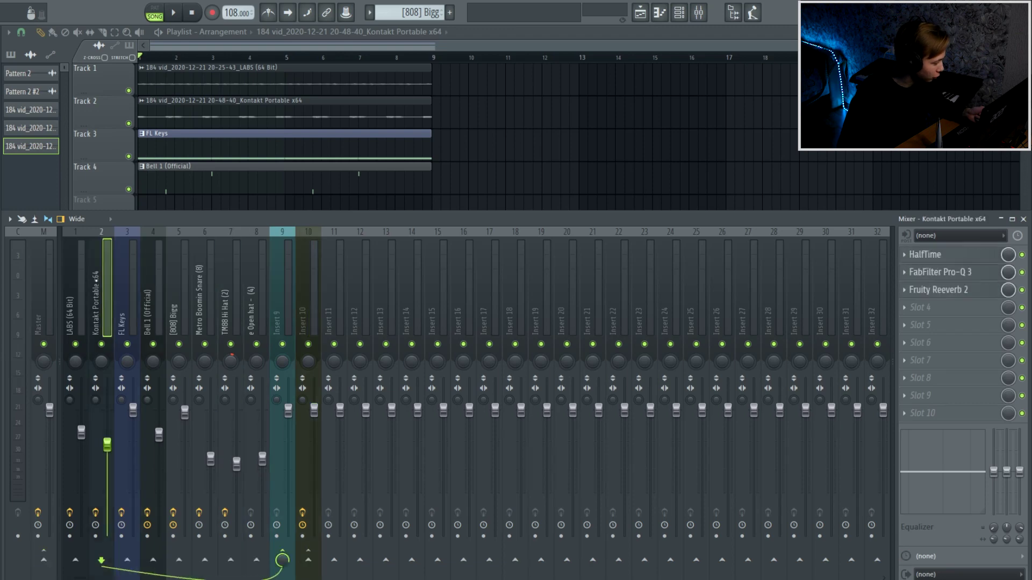